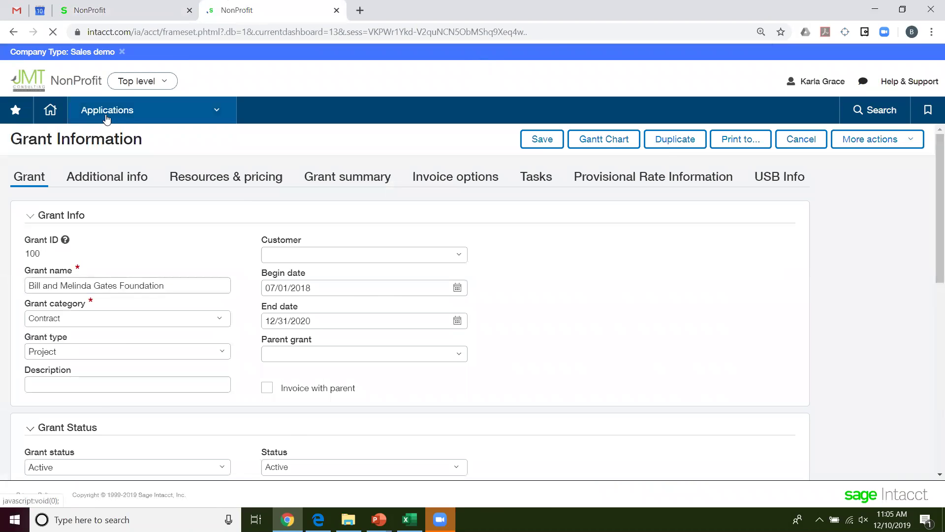
# Open the Programs record (ID 100) for editing from the Depts Programs dimension list in the Reports setup
pyautogui.click(108, 118)
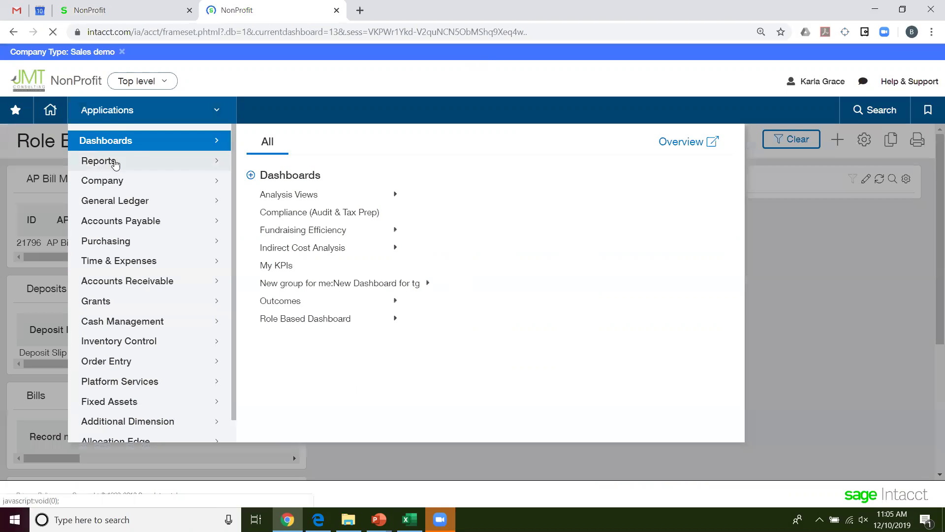
pyautogui.click(117, 161)
pyautogui.click(318, 142)
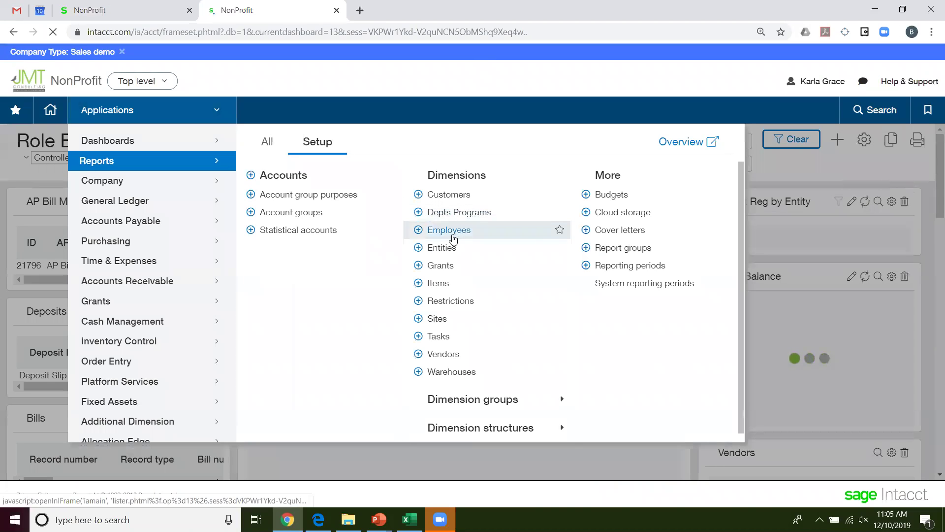
pyautogui.click(458, 213)
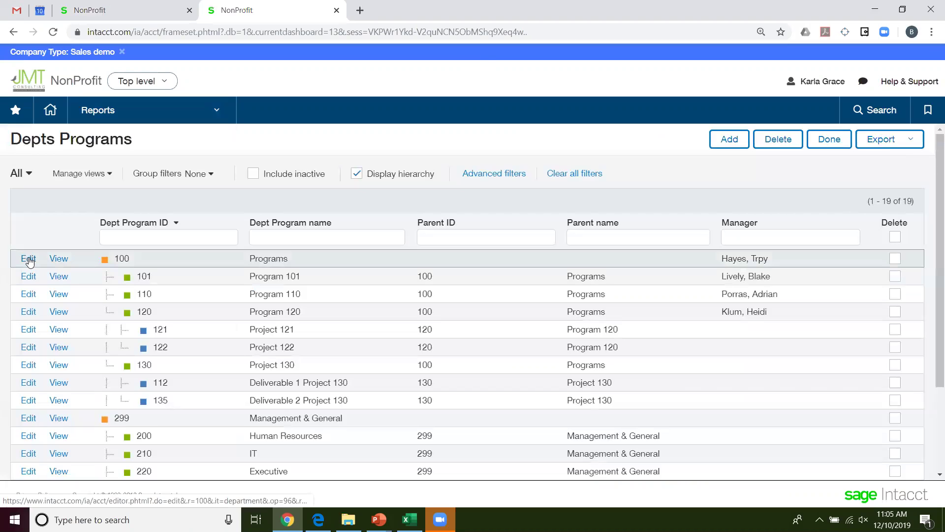
pyautogui.click(29, 259)
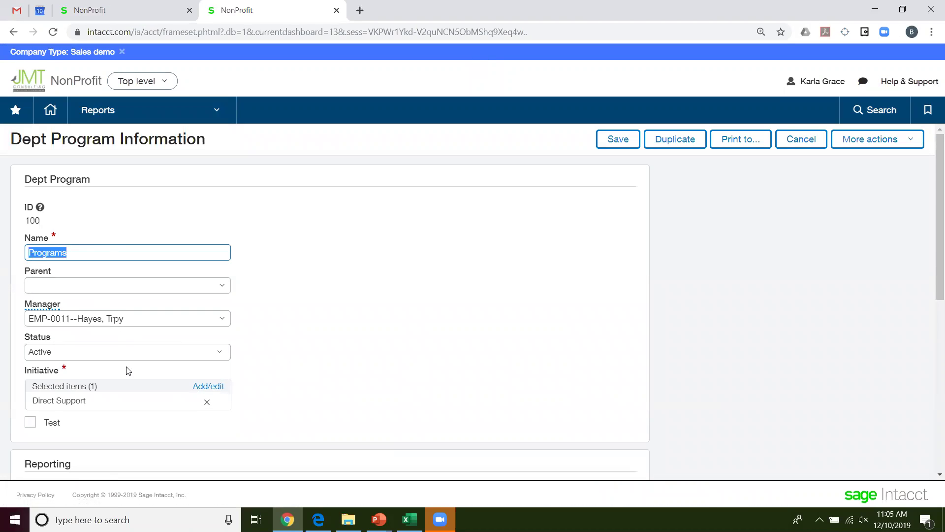
# Examine the Programs record from its name, manager and initiative fields down to the GL Account field
pyautogui.scroll(-3, 125, 372)
pyautogui.scroll(-5, 125, 372)
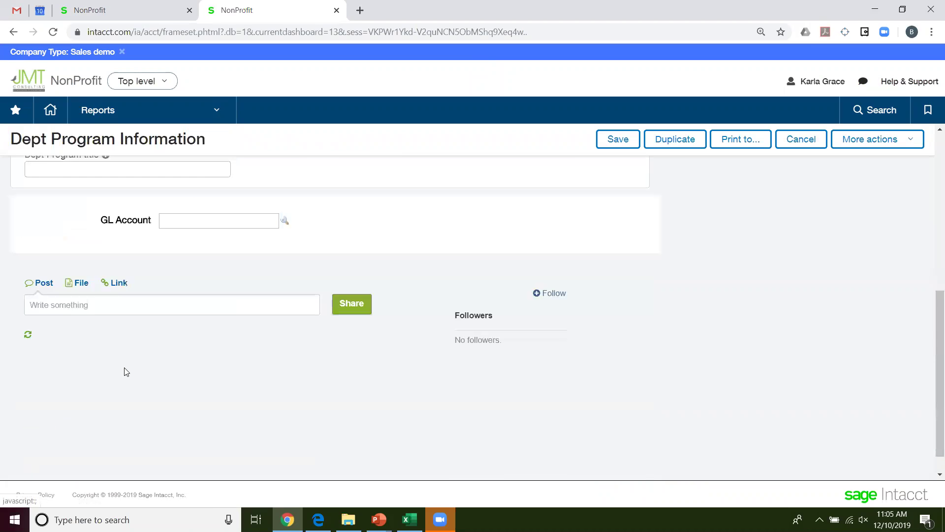
pyautogui.scroll(10, 126, 373)
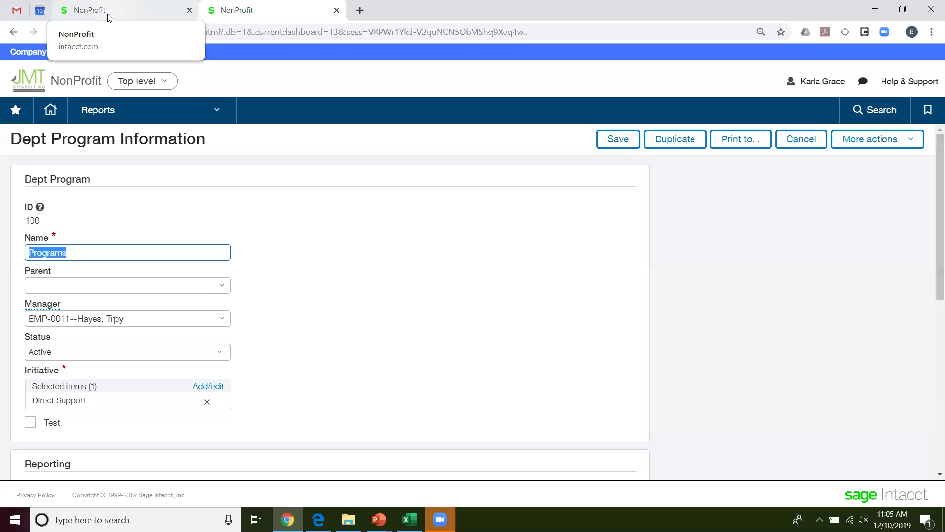
# Return to the Bill and Melinda Gates Foundation grant and view the choices for its grant status and its status
pyautogui.click(91, 6)
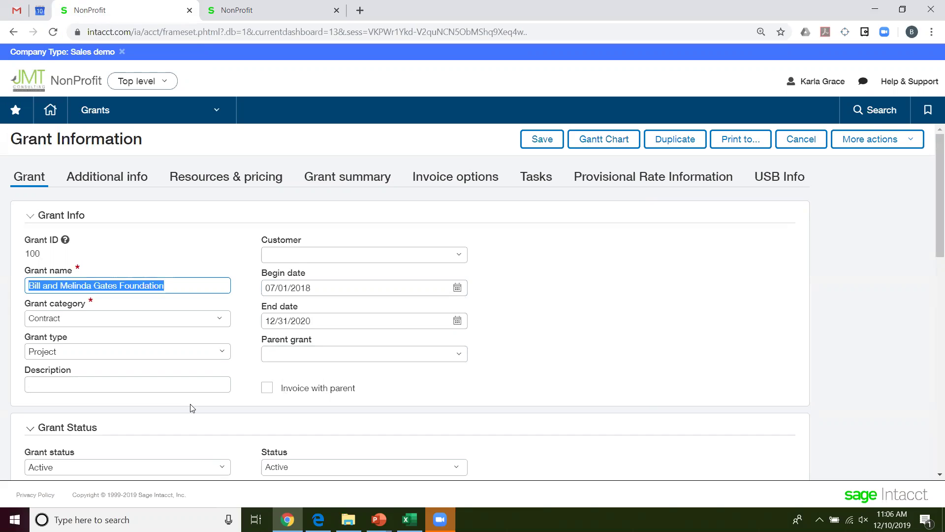
pyautogui.scroll(-1, 191, 408)
pyautogui.scroll(-3, 191, 408)
pyautogui.click(222, 287)
pyautogui.click(223, 284)
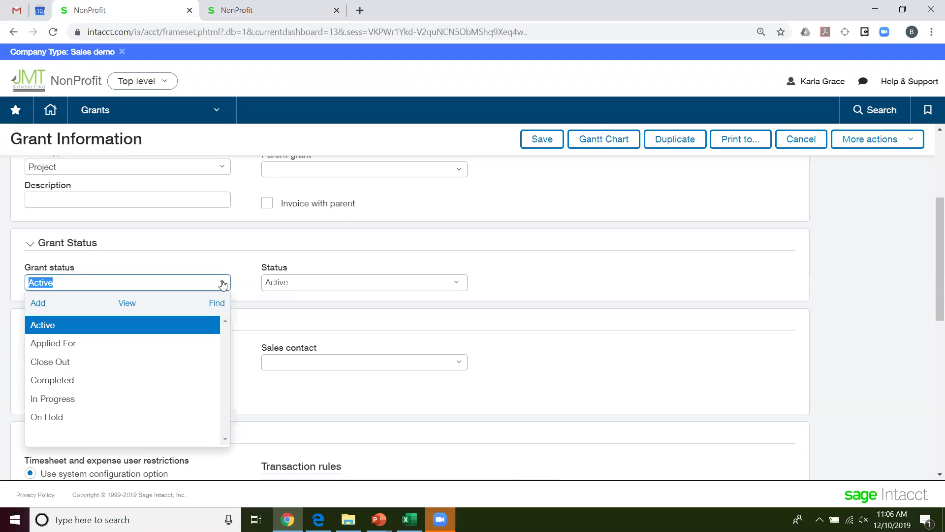
pyautogui.click(351, 288)
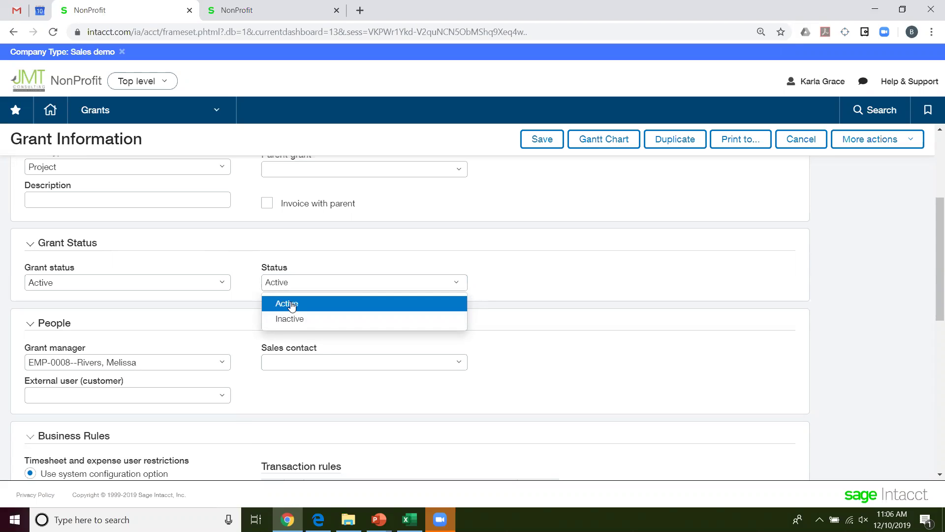
# Look through the grant status choices once more without picking one, leaving the Grant Status section expanded
pyautogui.click(118, 261)
pyautogui.click(88, 287)
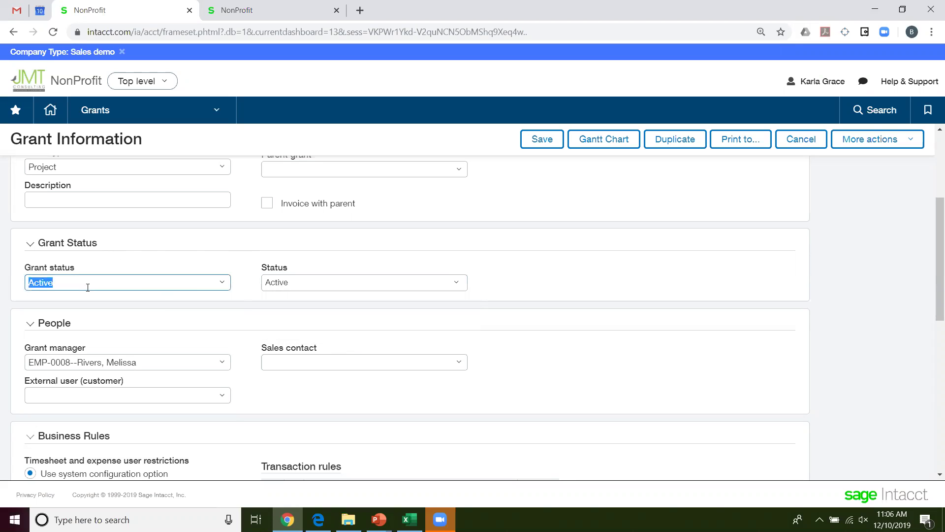
pyautogui.click(222, 283)
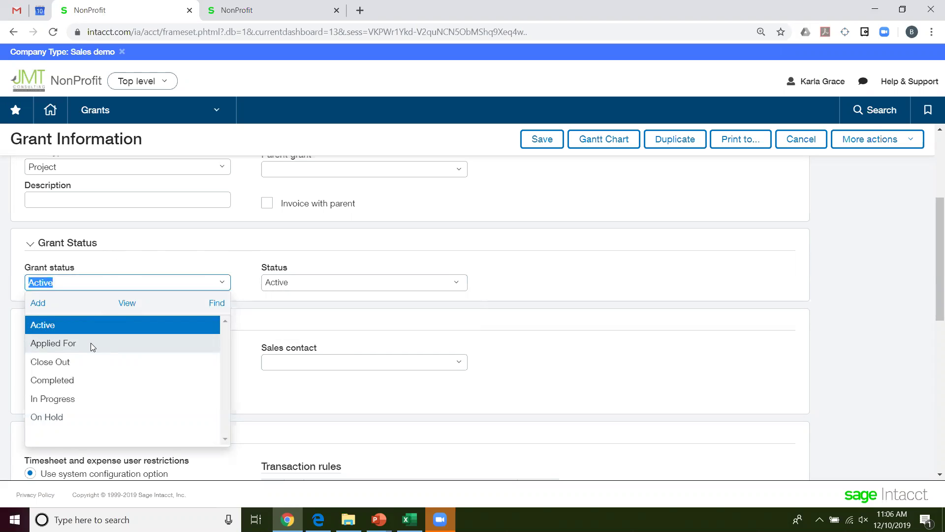
pyautogui.click(147, 245)
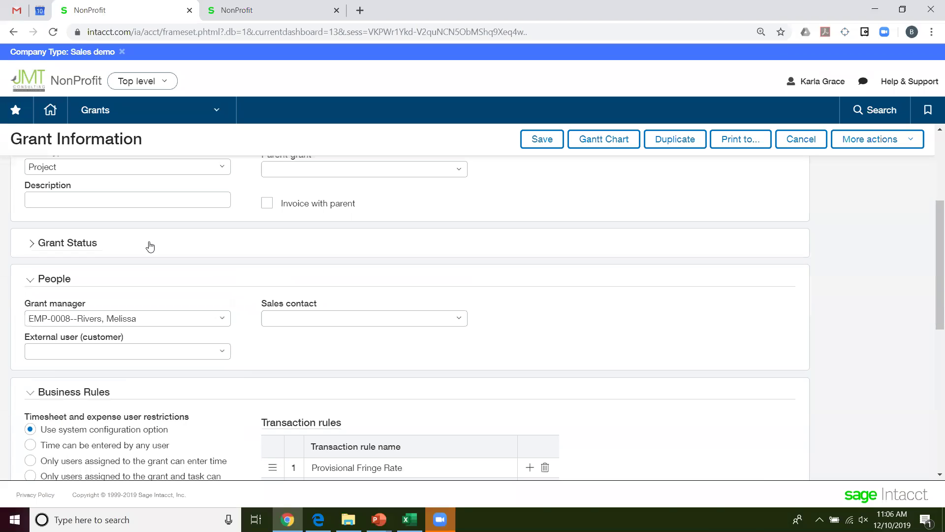
pyautogui.click(148, 244)
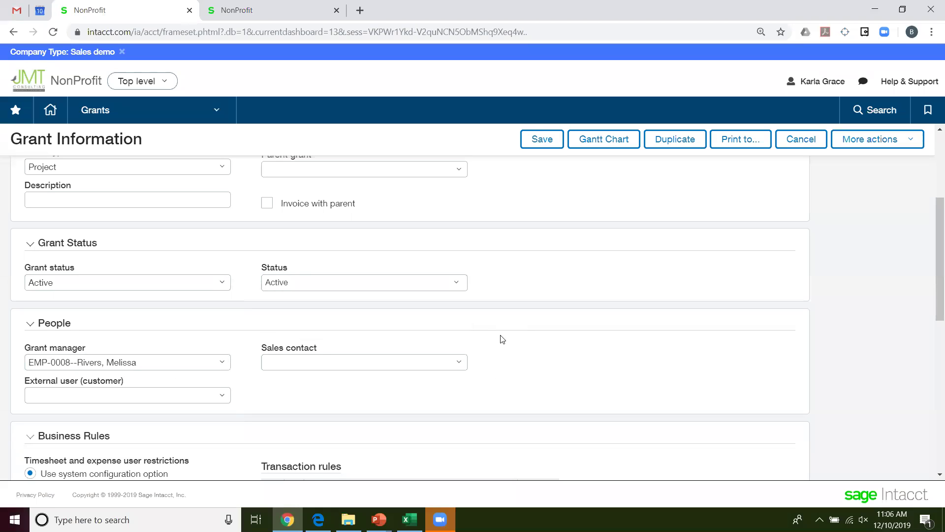
# Examine the grant's People and Business Rules sections, including the user restrictions and transaction rules
pyautogui.scroll(-1, 502, 339)
pyautogui.scroll(-1, 156, 266)
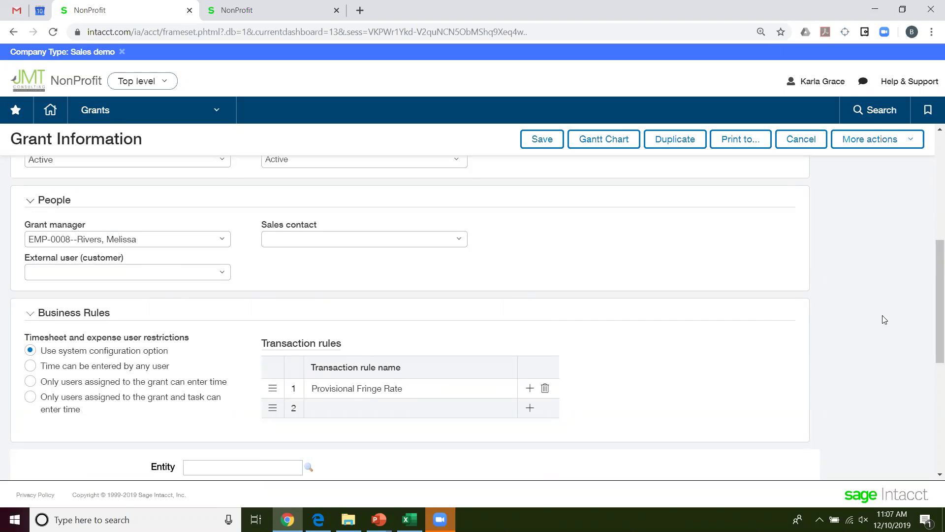
pyautogui.moveTo(936, 320); pyautogui.dragTo(932, 177)
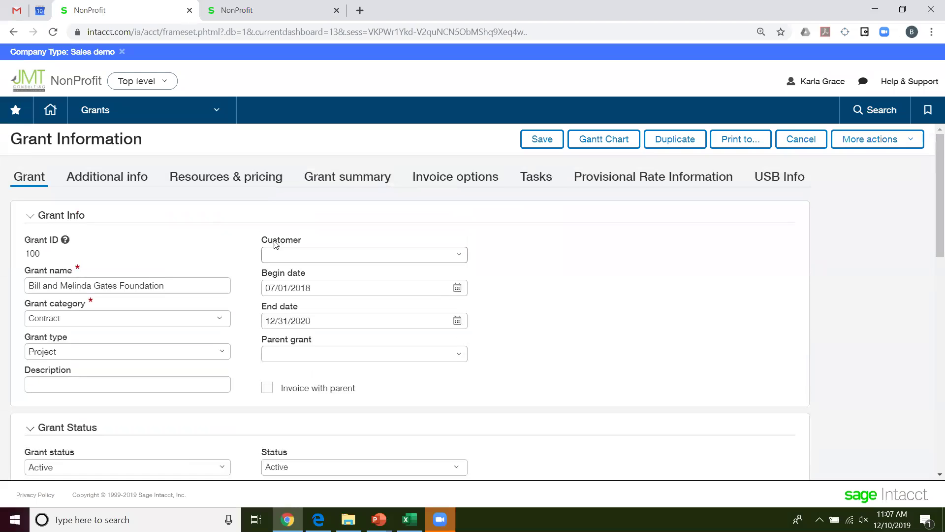
# Examine the progress, contacts and billing sections in the grant's additional information
pyautogui.click(117, 180)
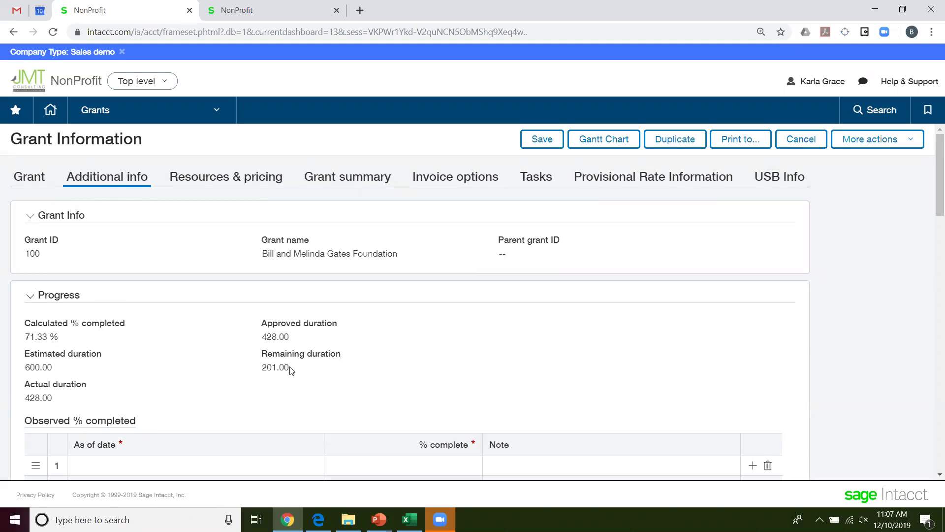
pyautogui.scroll(-1, 174, 383)
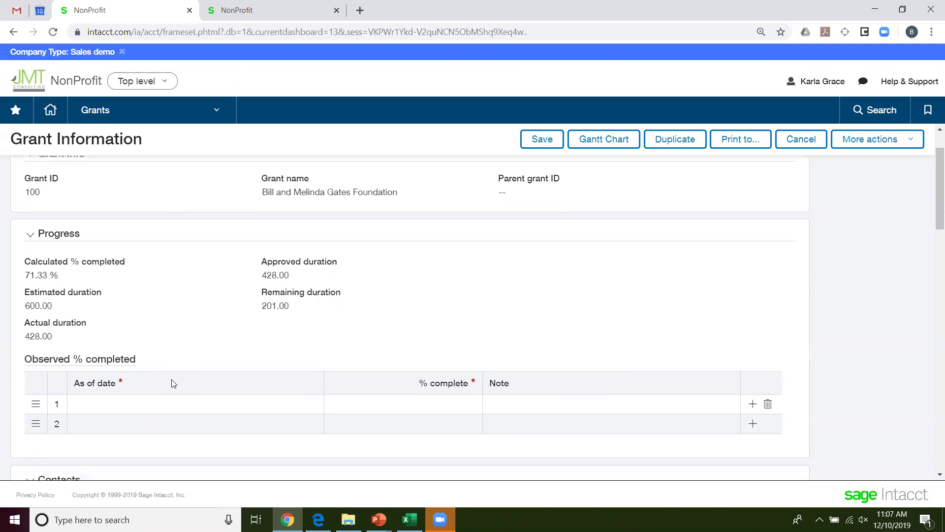
pyautogui.scroll(-2, 173, 383)
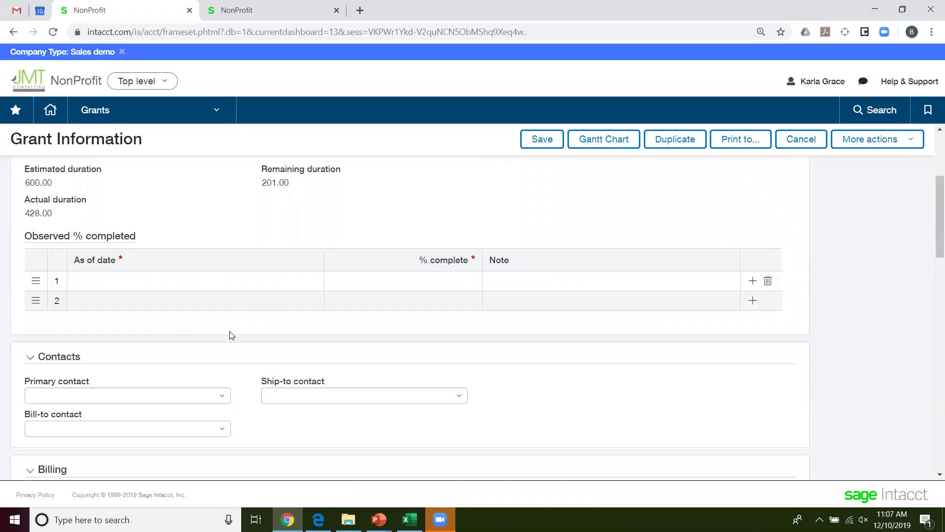
pyautogui.scroll(-2, 167, 385)
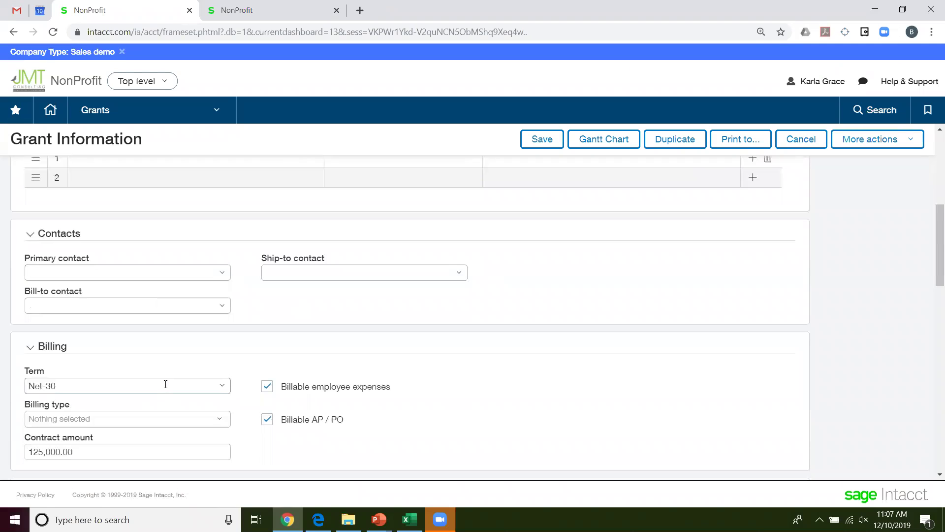
pyautogui.scroll(-1, 162, 363)
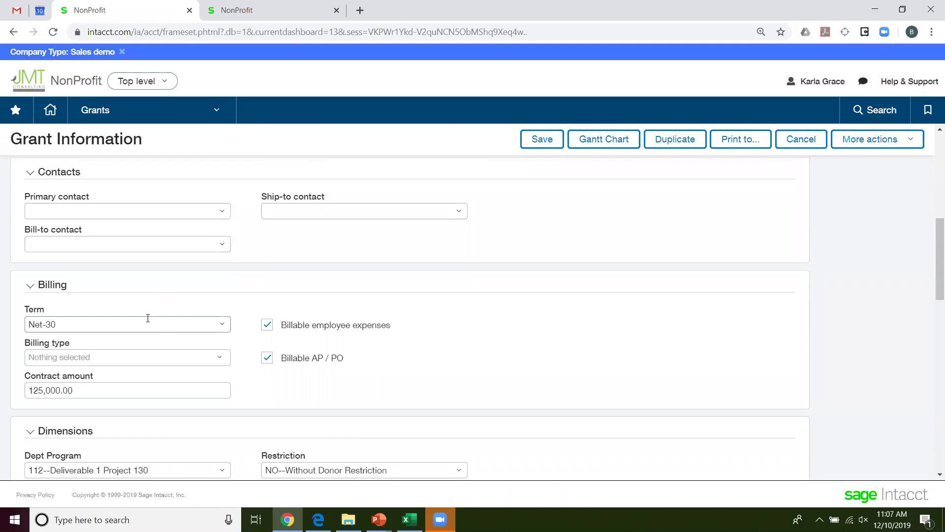
pyautogui.scroll(-1, 270, 327)
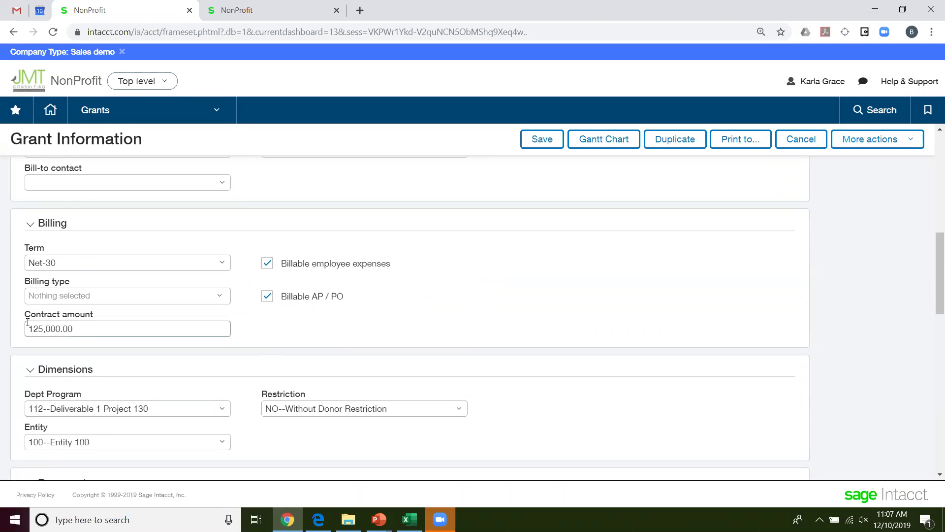
# Examine the grant's dimensions, documents and SEFA details in its additional information
pyautogui.scroll(-1, 122, 359)
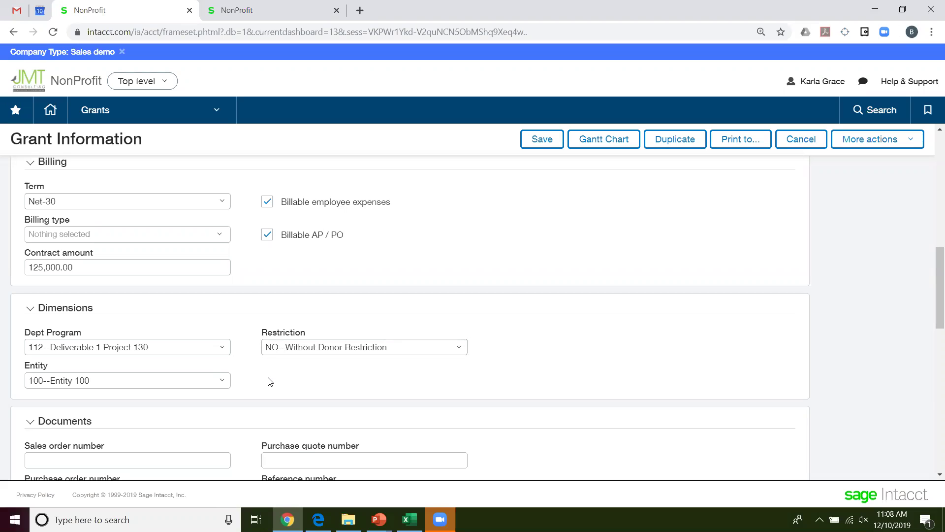
pyautogui.scroll(-1, 268, 379)
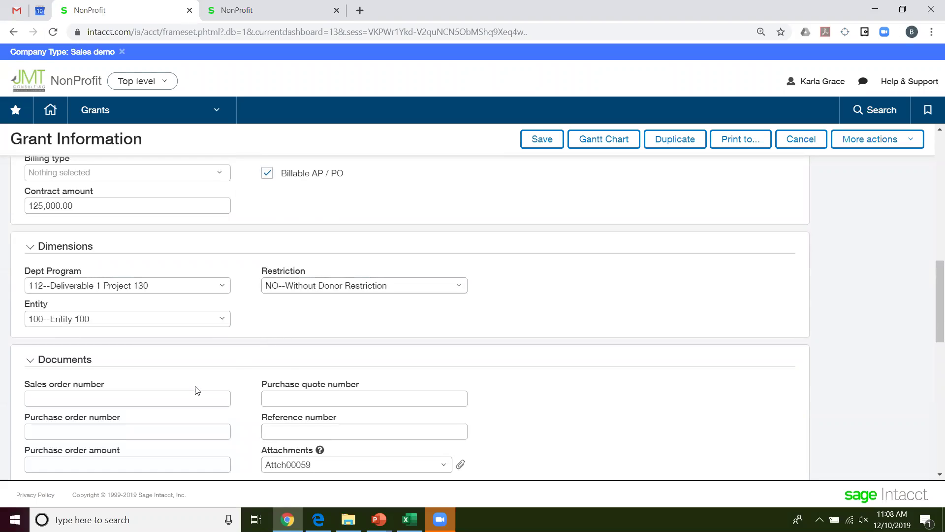
pyautogui.scroll(-1, 197, 390)
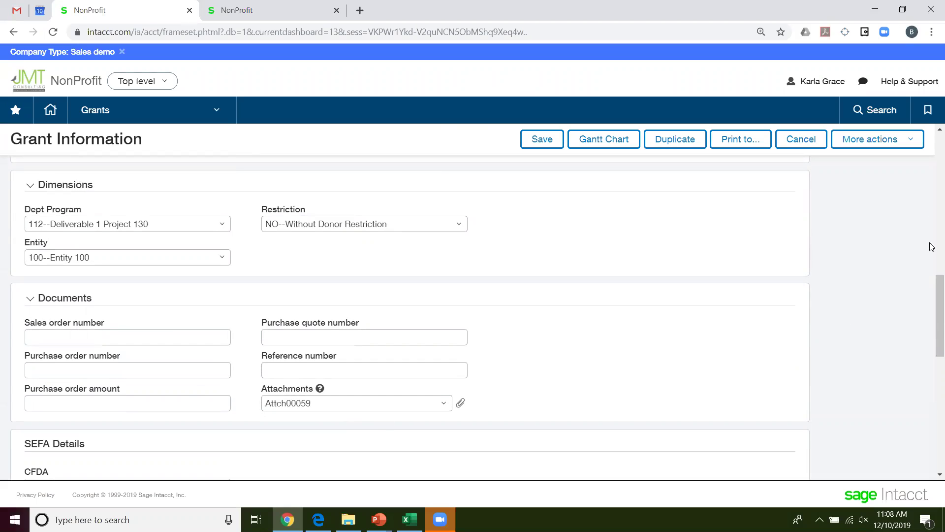
pyautogui.moveTo(932, 302); pyautogui.dragTo(932, 365)
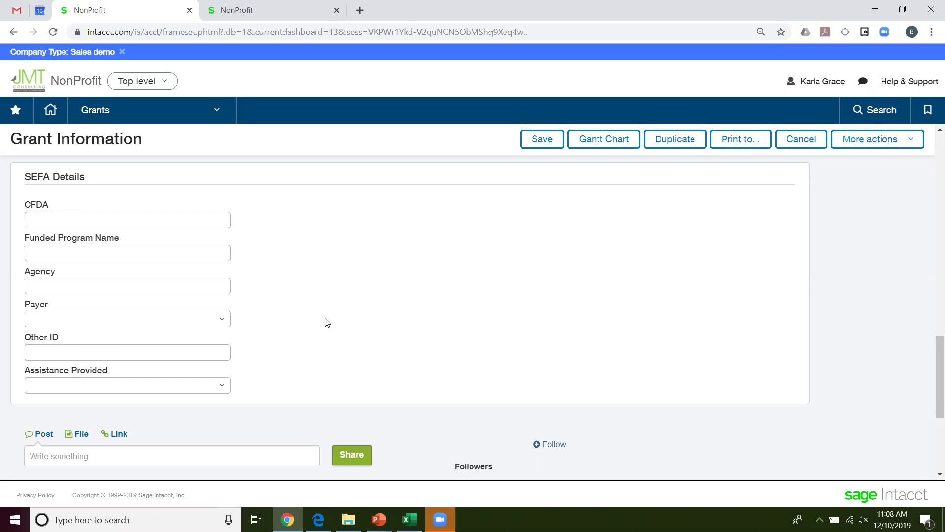
# Show the grant's resources and pricing, and inspect the labor rate cells of resource rows 2, 1 and 4
pyautogui.scroll(20, 327, 322)
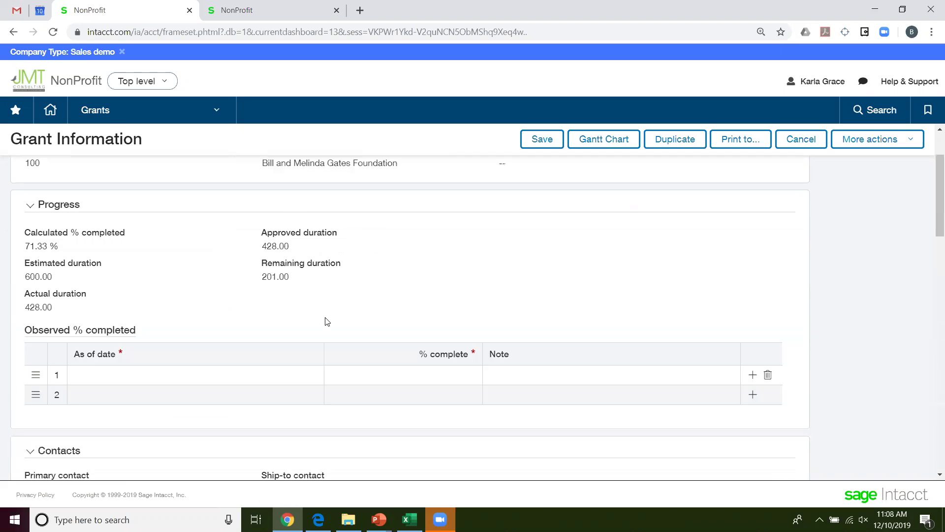
pyautogui.click(224, 181)
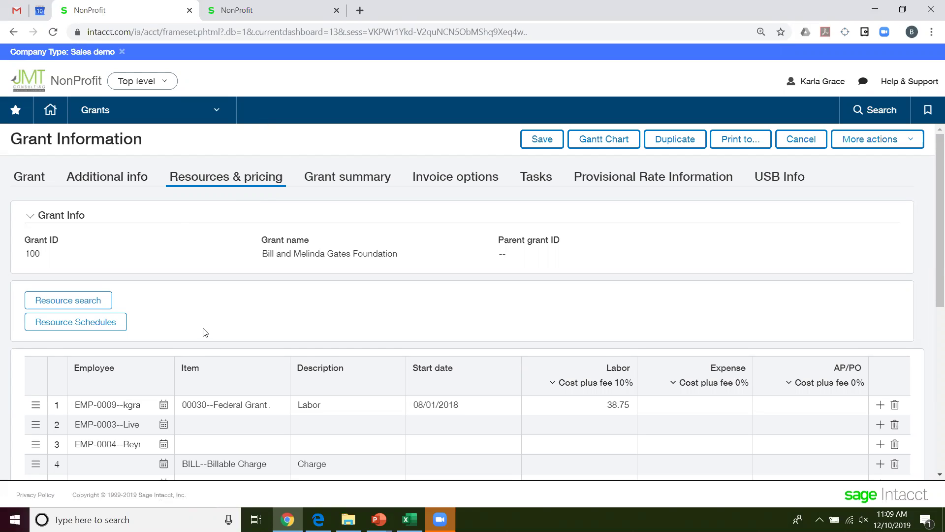
pyautogui.scroll(-1, 173, 340)
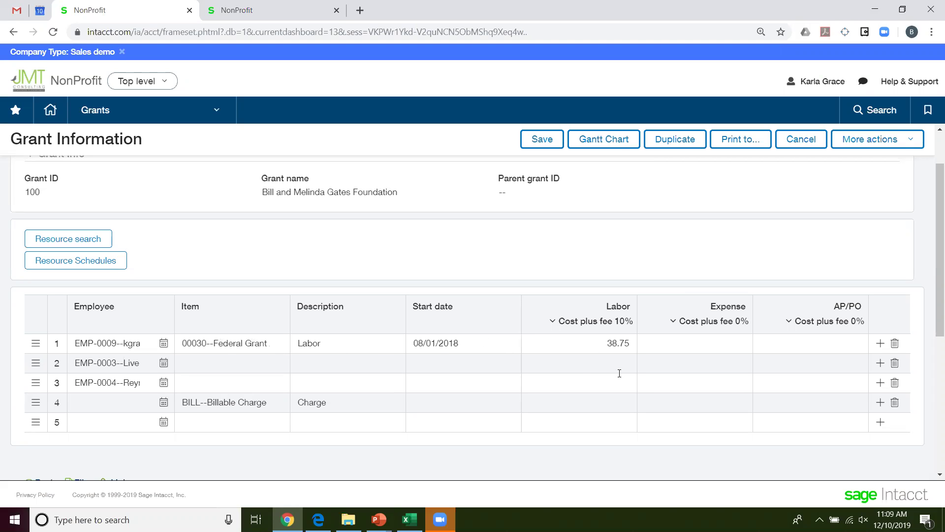
pyautogui.click(597, 361)
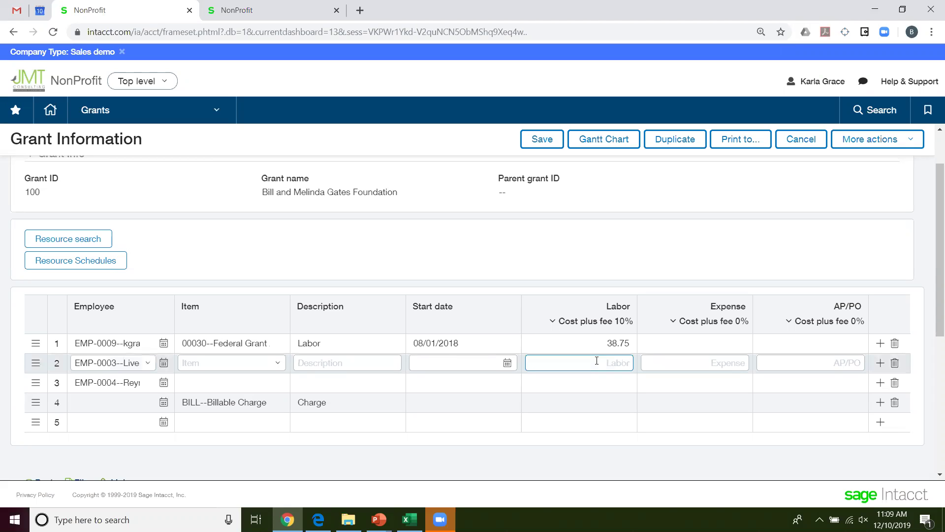
pyautogui.click(590, 343)
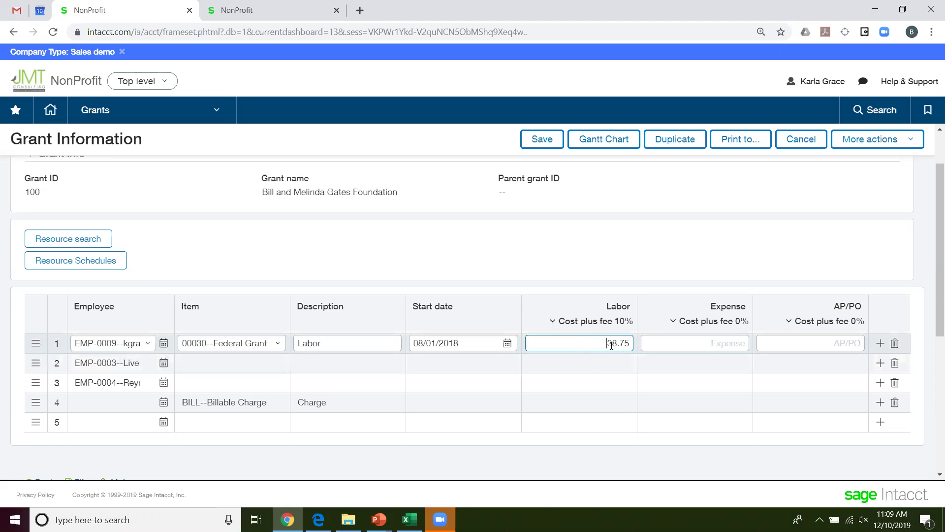
pyautogui.click(594, 401)
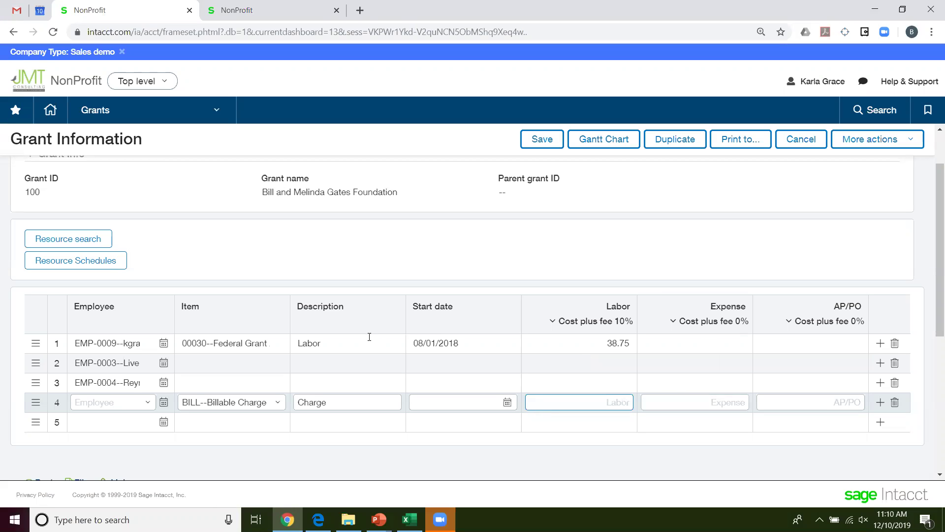
# Show the grant summary and examine its financial summary by entity and its Budget section
pyautogui.scroll(2, 370, 339)
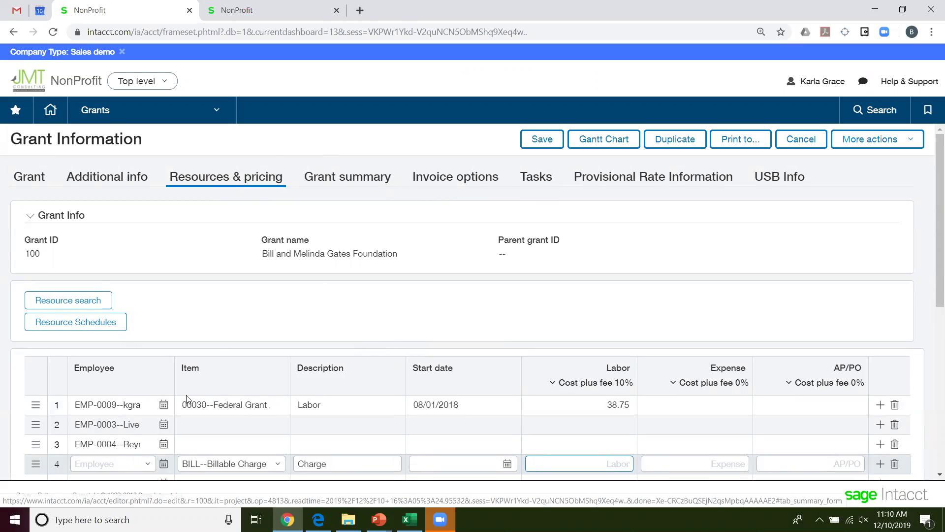
pyautogui.click(360, 180)
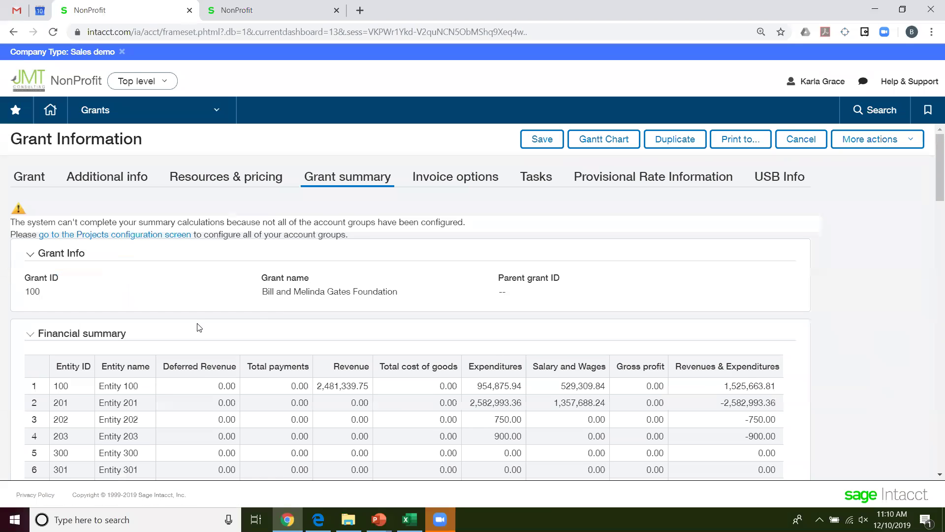
pyautogui.scroll(-1, 198, 324)
pyautogui.scroll(-1, 187, 315)
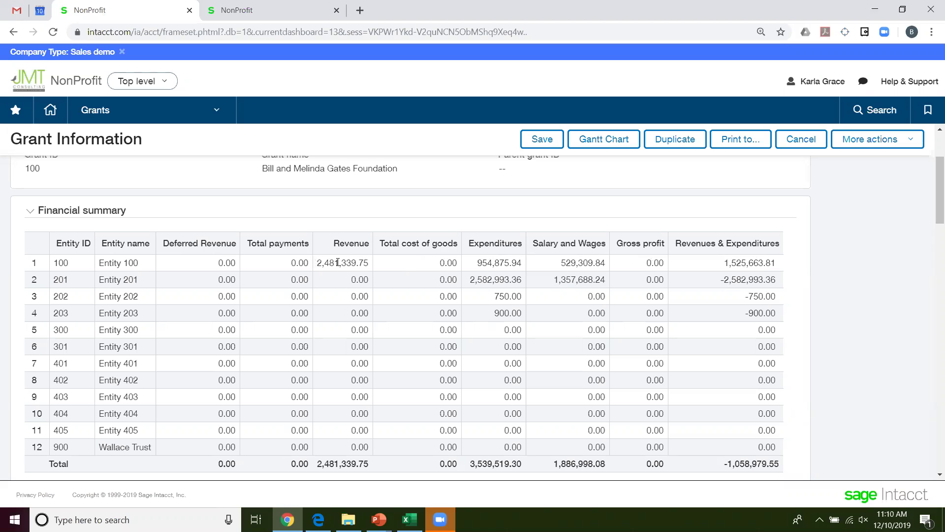
pyautogui.scroll(-2, 340, 284)
pyautogui.scroll(-3, 339, 283)
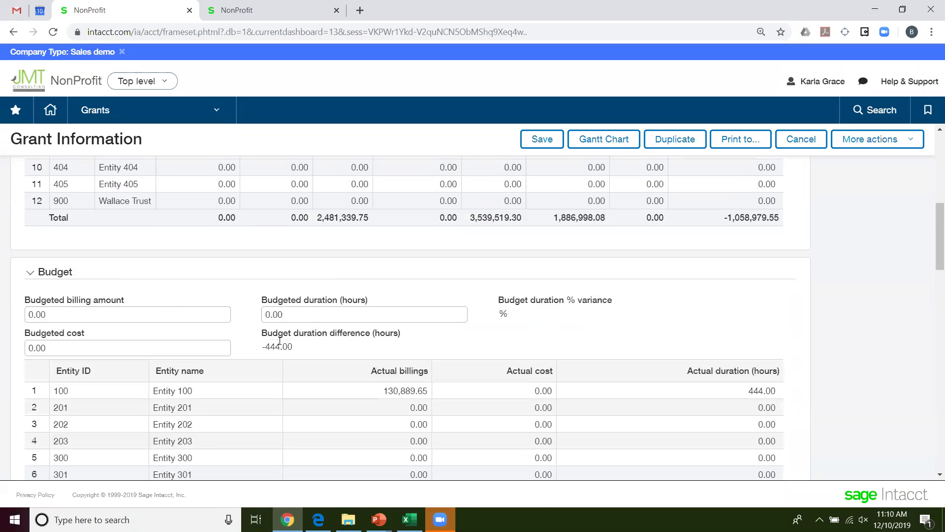
# Examine the grant summary's budget actuals by entity, its Hours section and its Employee, AP, and PO expenses section
pyautogui.scroll(-2, 281, 355)
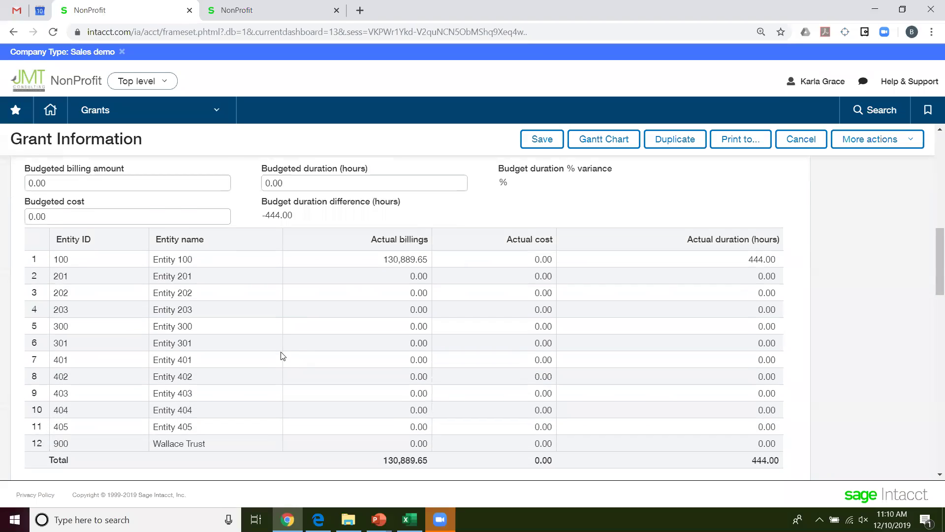
pyautogui.scroll(-1, 282, 355)
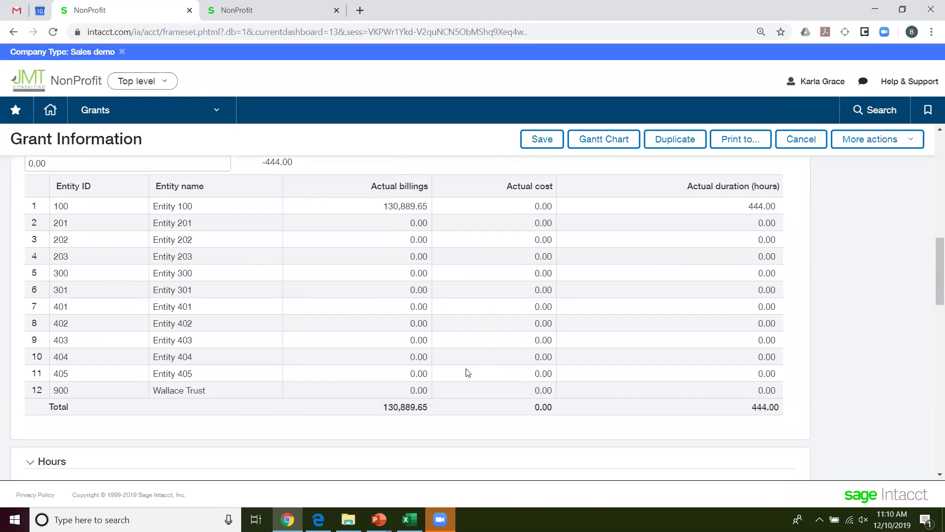
pyautogui.scroll(-1, 467, 345)
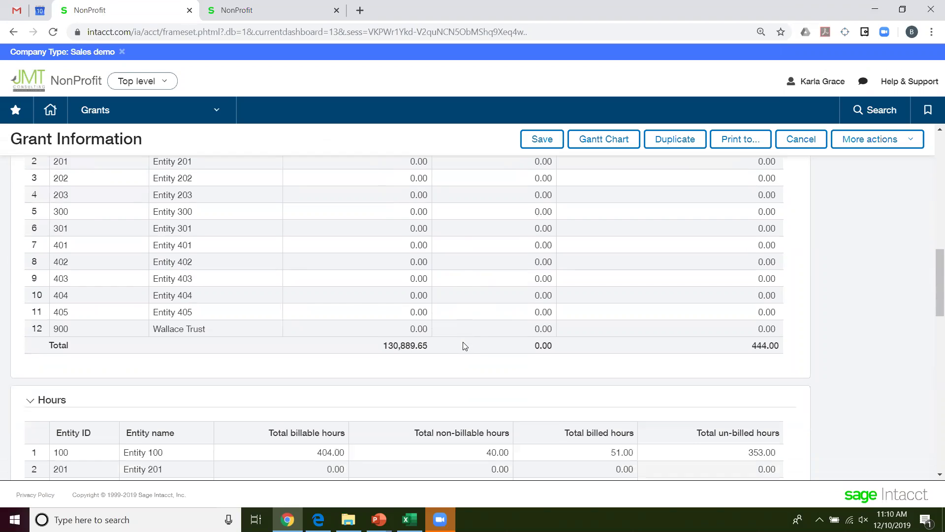
pyautogui.scroll(-2, 463, 345)
pyautogui.scroll(-1, 463, 345)
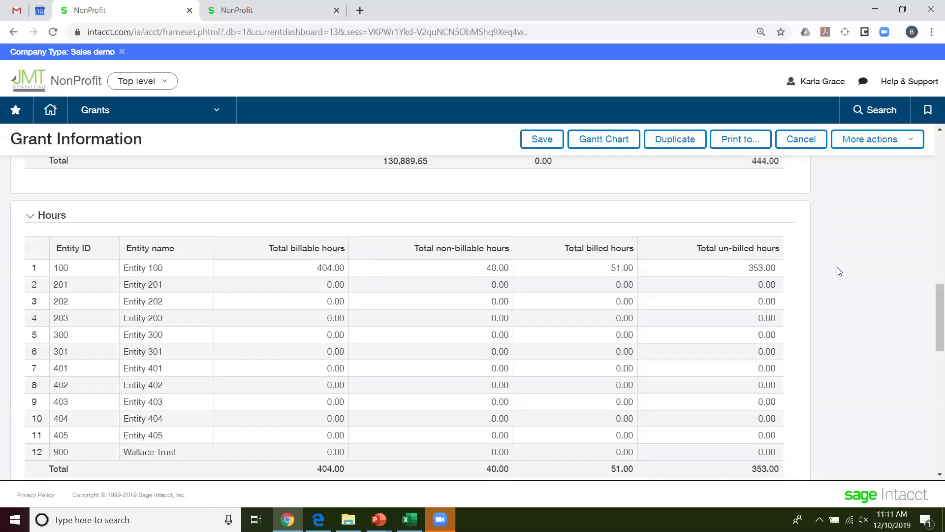
pyautogui.moveTo(932, 323); pyautogui.dragTo(932, 343)
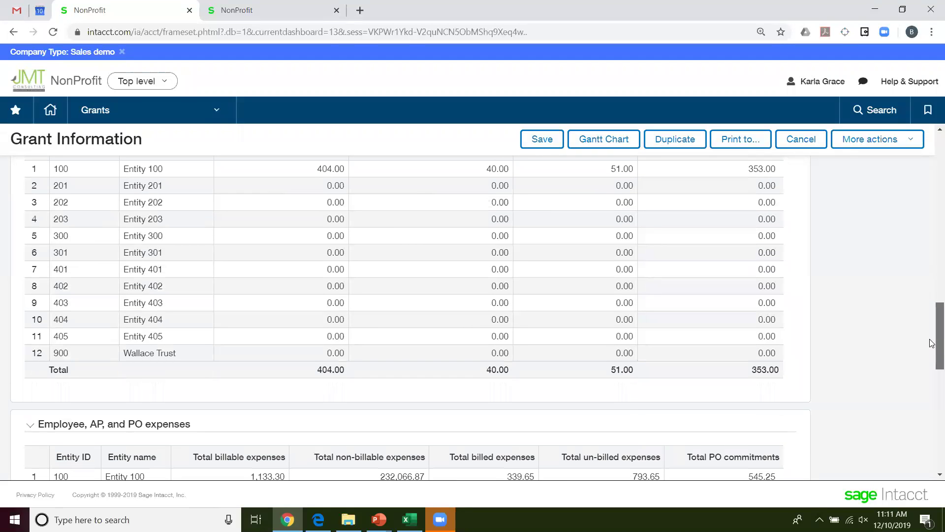
pyautogui.scroll(-5, 932, 344)
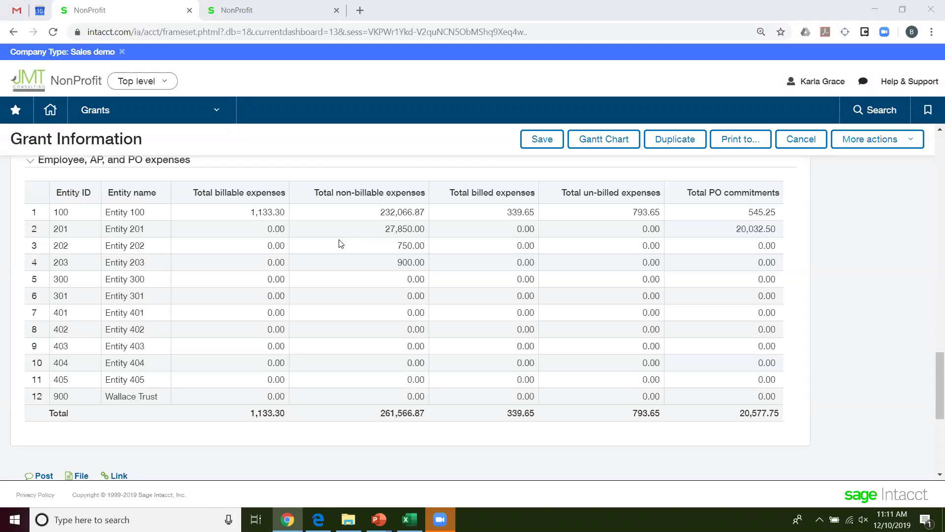
# View the Grants module's options, dismiss them, and examine the discussion posts beneath the grant summary
pyautogui.click(120, 110)
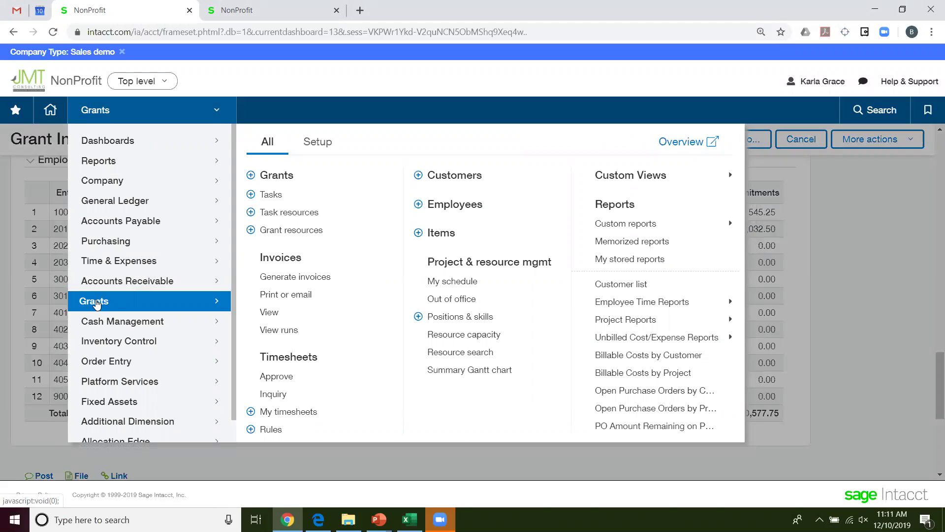
pyautogui.click(317, 84)
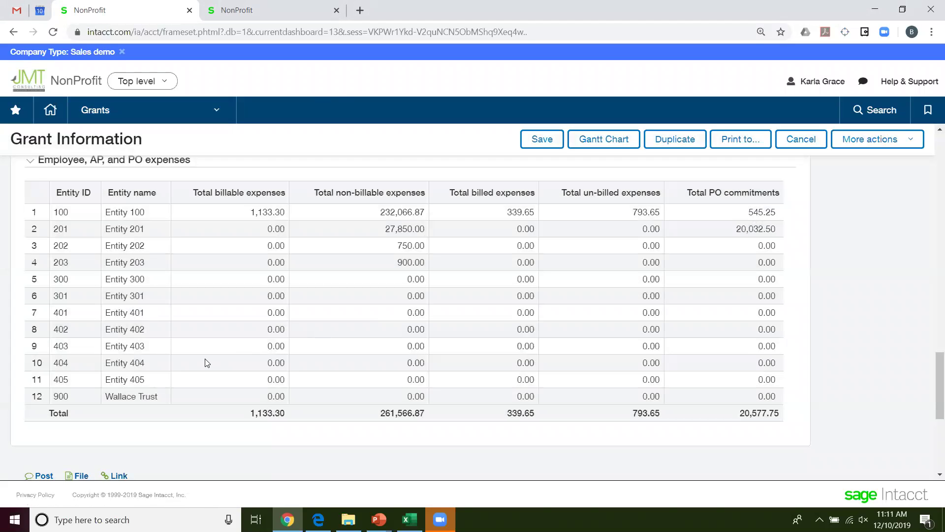
pyautogui.scroll(-5, 207, 363)
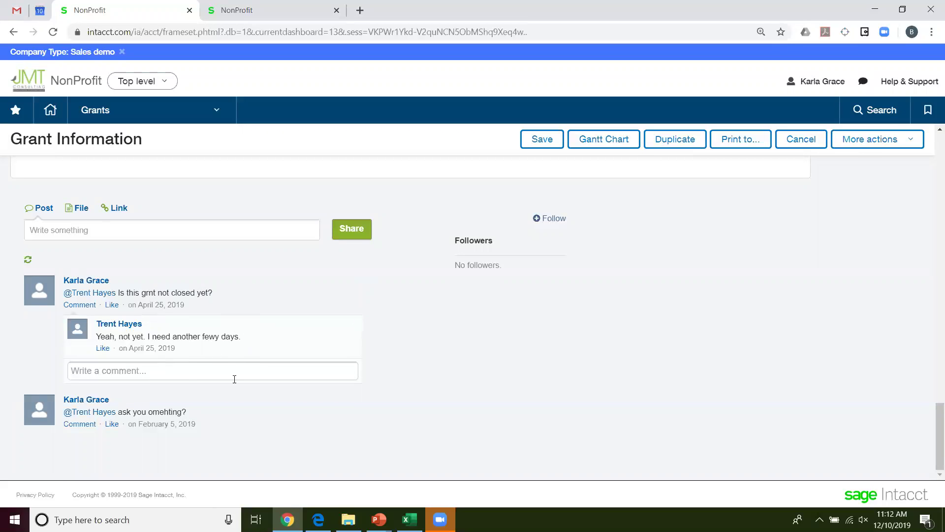
# Show the grant's invoice options with the billing control choices and invoice message
pyautogui.scroll(10, 234, 379)
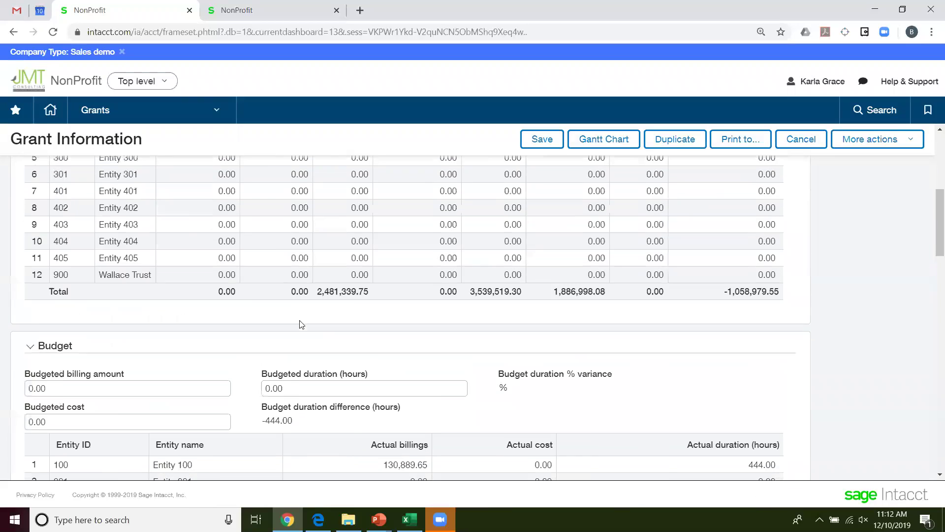
pyautogui.scroll(5, 302, 324)
pyautogui.click(438, 185)
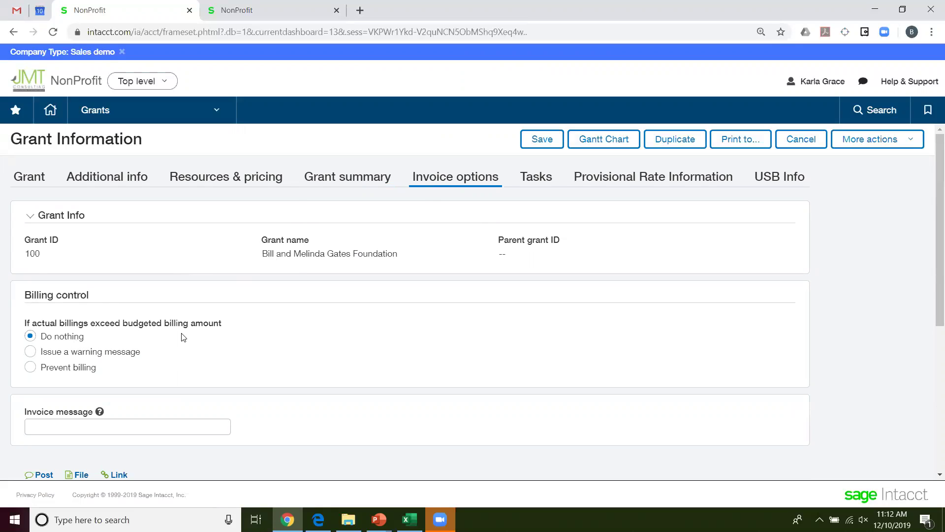
# Open task T1 from the grant's task list in an enlarged window and examine its dates, item and billable setting
pyautogui.click(548, 185)
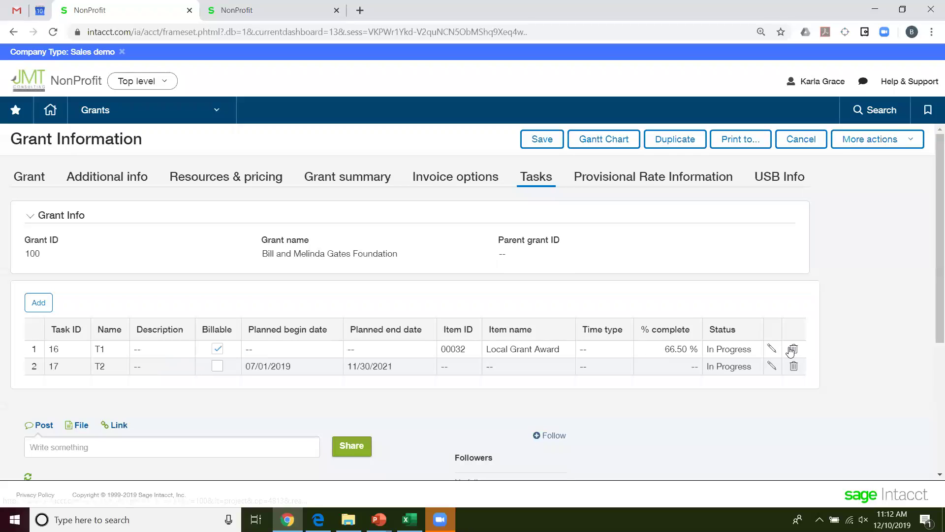
pyautogui.click(771, 349)
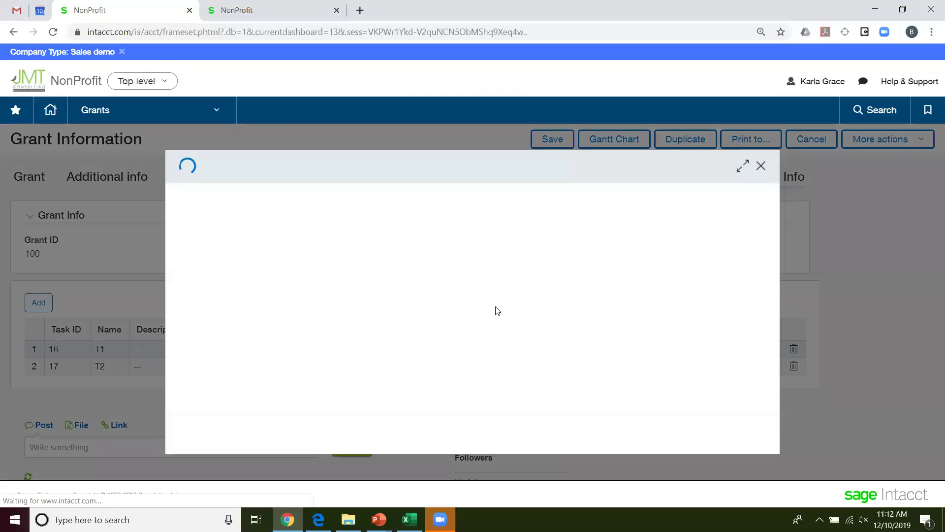
pyautogui.click(745, 166)
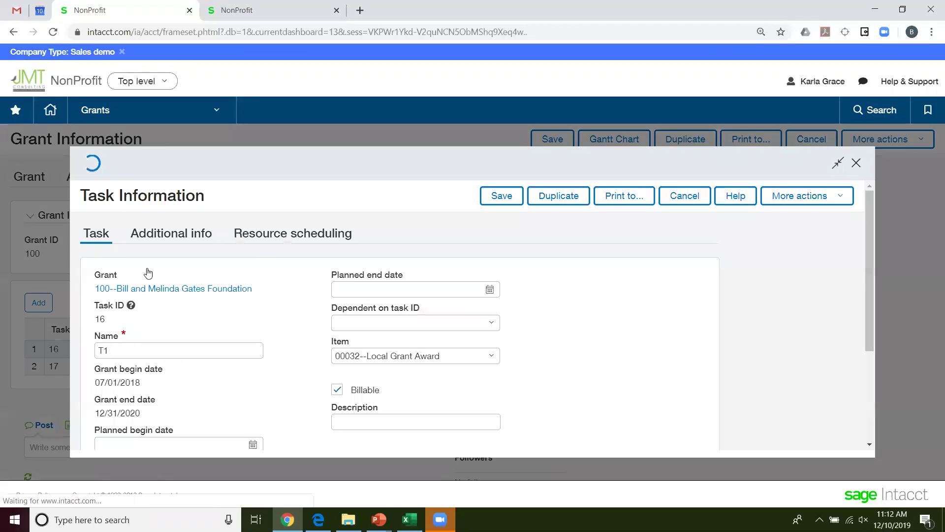
pyautogui.scroll(-2, 123, 359)
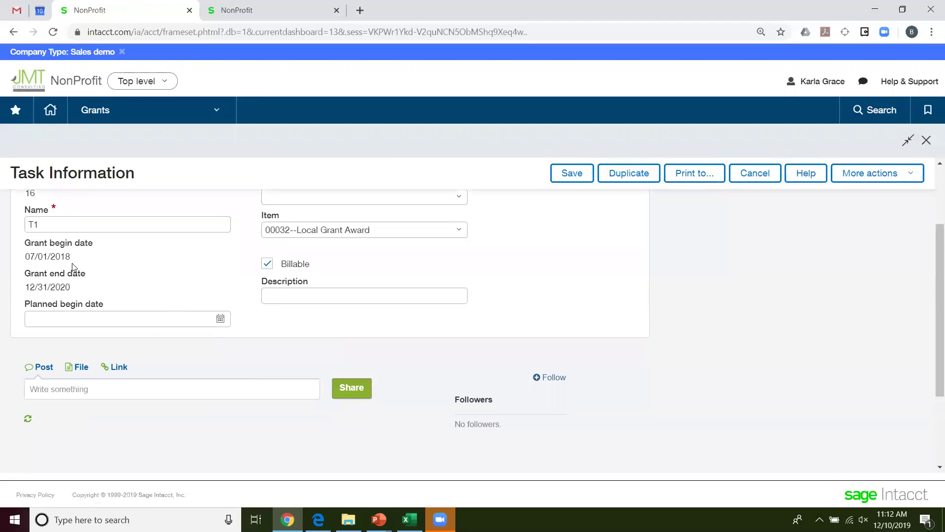
pyautogui.scroll(2, 128, 283)
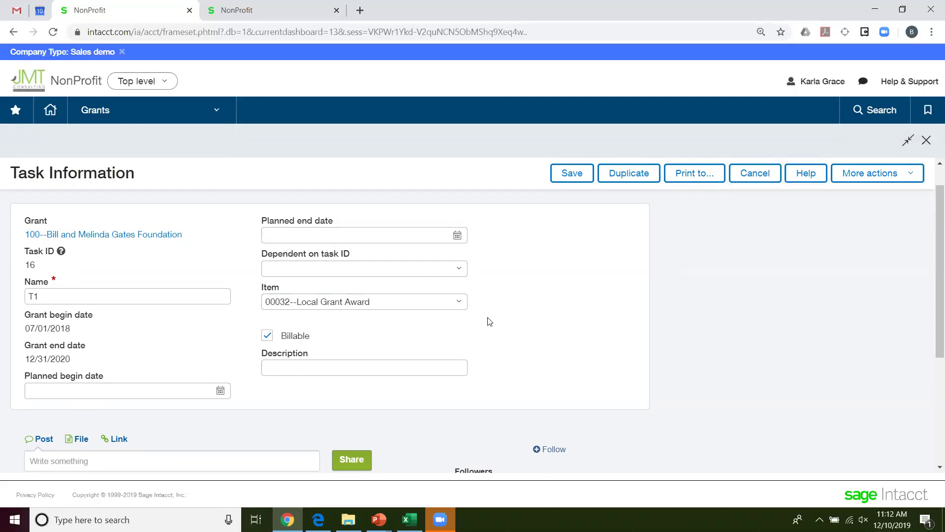
pyautogui.scroll(-3, 513, 354)
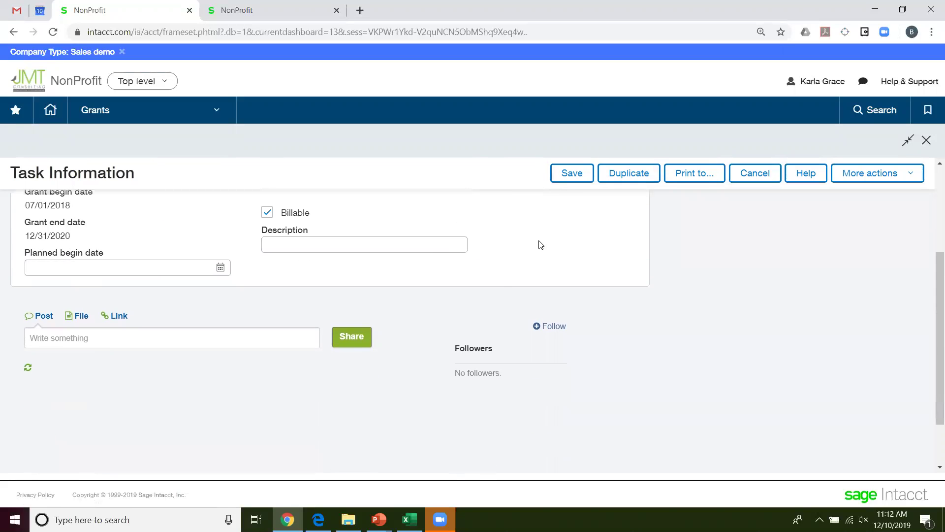
pyautogui.scroll(3, 444, 271)
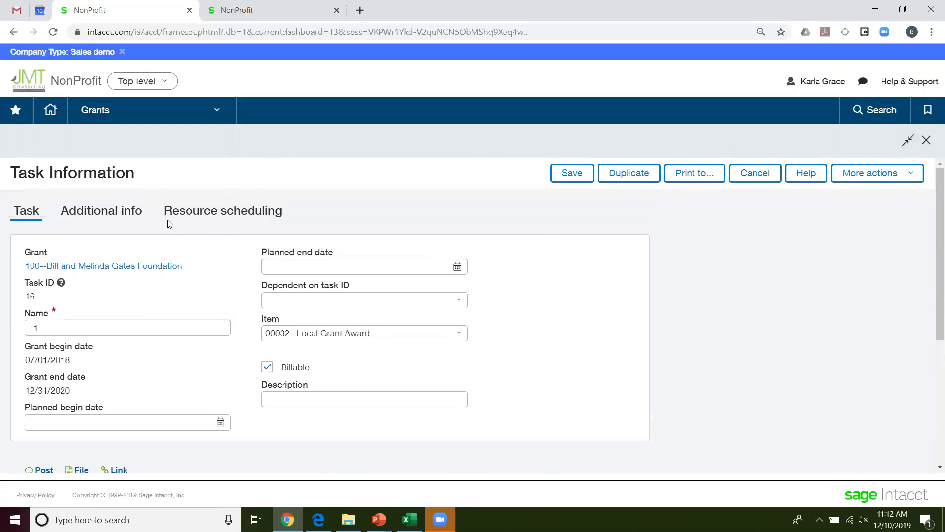
# Examine task T1's additional info, including milestone, priority, task status, durations and assigned resources
pyautogui.click(135, 217)
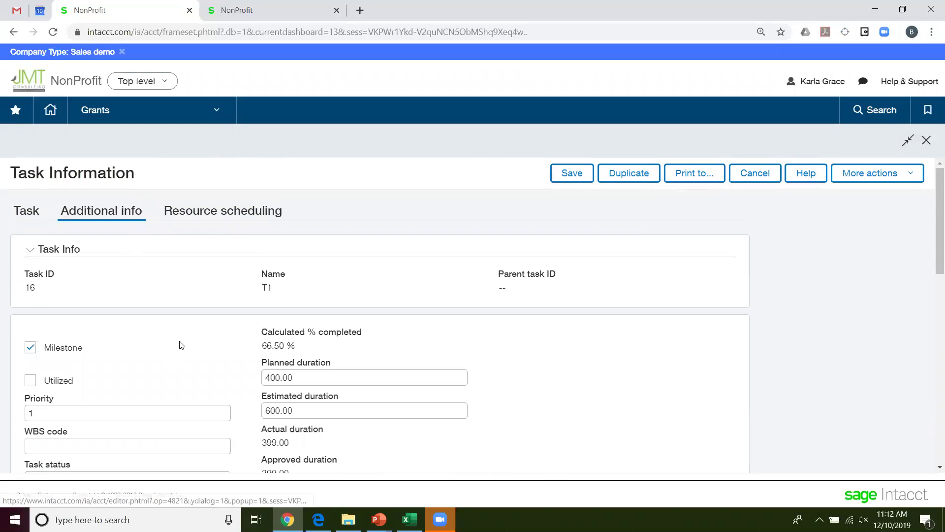
pyautogui.scroll(-1, 180, 345)
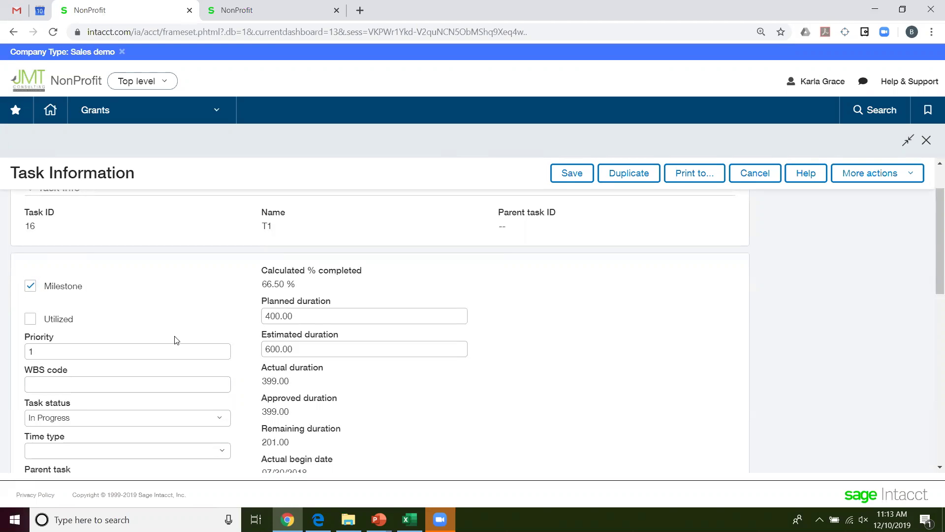
pyautogui.scroll(-1, 176, 342)
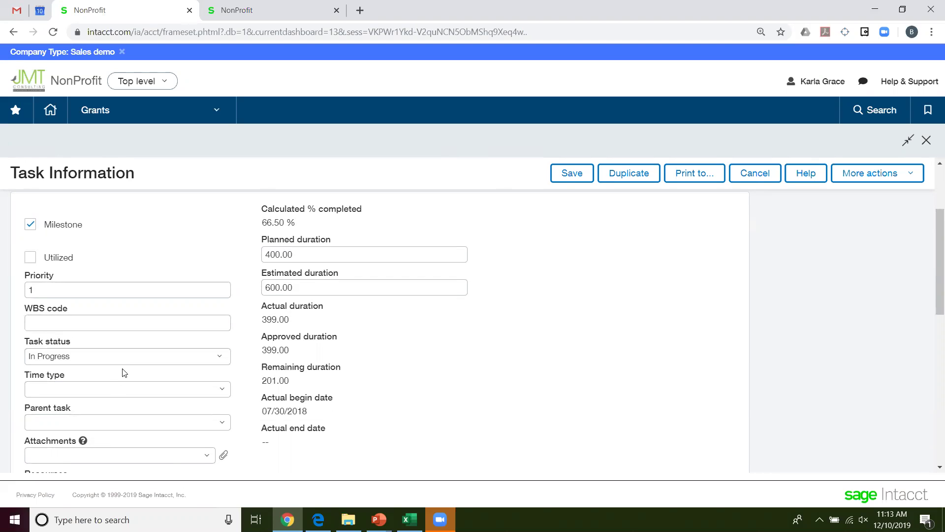
pyautogui.scroll(-2, 192, 445)
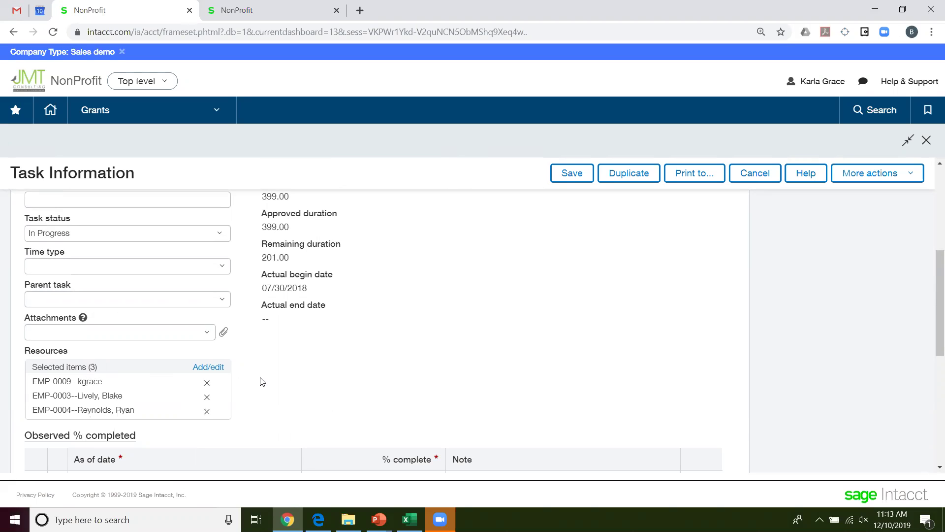
pyautogui.scroll(4, 262, 382)
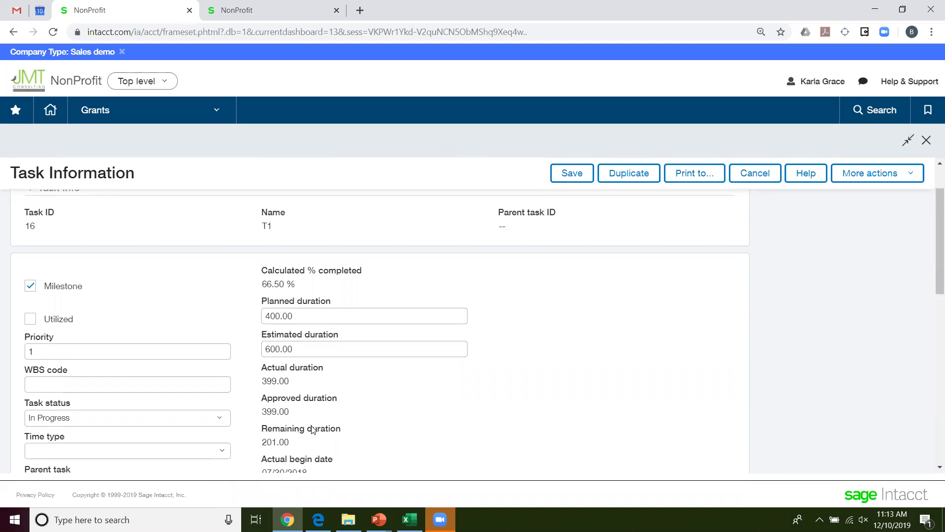
pyautogui.scroll(2, 312, 427)
# Show task T1's resource scheduling and examine the grant resources and the task resource rows
pyautogui.click(220, 215)
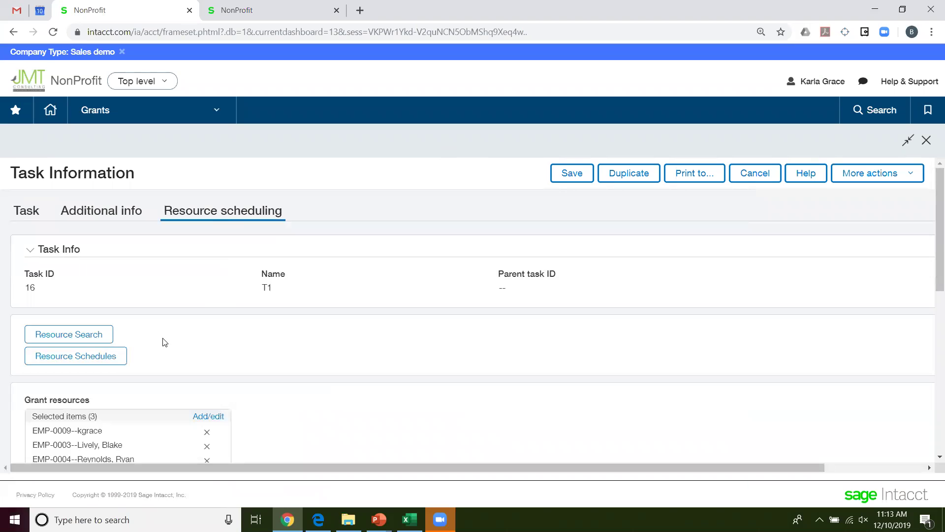
pyautogui.scroll(-1, 156, 288)
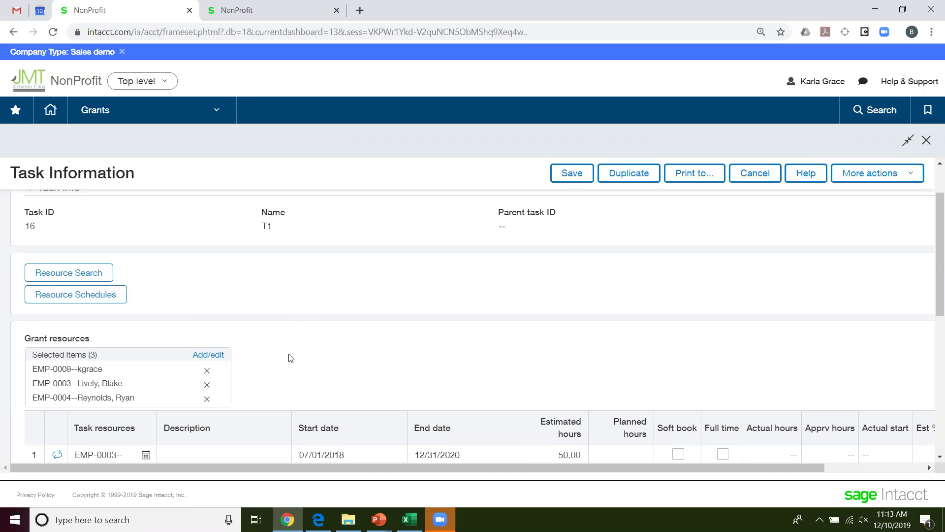
pyautogui.scroll(-1, 291, 358)
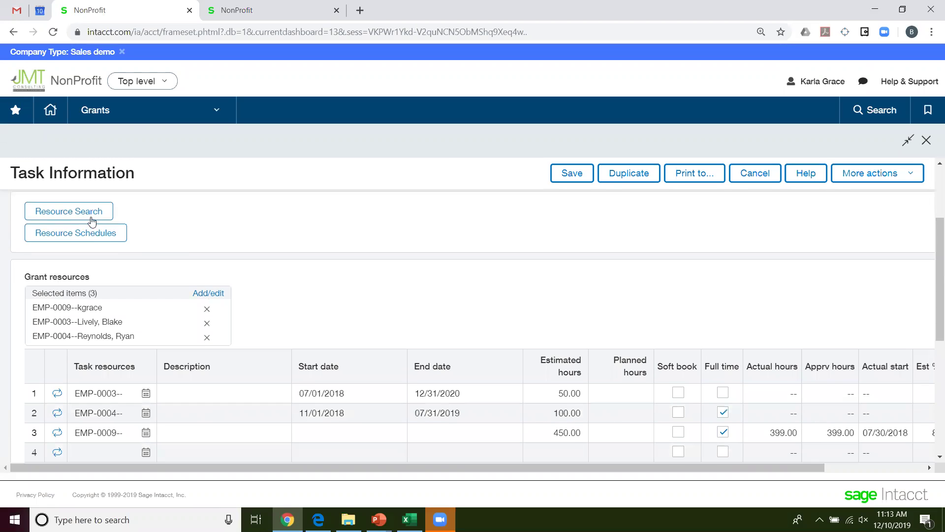
# Examine the Resource Search criteria and results area for task T1, close the search, and return to the grant's task list
pyautogui.click(64, 214)
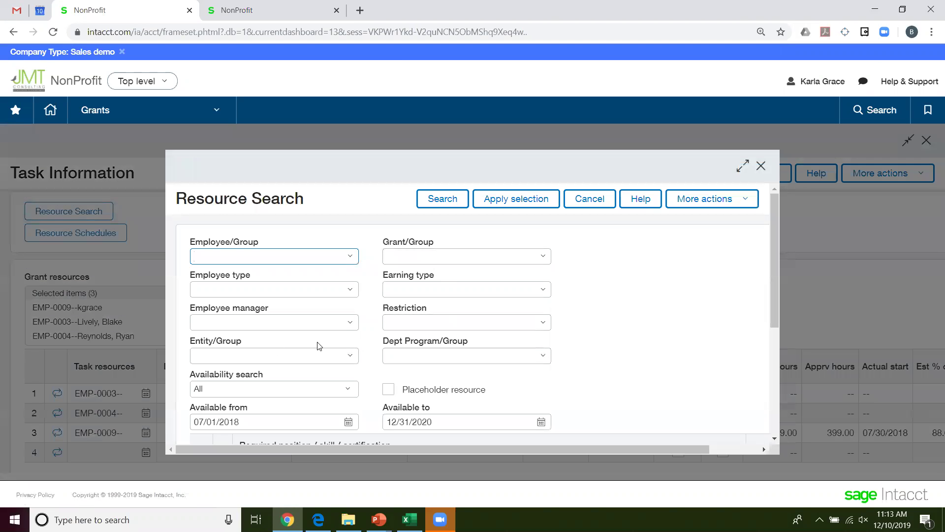
pyautogui.scroll(-4, 255, 349)
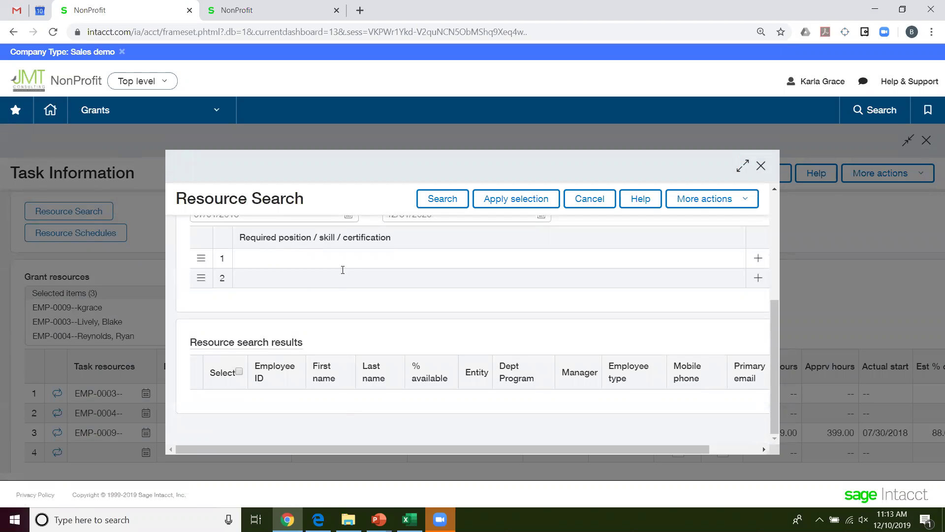
pyautogui.scroll(4, 362, 273)
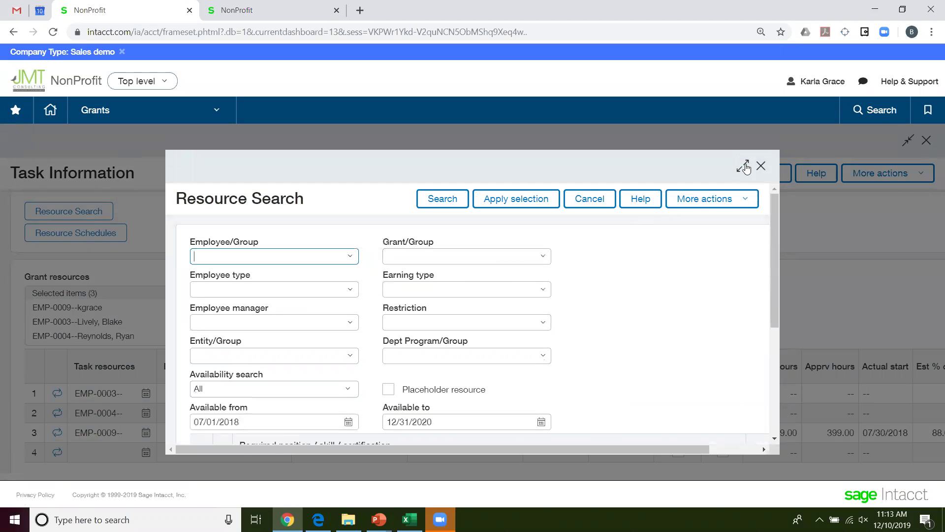
pyautogui.click(761, 165)
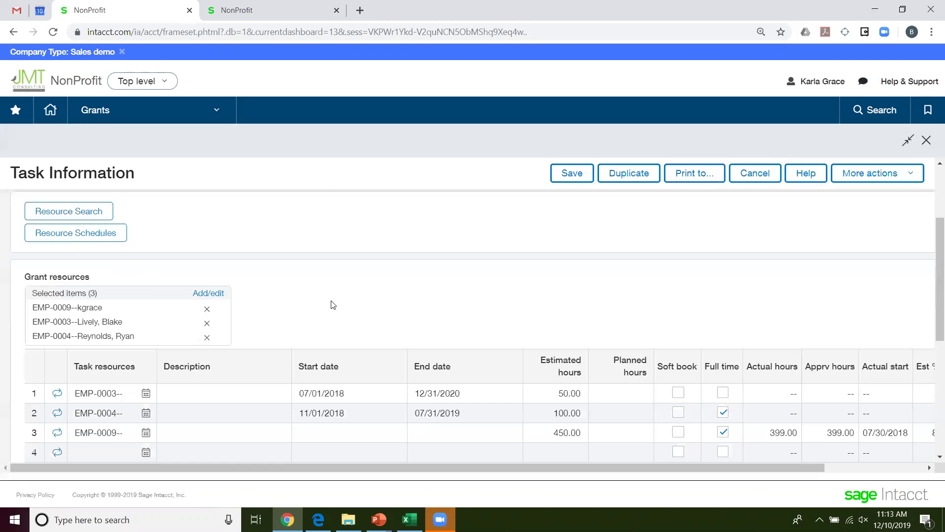
pyautogui.scroll(3, 495, 251)
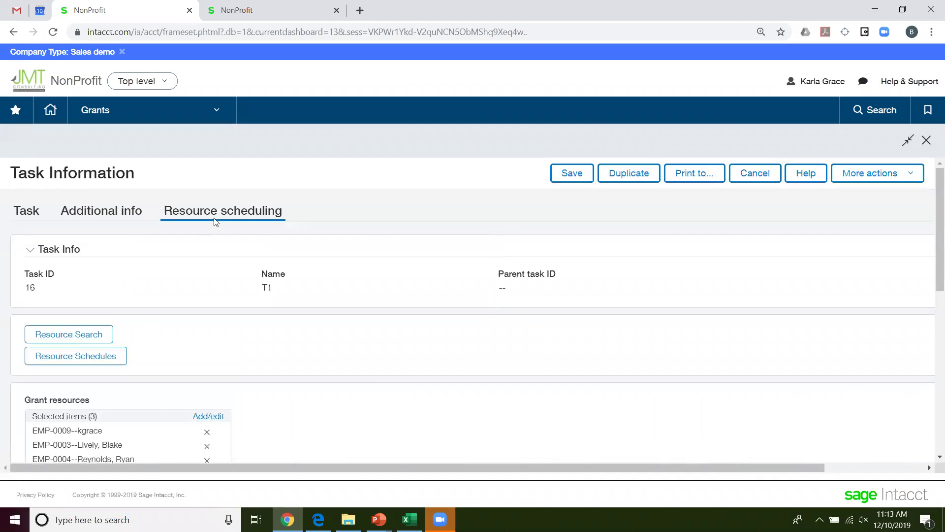
pyautogui.click(780, 175)
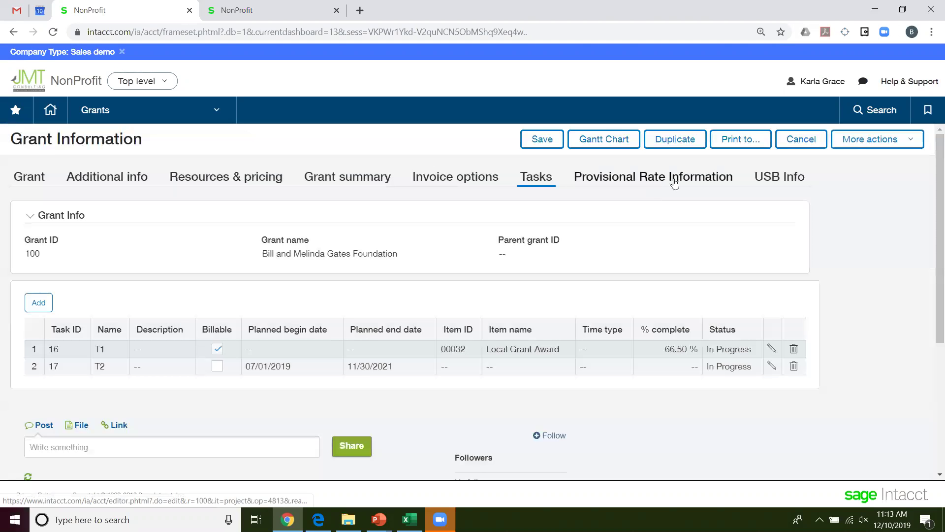
# Show the grant's Provisional Rate Information and USB Info, and return to the SEFA Details in its additional info
pyautogui.click(623, 178)
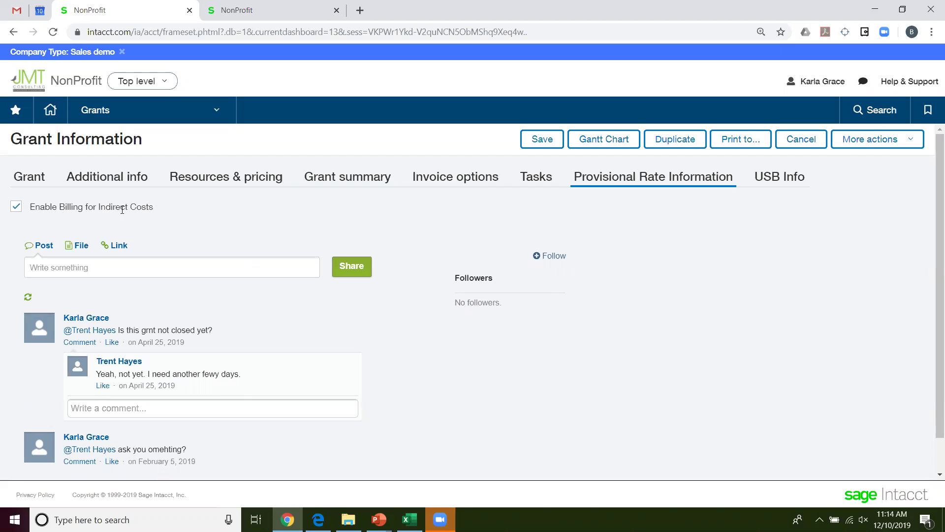
pyautogui.click(783, 176)
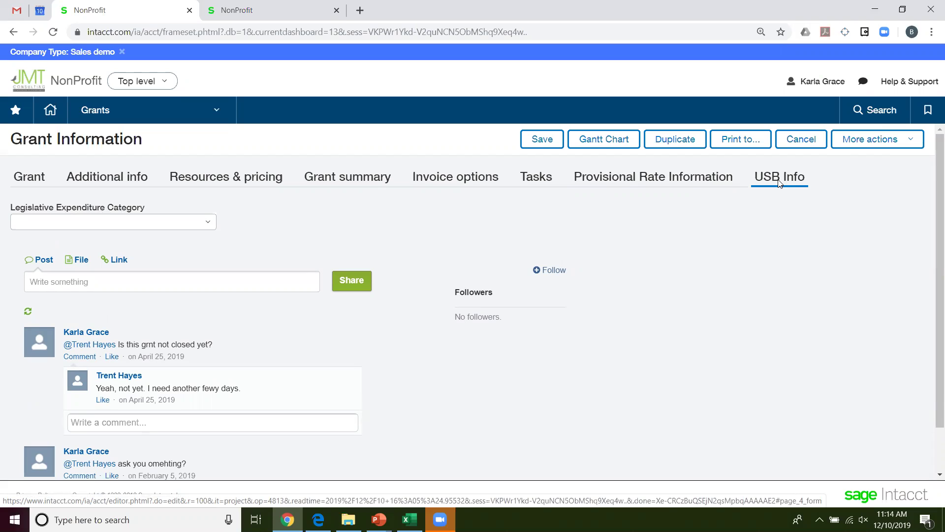
pyautogui.click(94, 183)
pyautogui.scroll(-15, 133, 362)
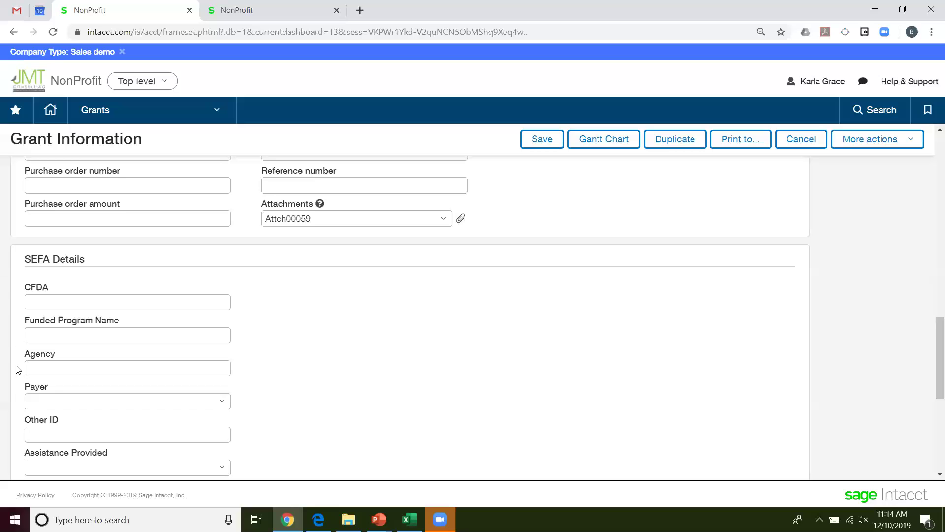
# Show the main Grant information of grant 100, close and reopen the record, and return to the grants list
pyautogui.scroll(8, 204, 368)
pyautogui.scroll(5, 204, 367)
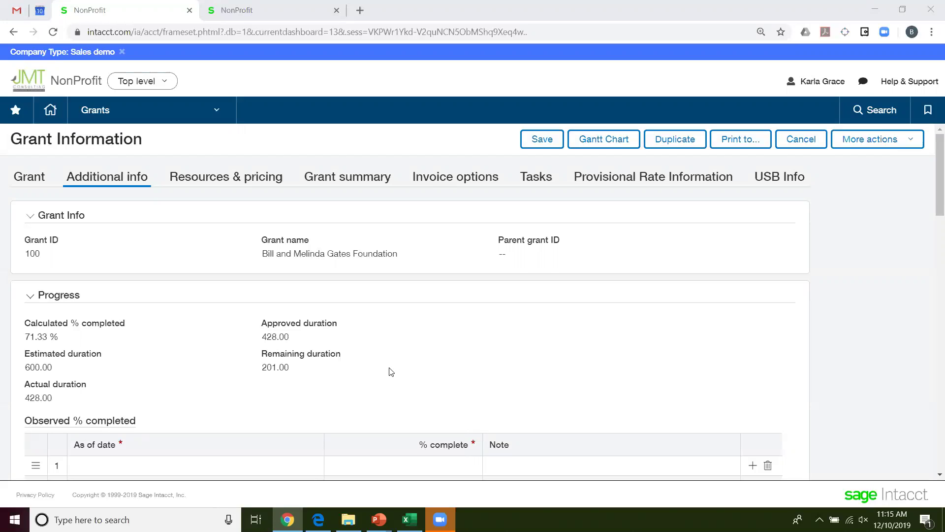
pyautogui.click(24, 178)
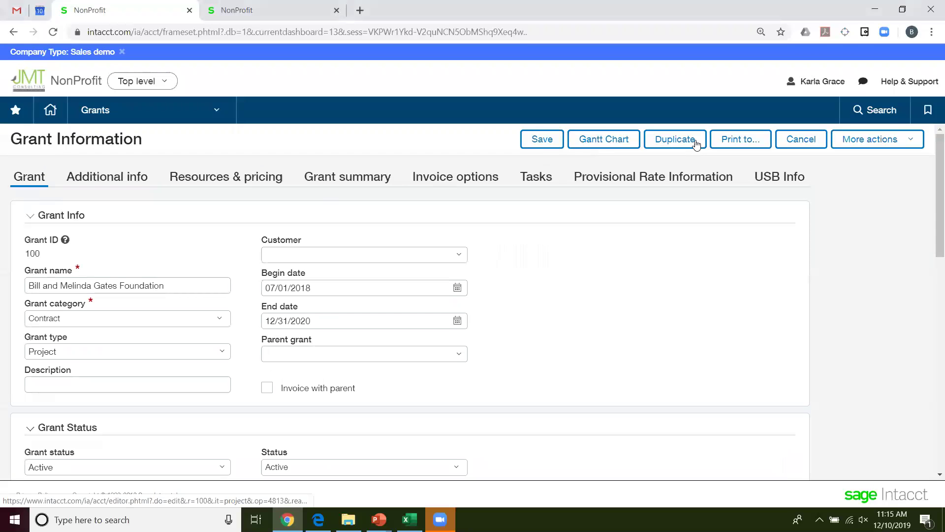
pyautogui.click(801, 139)
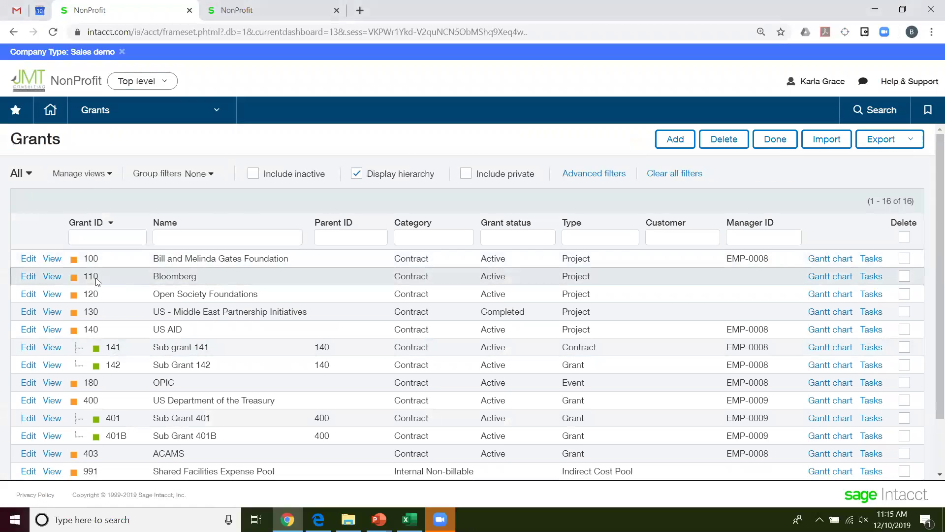
pyautogui.click(28, 258)
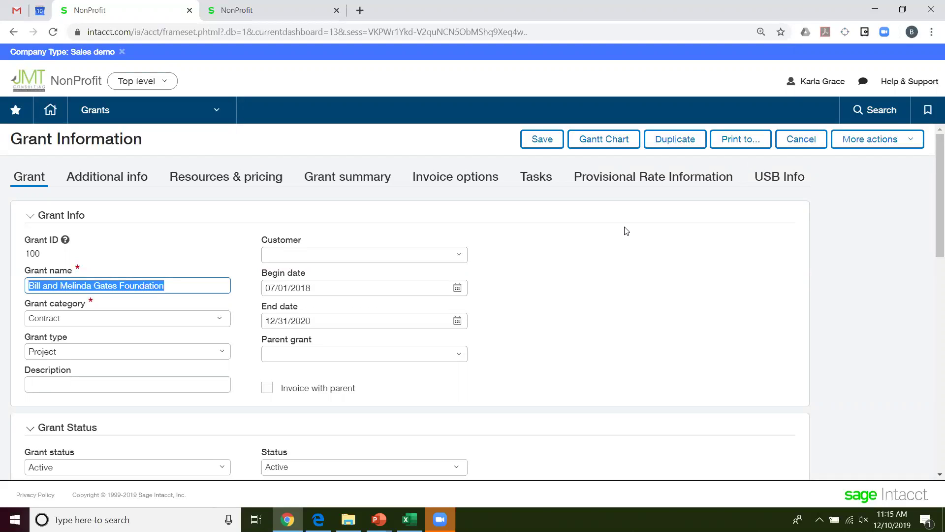
pyautogui.click(801, 141)
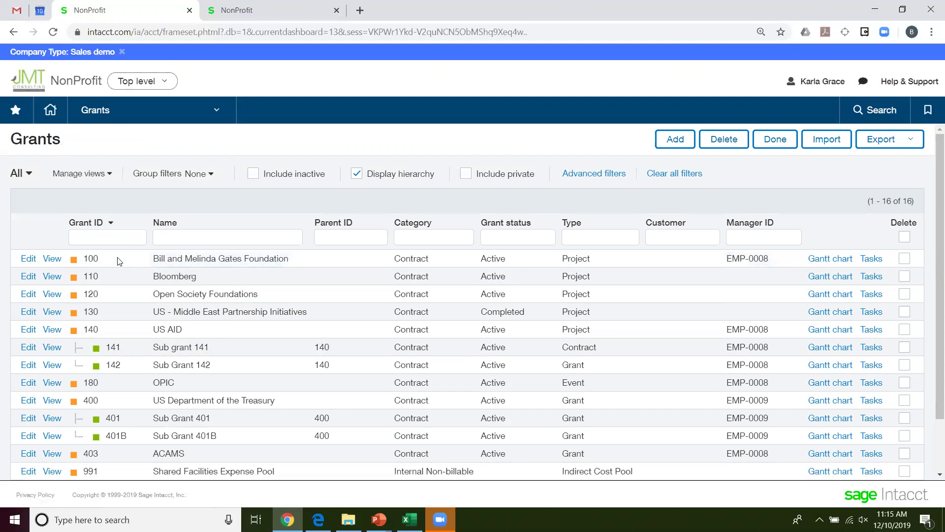
# Examine the grants list from grant 100 down to the internal non-billable entries such as Shared Facilities Expense Pool and Non-Project or Grant Related
pyautogui.doubleClick(91, 259)
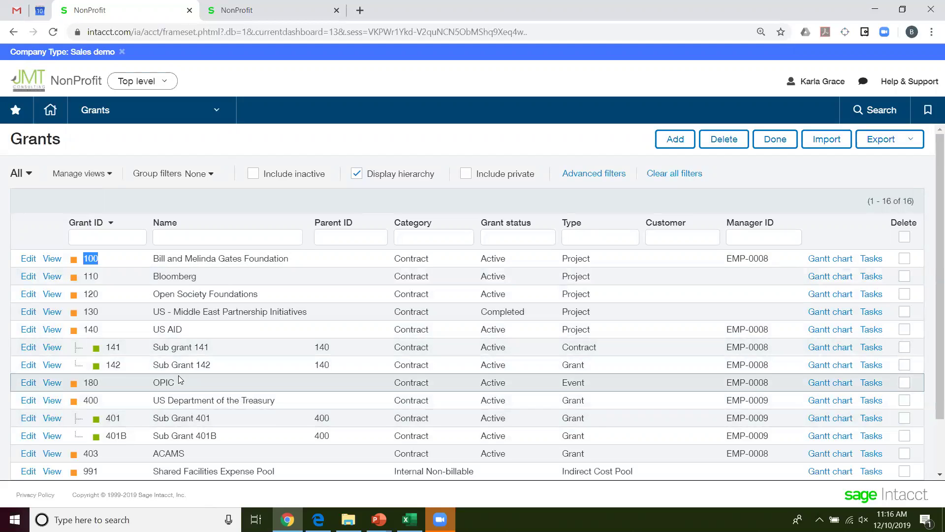
pyautogui.scroll(-2, 178, 376)
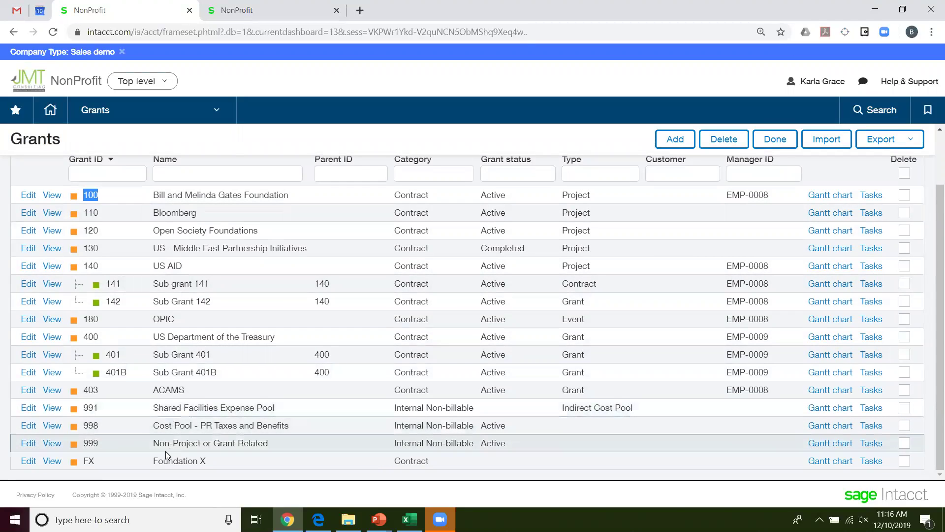
pyautogui.doubleClick(242, 444)
pyautogui.click(157, 410)
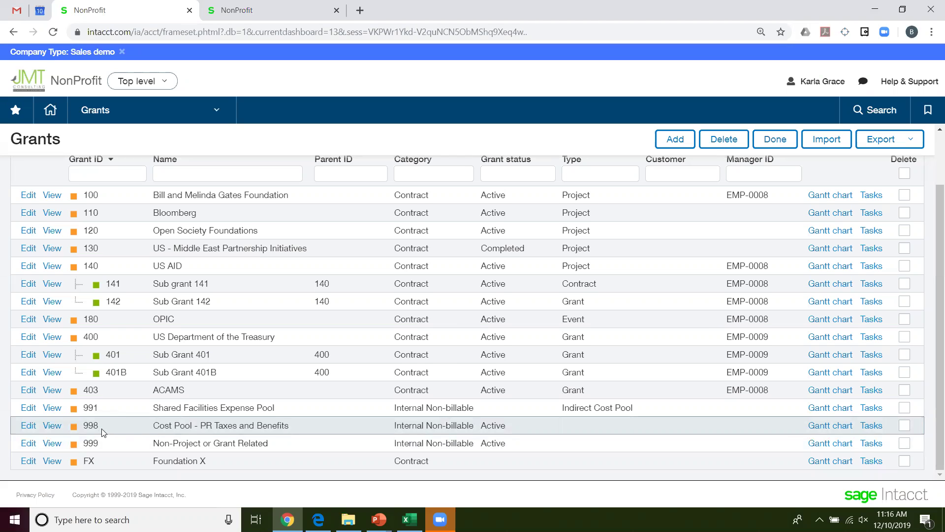
pyautogui.scroll(2, 224, 383)
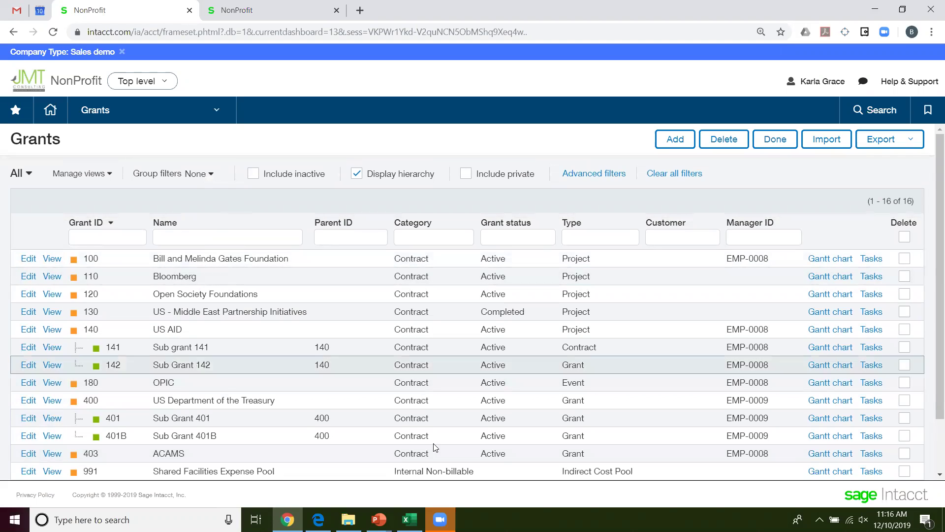
# Switch to the PowerPoint slide show and advance to the Grant Recording vs. Grant Management slide
pyautogui.moveTo(379, 520)
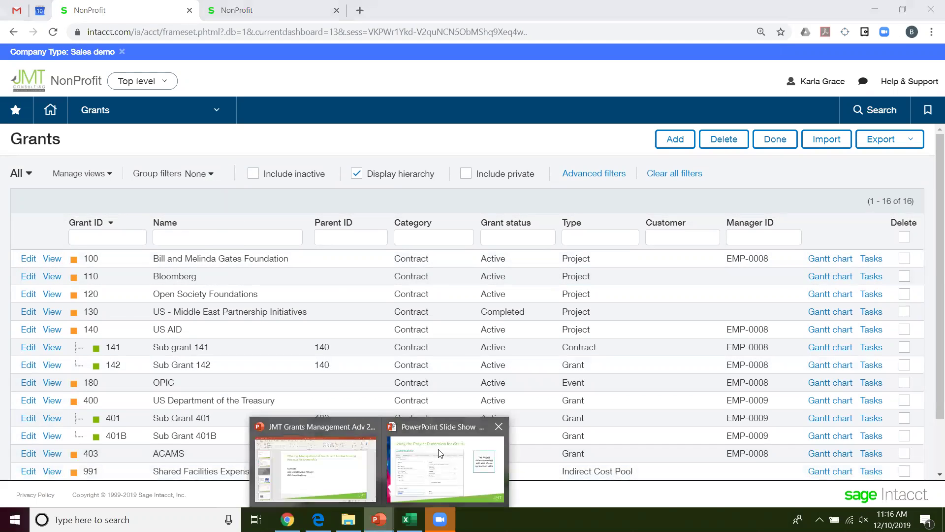
pyautogui.click(440, 452)
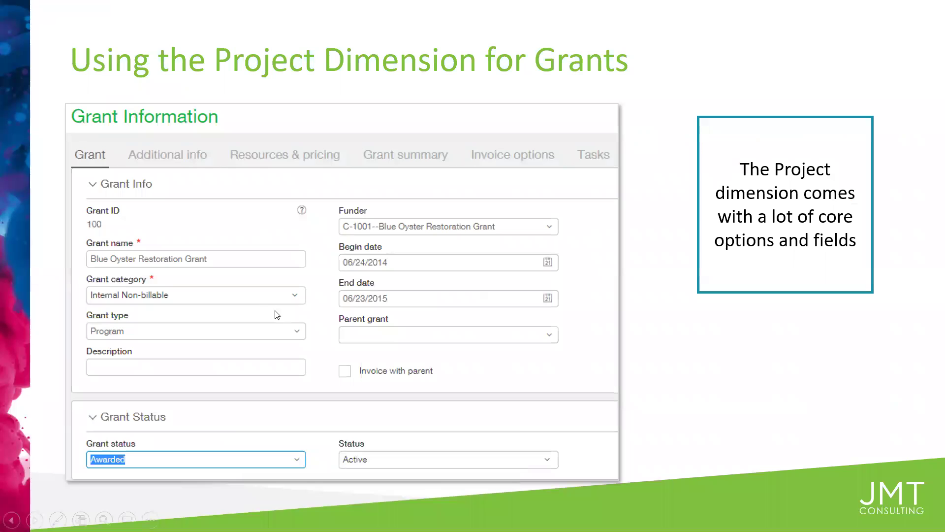
pyautogui.click(289, 342)
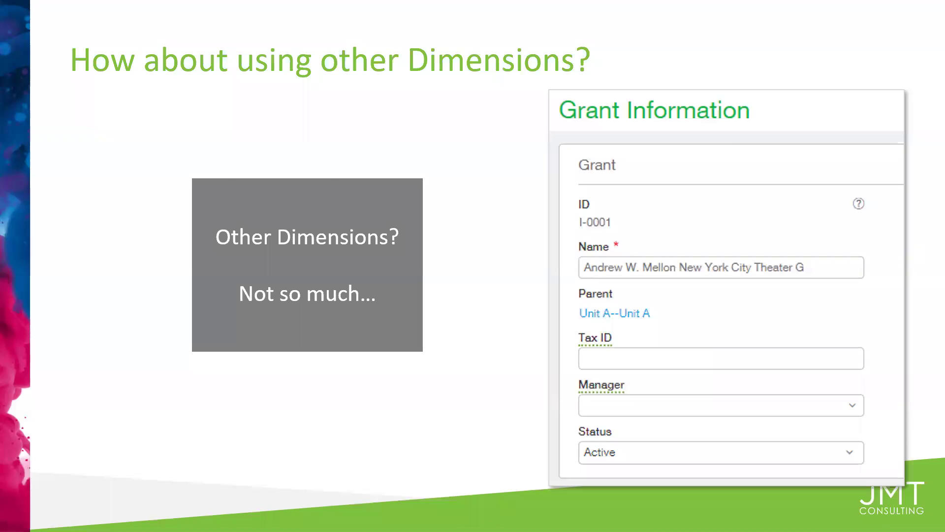
pyautogui.press('Right')
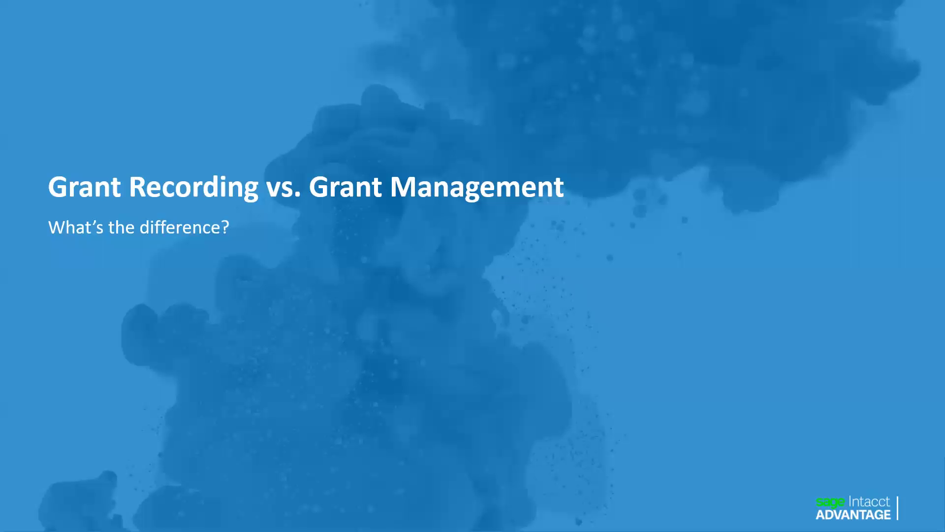
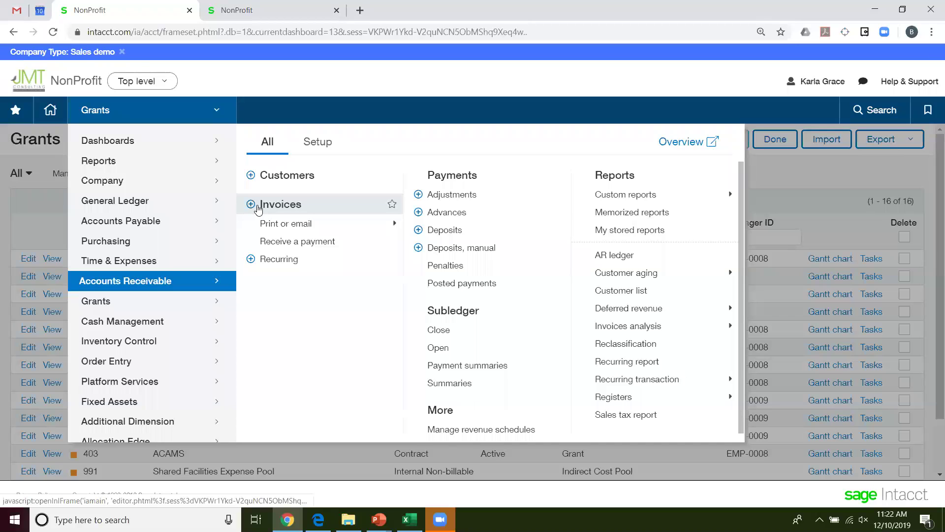
# Start a new Accounts Receivable invoice and show the details of entry line 1
pyautogui.click(251, 205)
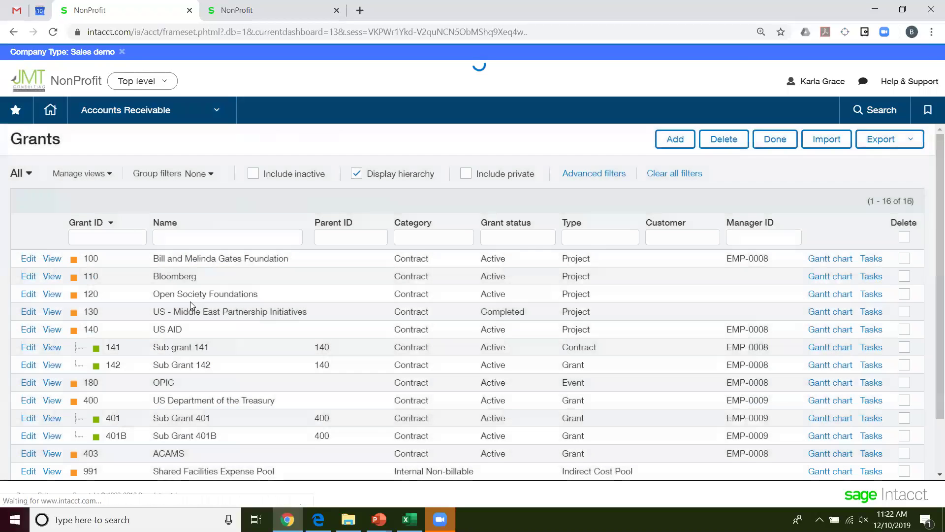
pyautogui.scroll(-3, 234, 378)
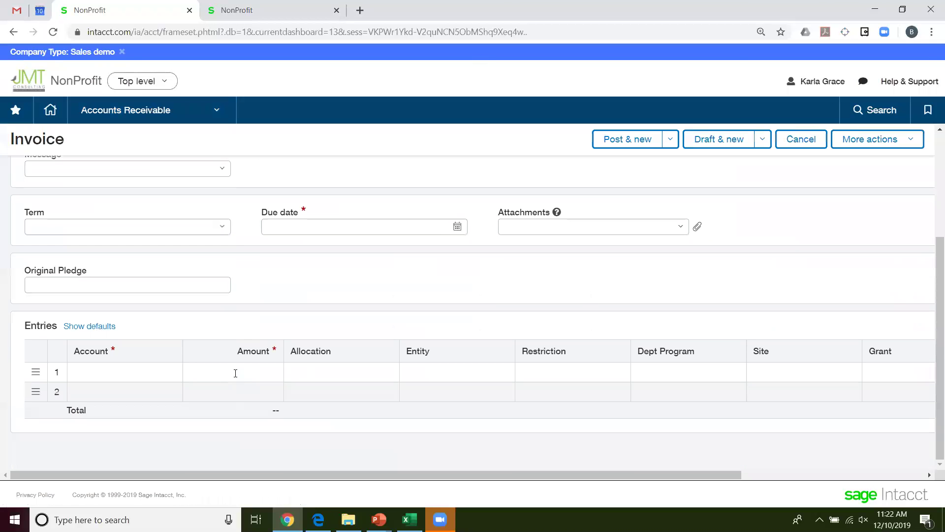
pyautogui.click(316, 372)
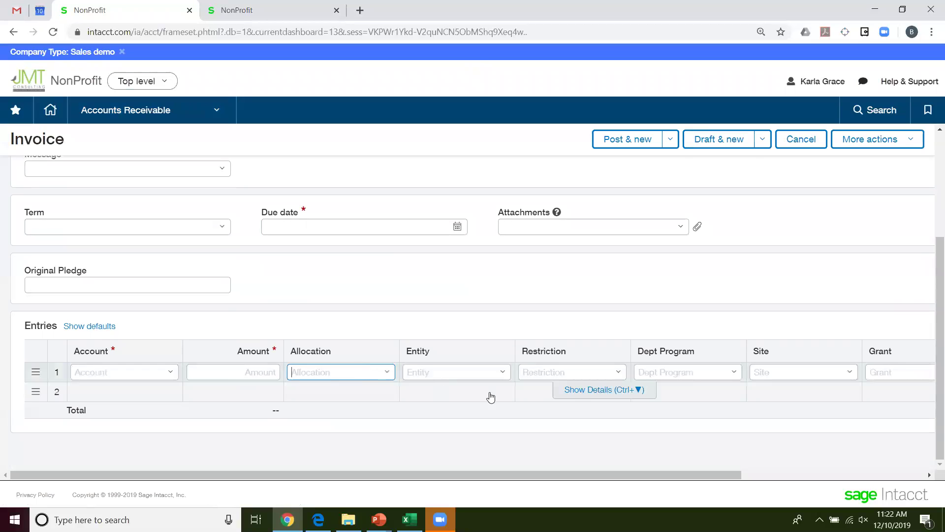
pyautogui.click(575, 392)
# Set the rev rec template of invoice line 1 to Monthly SL-Annual Period
pyautogui.scroll(-5, 301, 352)
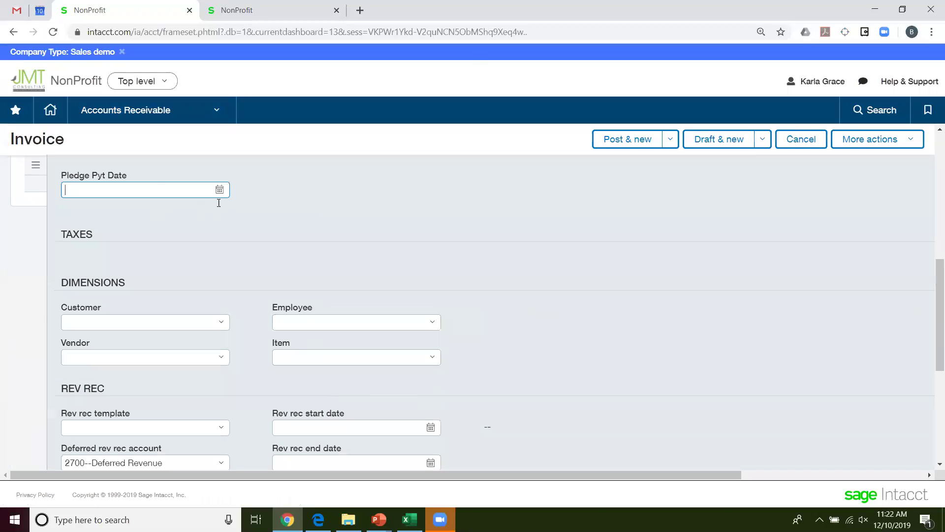
pyautogui.scroll(-1, 181, 378)
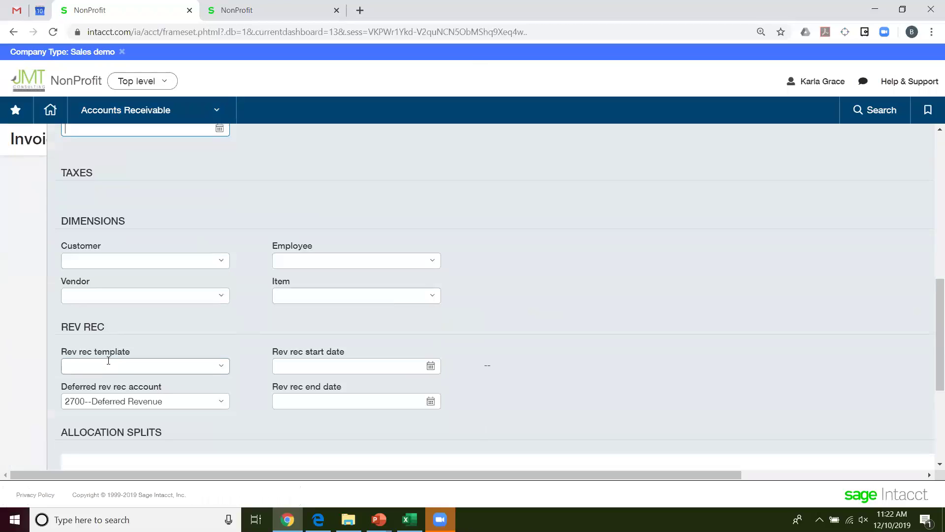
pyautogui.click(222, 365)
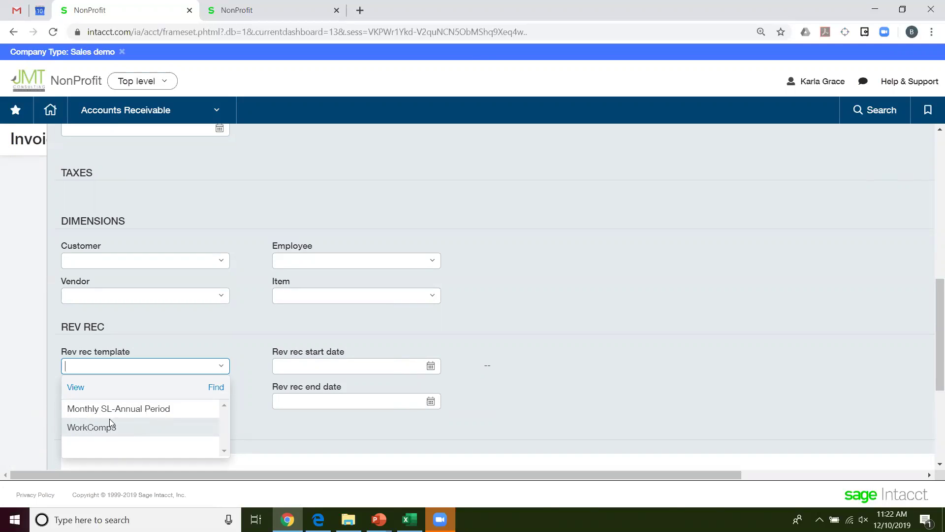
pyautogui.click(143, 414)
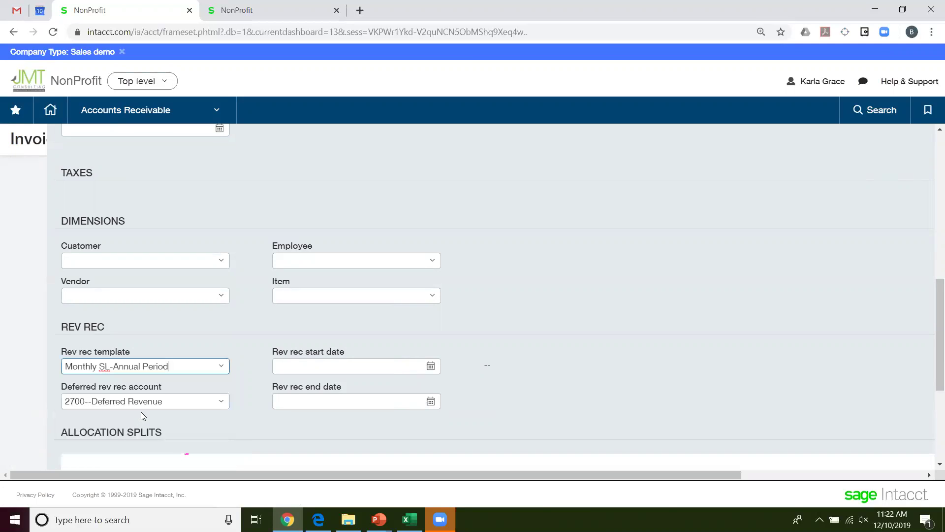
# View the Monthly SL-Annual Period template and examine its recognition method, schedule period, term and posting settings
pyautogui.click(221, 367)
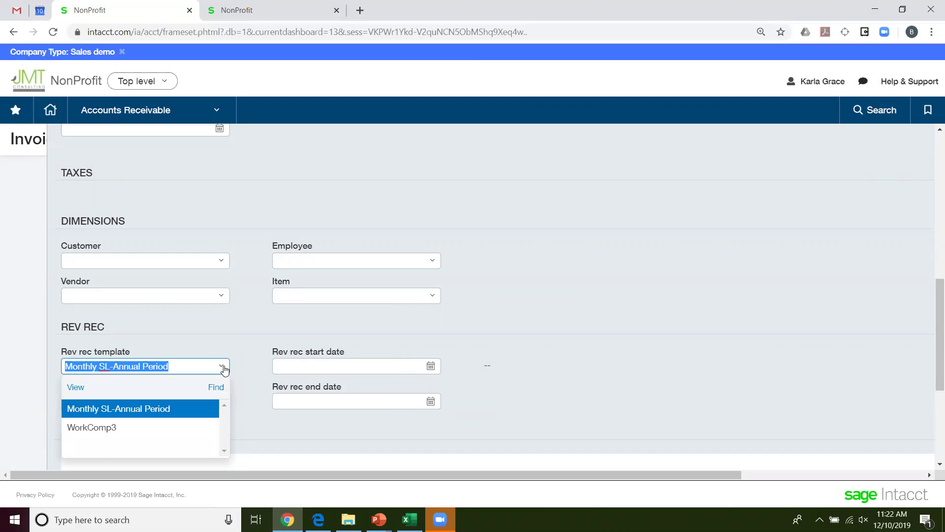
pyautogui.click(76, 388)
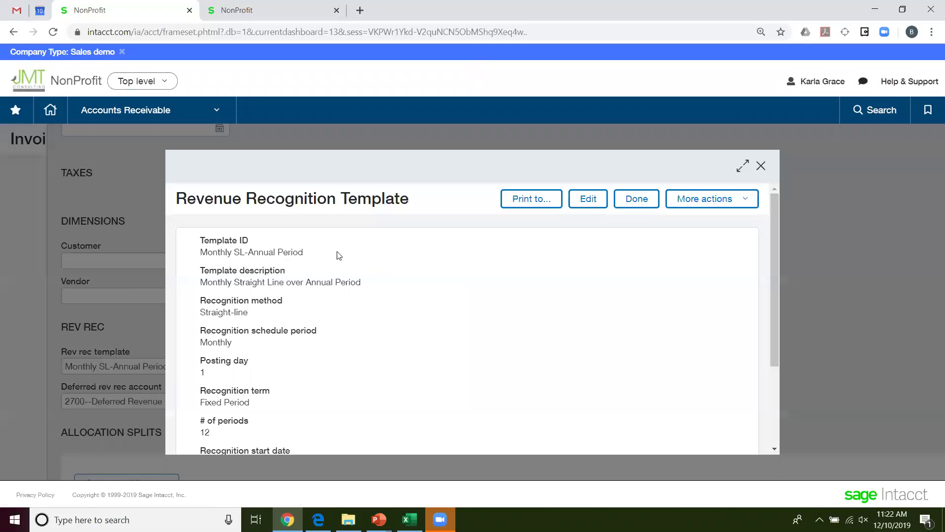
pyautogui.scroll(-3, 319, 331)
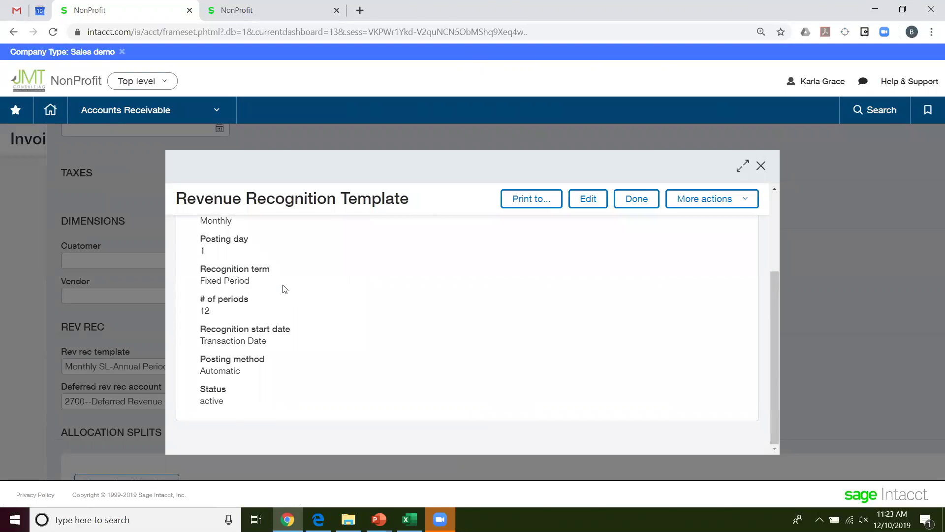
pyautogui.scroll(1, 285, 289)
# Open the revenue recognition template for editing, examine its term, start date and posting method options, and close it without saving
pyautogui.click(589, 198)
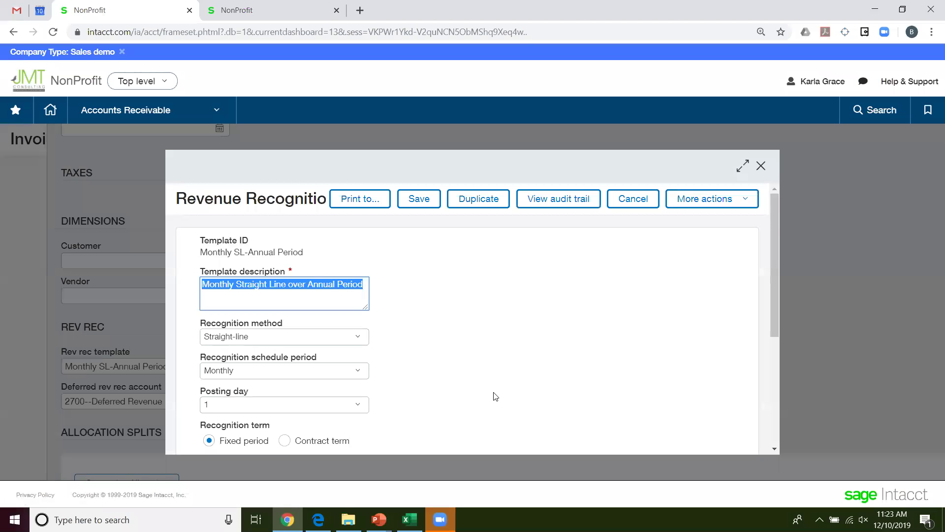
pyautogui.scroll(-2, 495, 396)
pyautogui.scroll(-1, 270, 429)
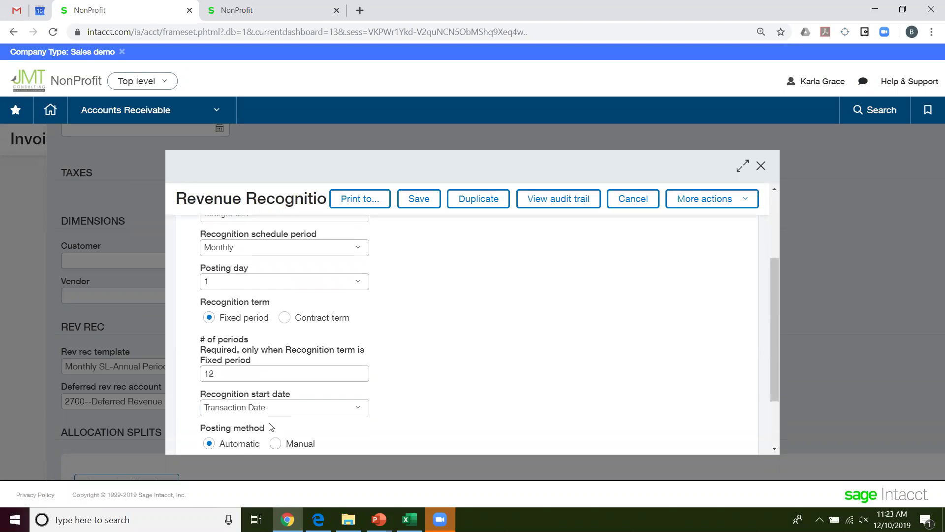
pyautogui.scroll(-1, 270, 429)
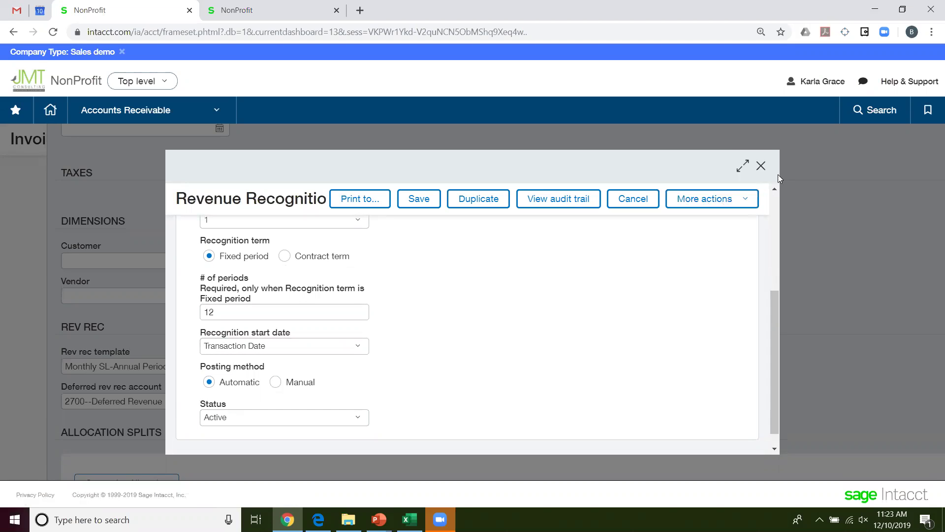
pyautogui.click(761, 166)
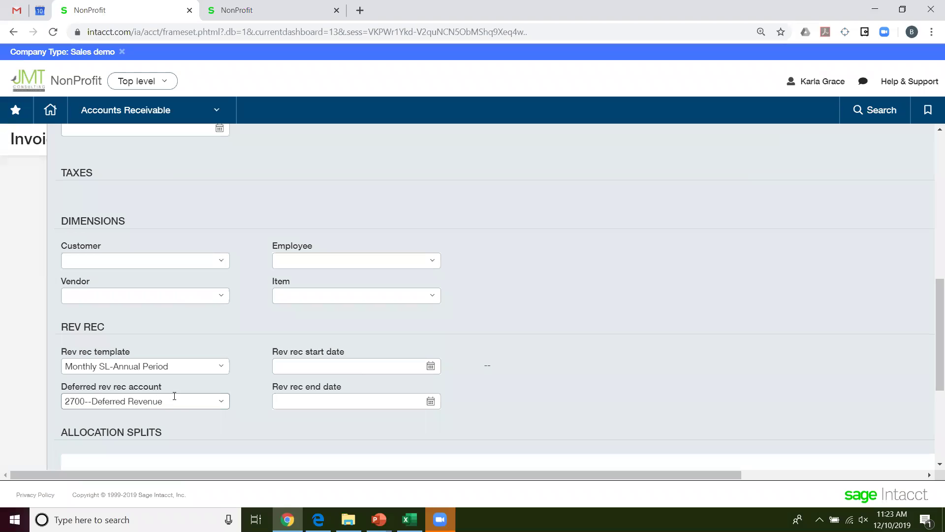
# Point out the Rev rec end date field on line 1 and return to the invoice header
pyautogui.click(308, 400)
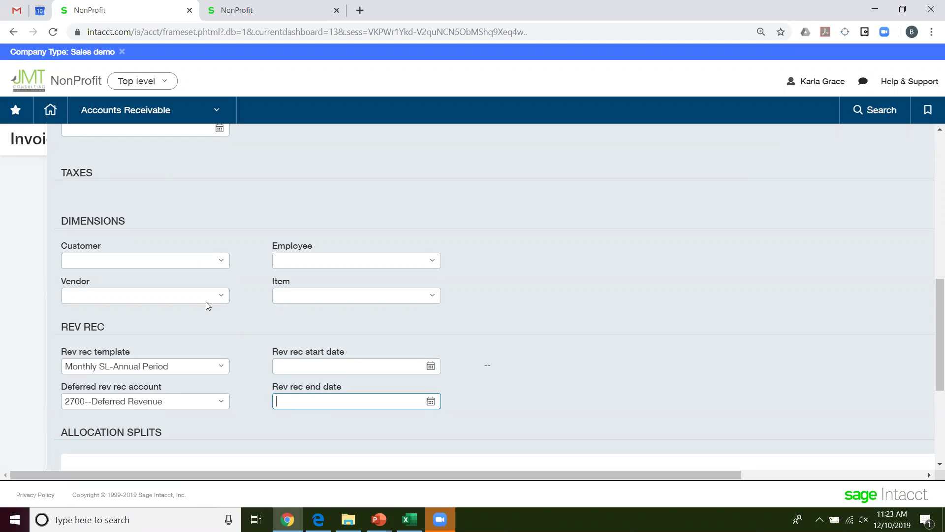
pyautogui.scroll(4, 219, 320)
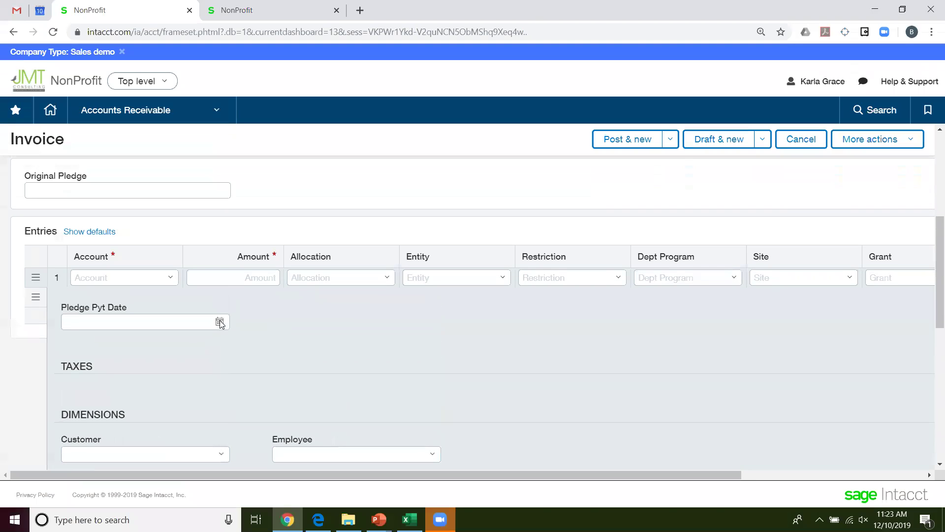
pyautogui.scroll(5, 219, 320)
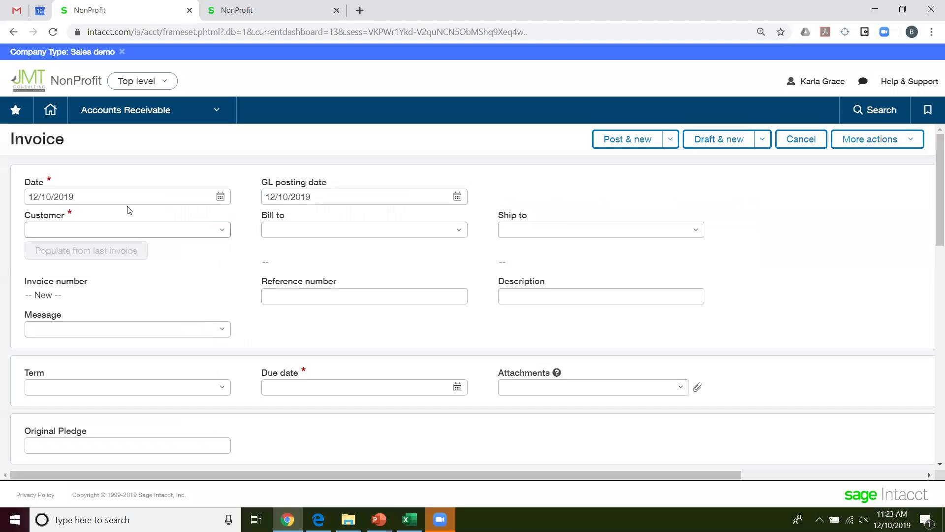
# Start a new Accounts Payable bill and show the Billable option on its entry lines
pyautogui.click(129, 120)
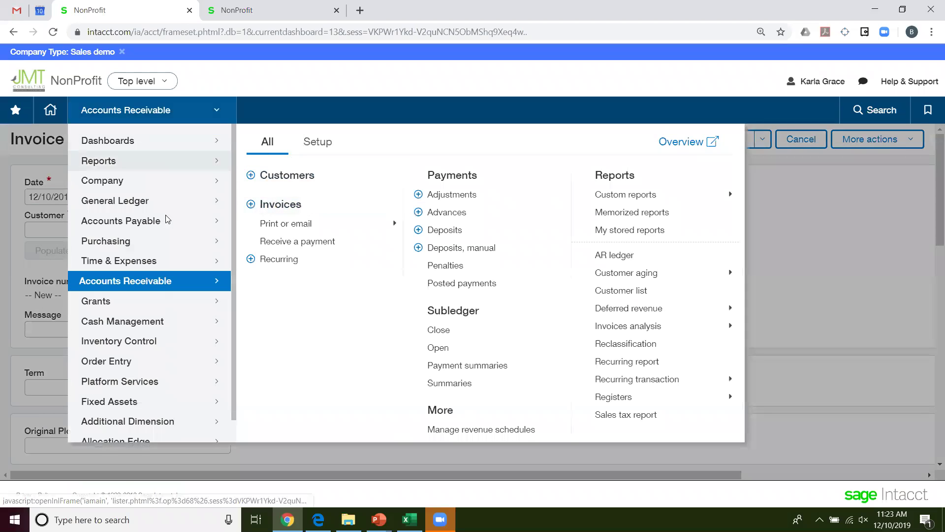
pyautogui.moveTo(173, 224)
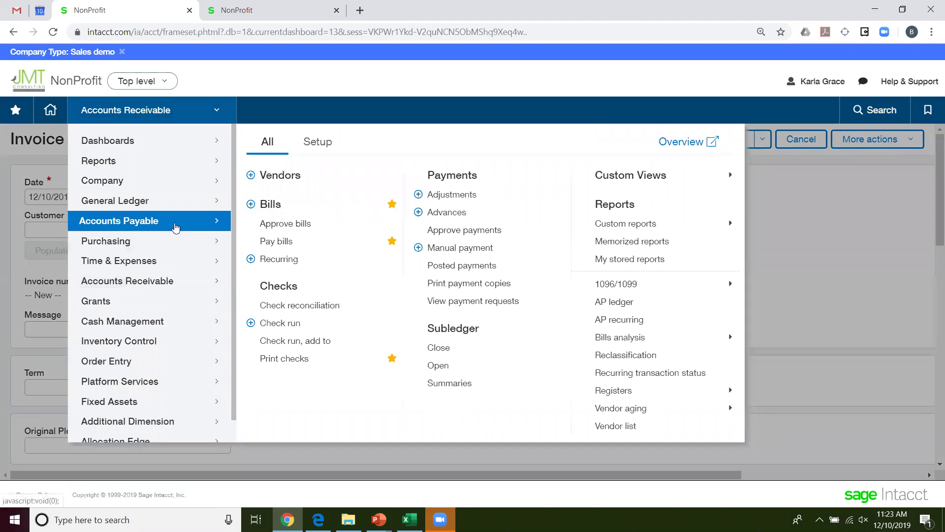
pyautogui.click(251, 204)
pyautogui.click(529, 102)
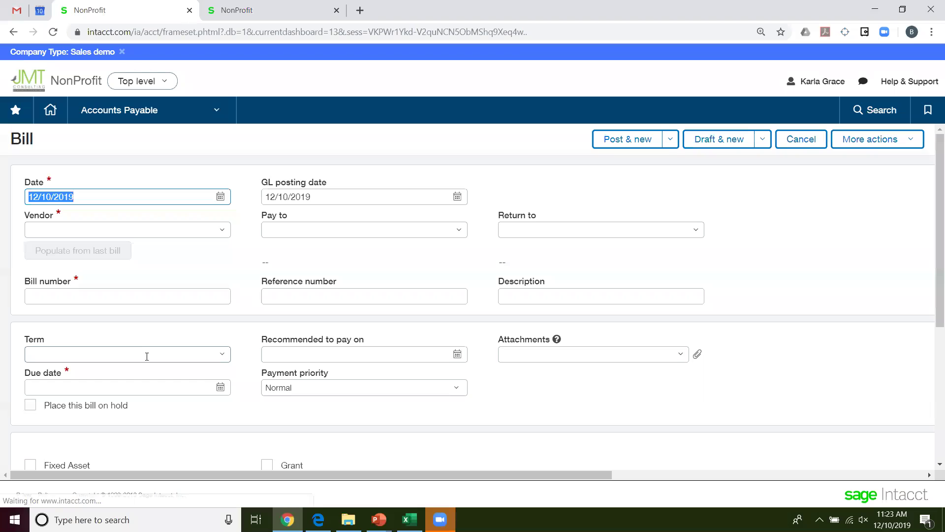
pyautogui.scroll(-5, 148, 358)
pyautogui.click(450, 373)
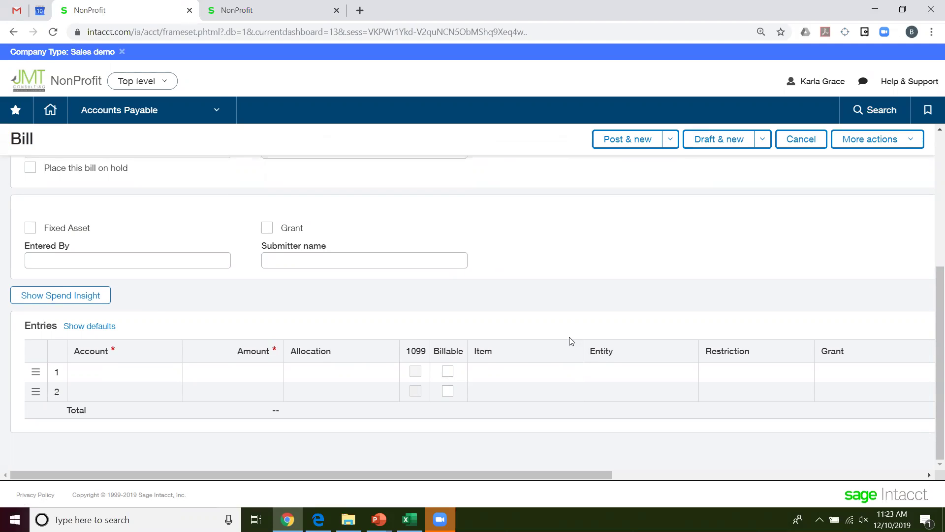
# Examine the Grants module's options for invoices, timesheets, resources and reports, and return to the bill
pyautogui.click(126, 115)
pyautogui.click(95, 301)
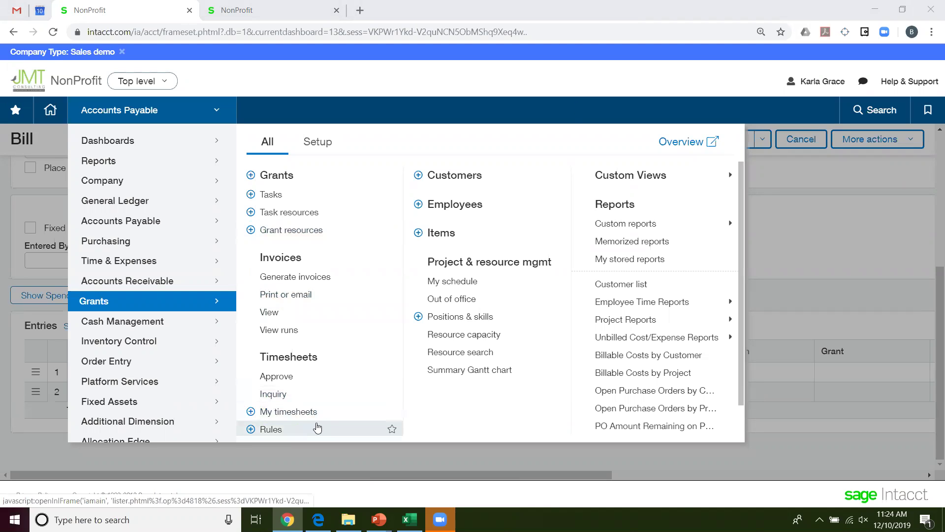
pyautogui.scroll(-1, 297, 313)
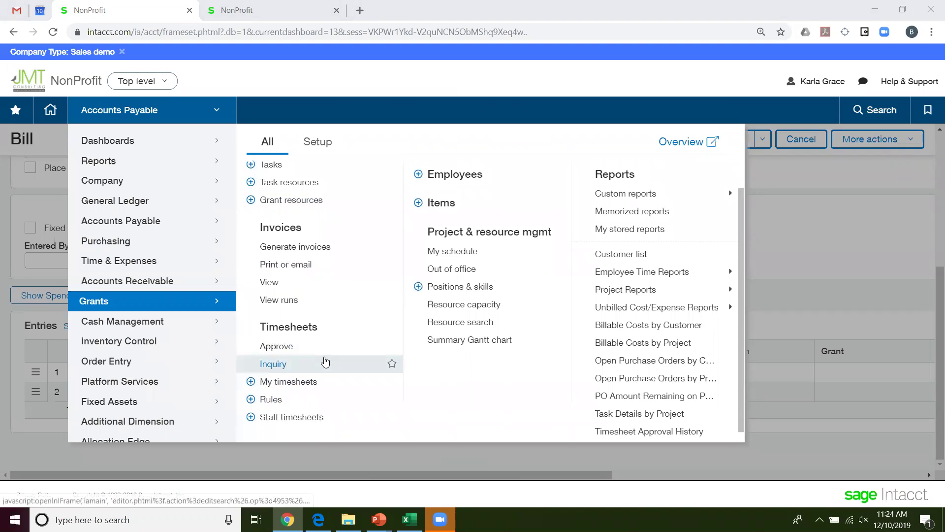
pyautogui.scroll(1, 324, 359)
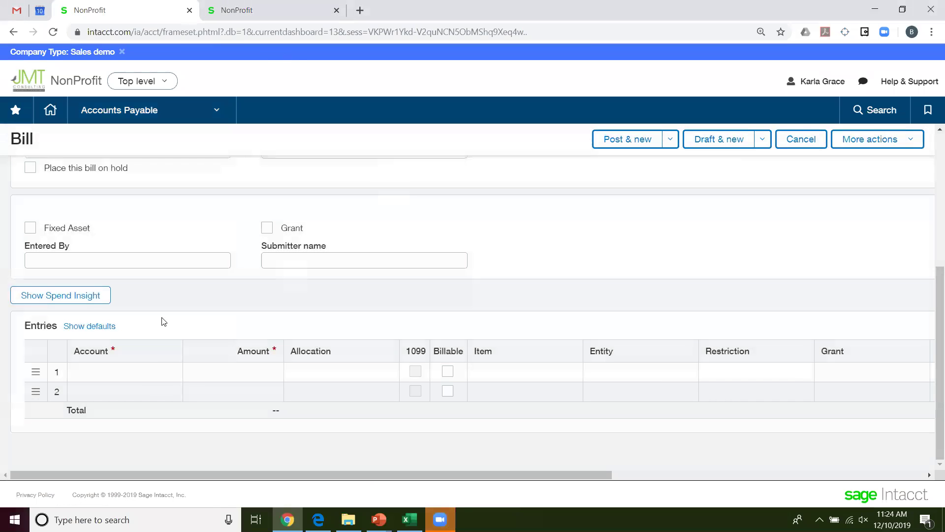
# Switch to the PowerPoint slide show, review the Expense Management slide and return to Sage Intacct
pyautogui.click(119, 115)
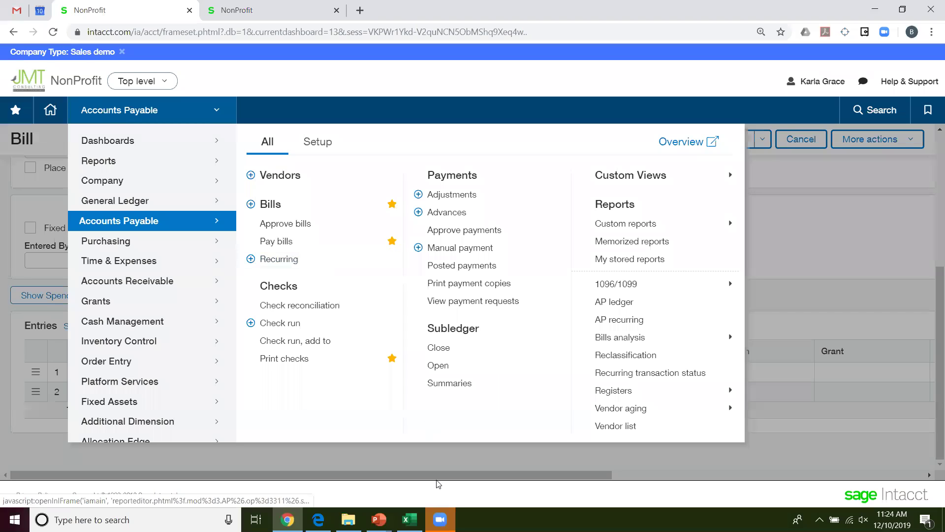
pyautogui.moveTo(379, 519)
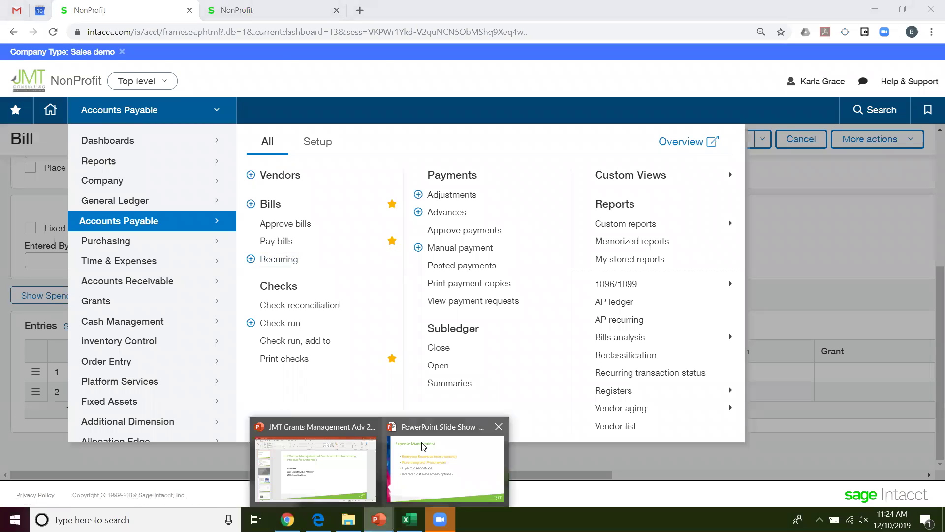
pyautogui.click(428, 448)
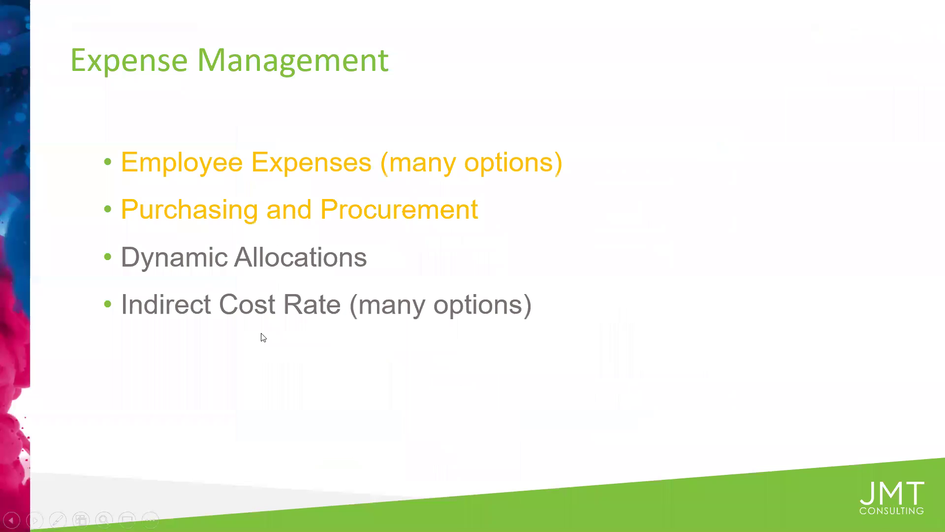
pyautogui.hotkey('alt', 'Tab')
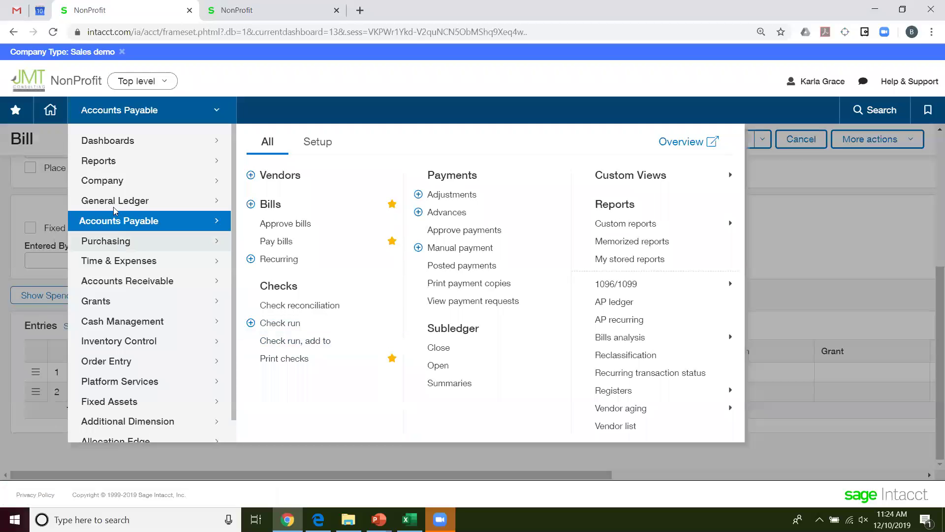
# Leave the unsaved bill for a new personal expense report and examine its entry columns through Billable
pyautogui.click(133, 265)
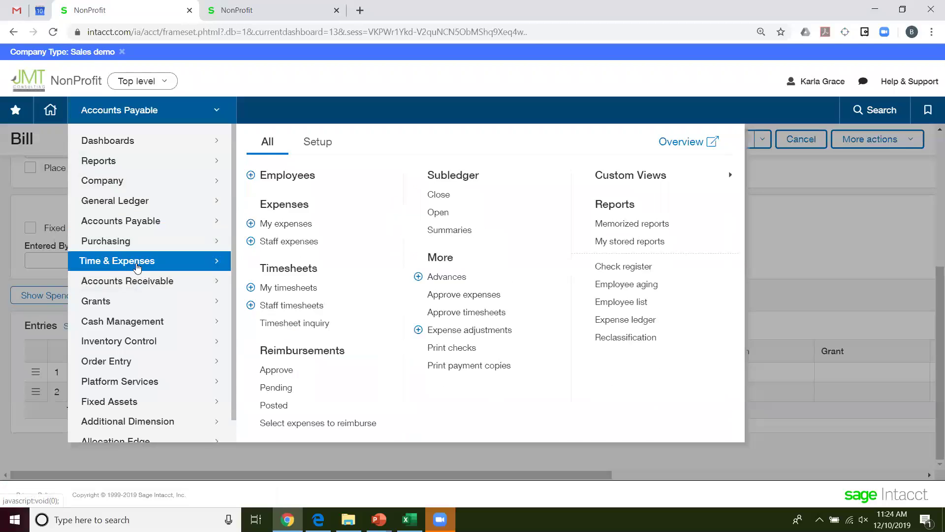
pyautogui.click(251, 224)
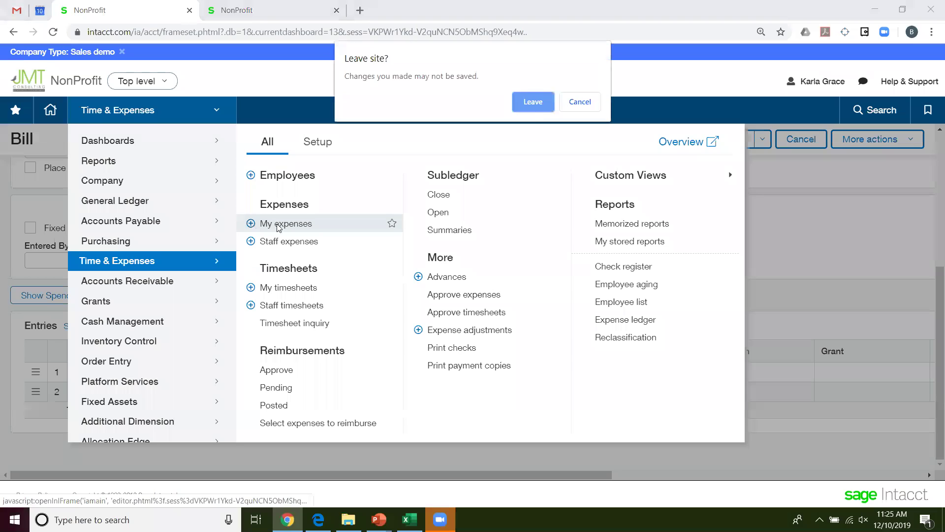
pyautogui.click(537, 106)
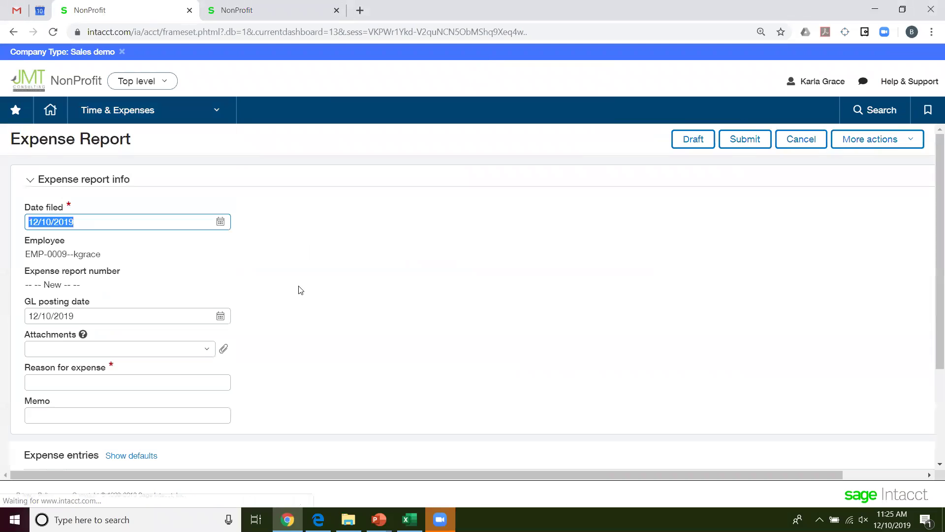
pyautogui.scroll(-2, 112, 366)
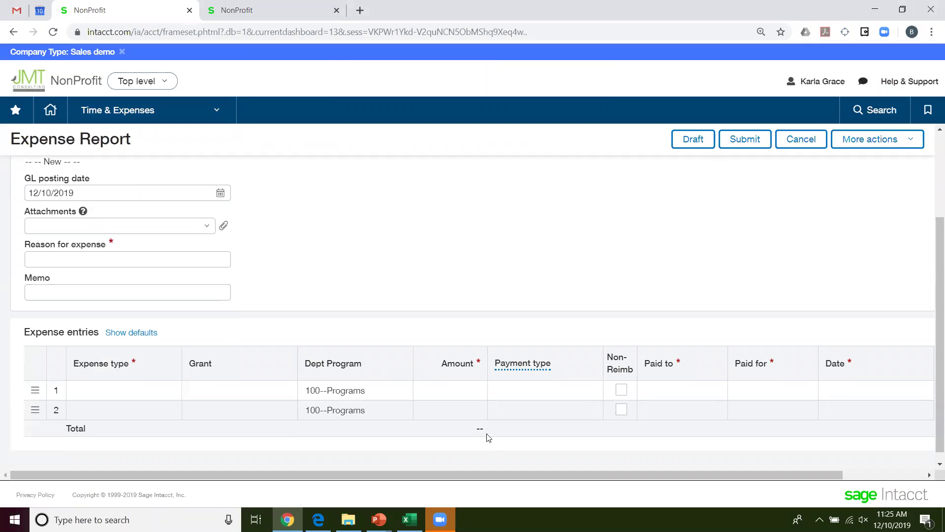
pyautogui.moveTo(484, 475); pyautogui.dragTo(565, 475)
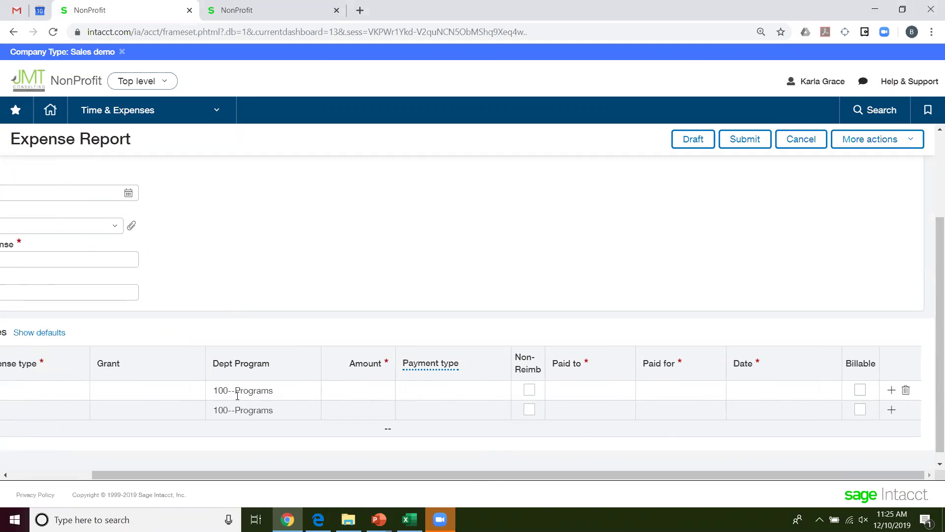
pyautogui.moveTo(311, 474); pyautogui.dragTo(155, 465)
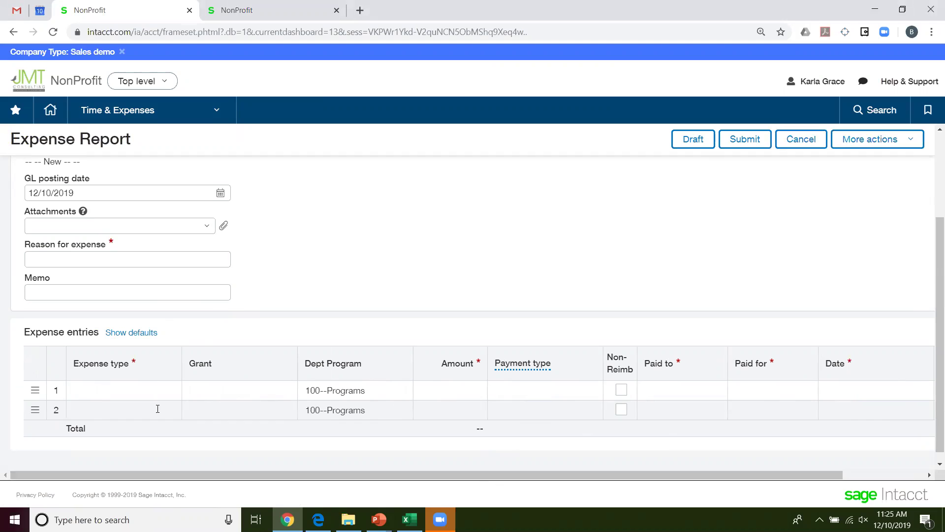
# Fill in expense entry line 1 with type Program Supplies, grant 403--ACAMS and amount 100.00
pyautogui.click(132, 388)
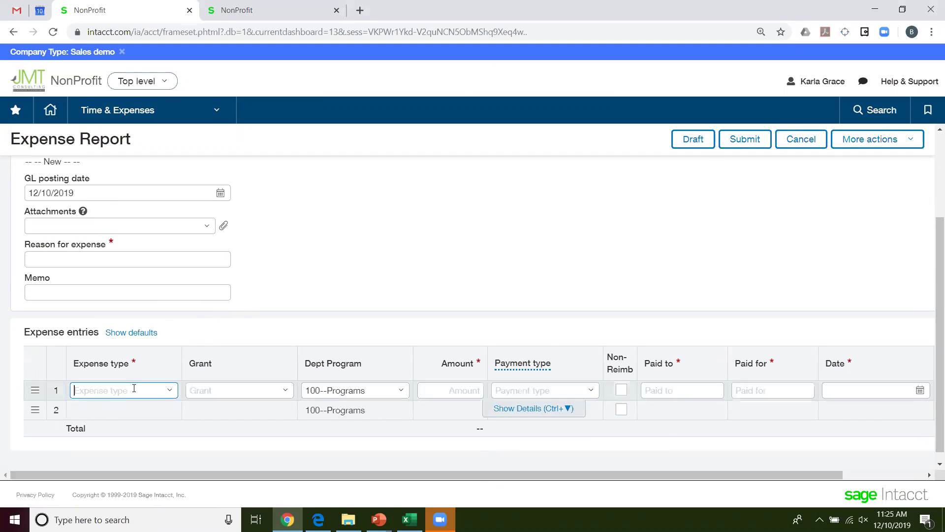
pyautogui.click(169, 391)
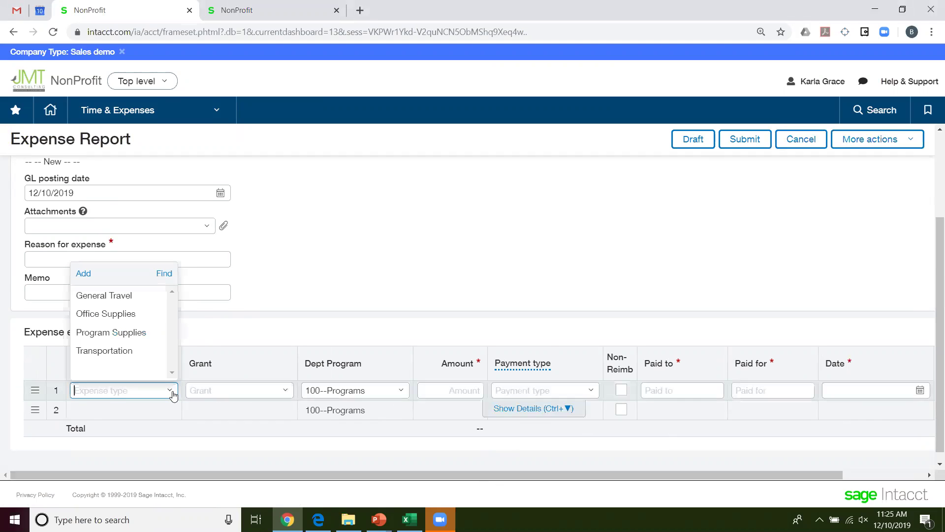
pyautogui.click(129, 335)
pyautogui.click(285, 390)
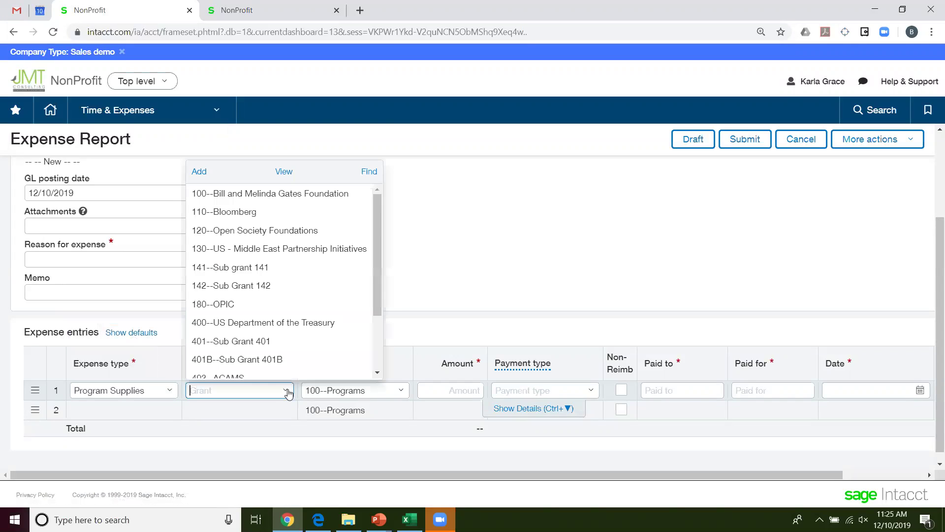
pyautogui.scroll(-2, 284, 295)
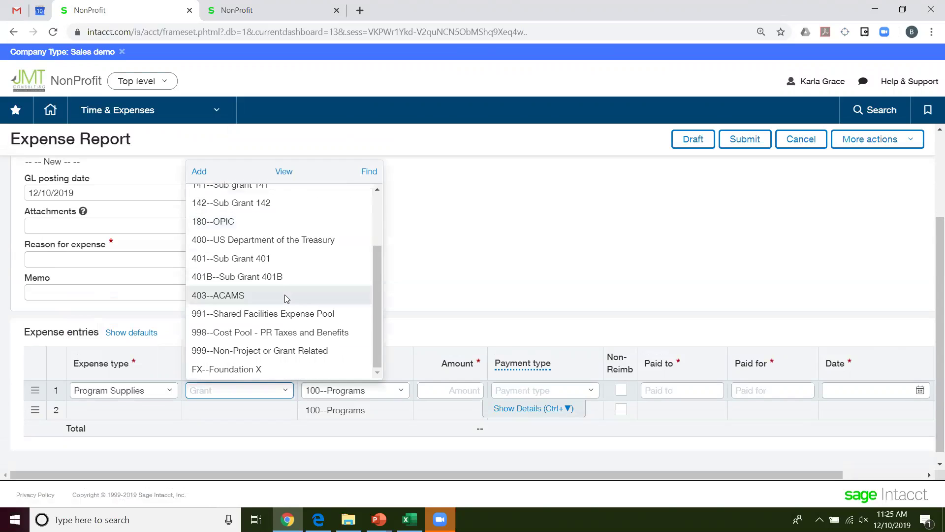
pyautogui.click(287, 297)
pyautogui.click(450, 389)
pyautogui.write('100.00')
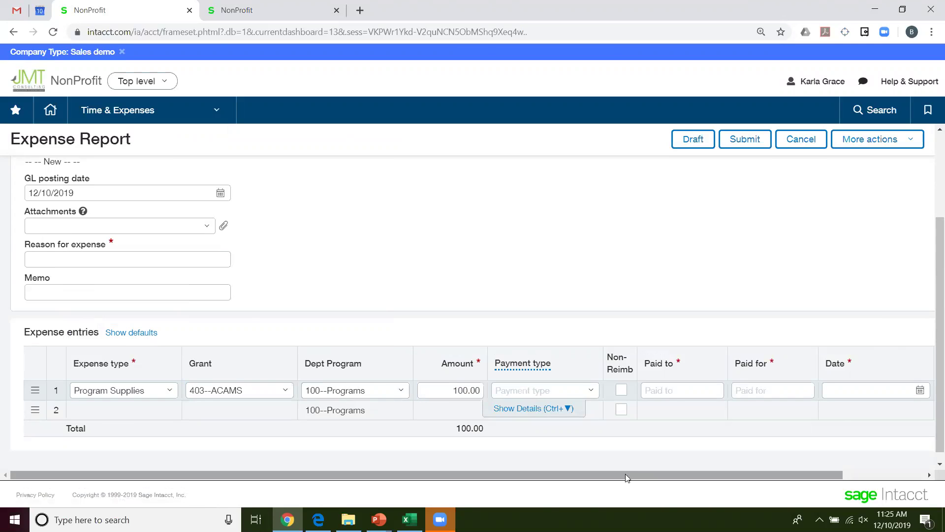
# Mark expense entry line 1 as billable and cancel the expense report without saving
pyautogui.moveTo(626, 474); pyautogui.dragTo(832, 464)
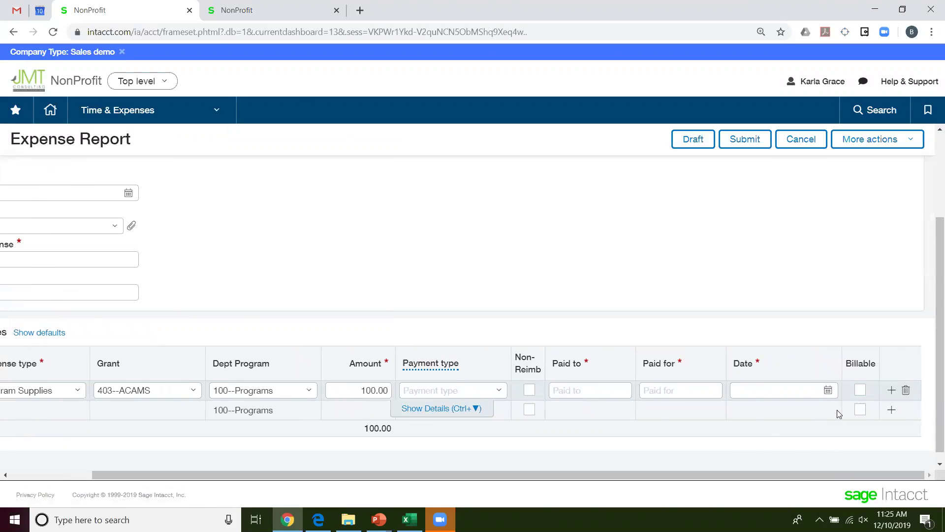
pyautogui.click(863, 391)
pyautogui.moveTo(745, 479); pyautogui.dragTo(694, 485)
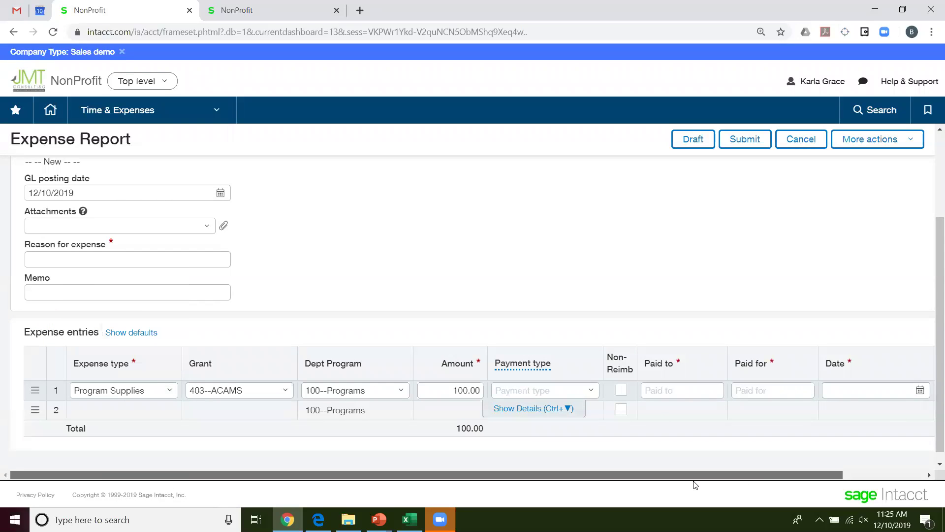
pyautogui.click(399, 246)
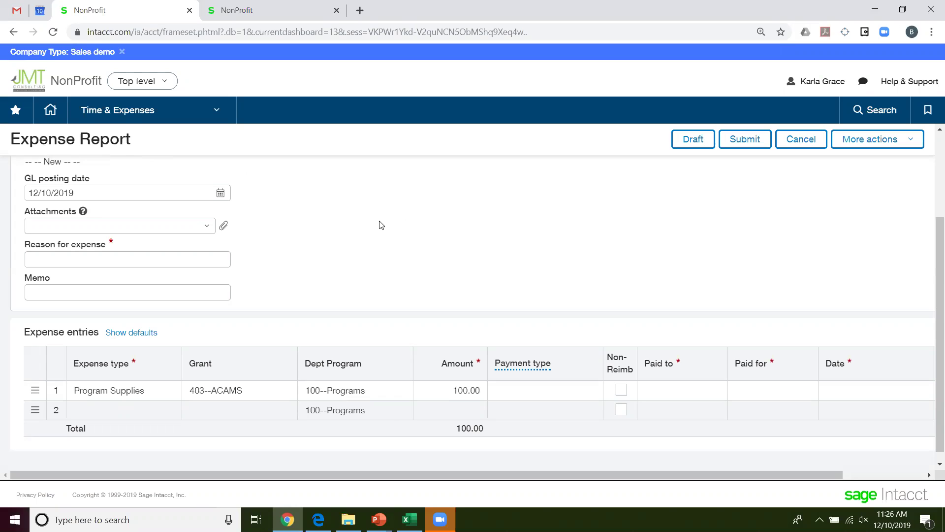
pyautogui.click(801, 143)
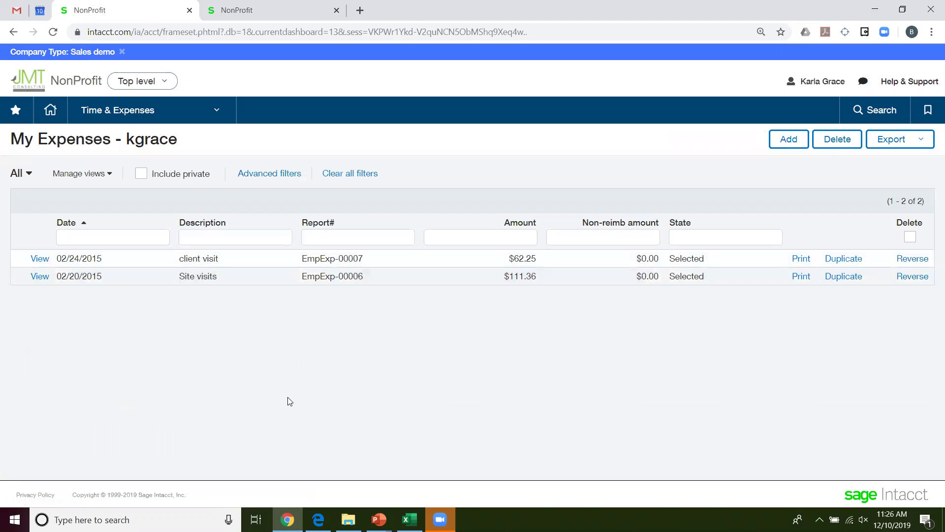
# Start a new purchase requisition in Purchasing and show its entry lines
pyautogui.hotkey('alt', 'Tab')
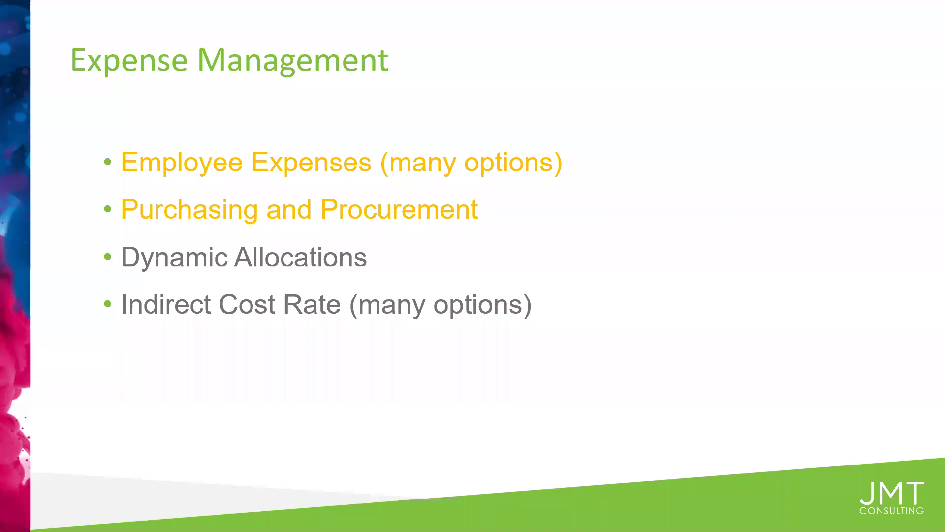
pyautogui.hotkey('alt', 'Tab')
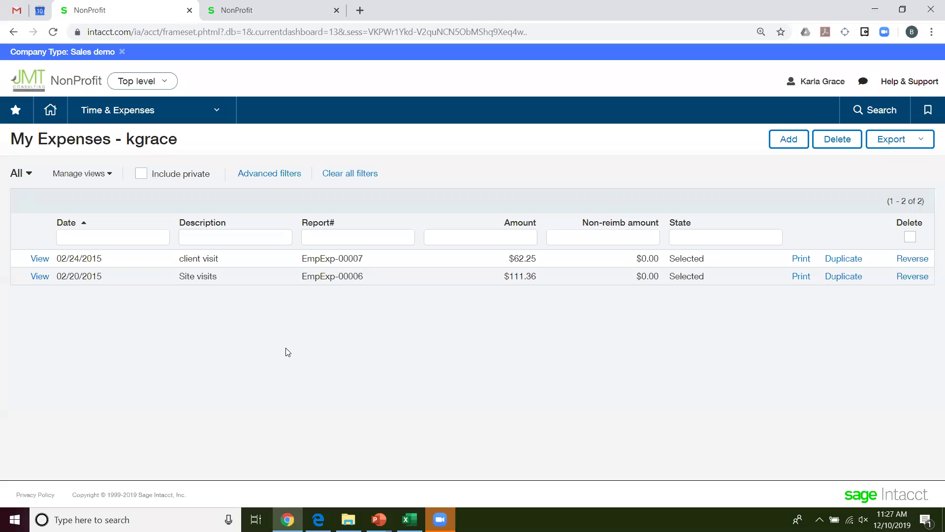
pyautogui.click(148, 110)
pyautogui.moveTo(148, 221)
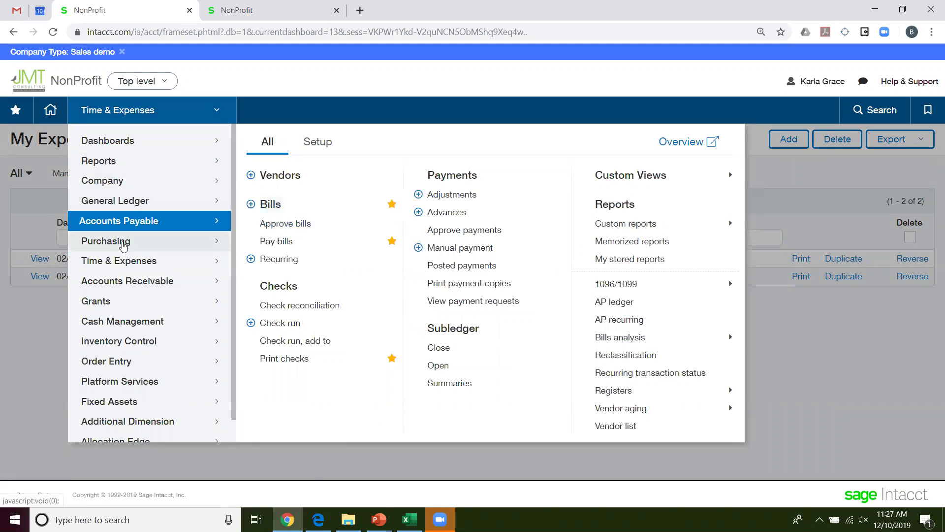
pyautogui.moveTo(109, 248)
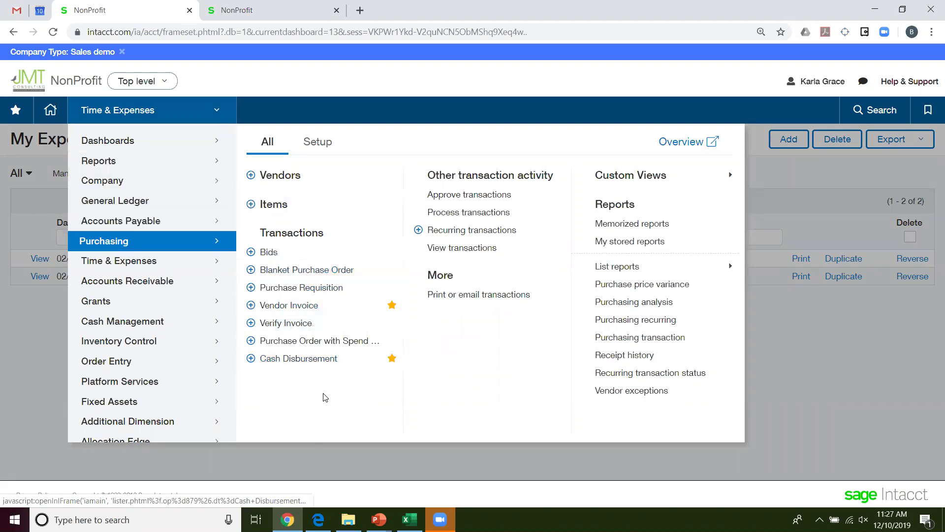
pyautogui.click(252, 291)
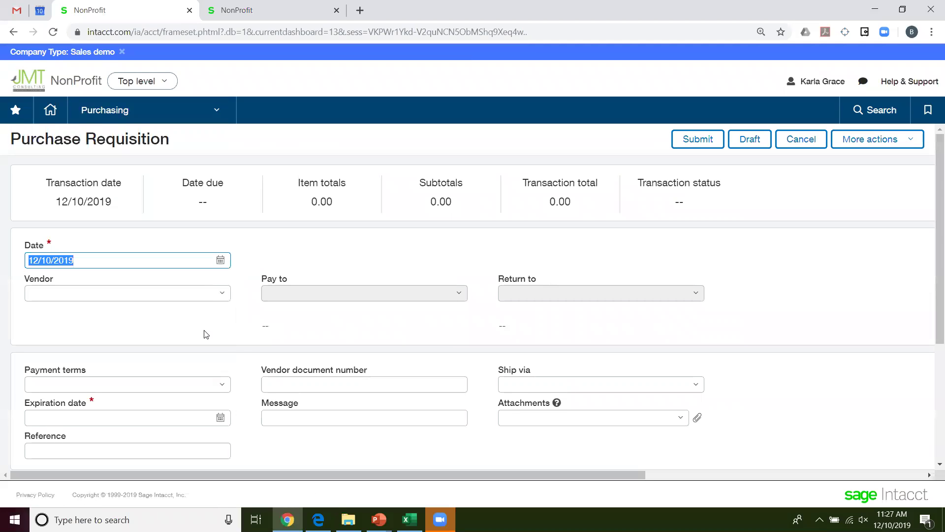
pyautogui.scroll(-4, 206, 334)
pyautogui.scroll(-1, 207, 350)
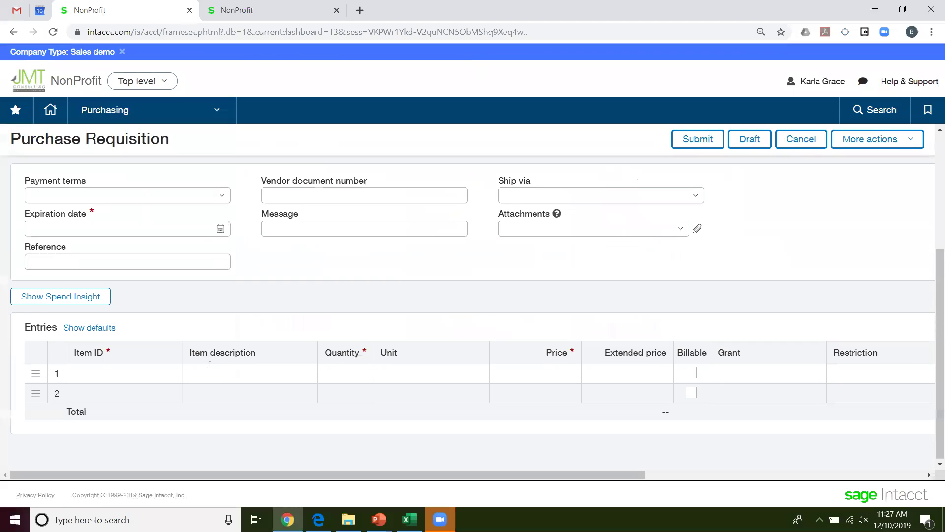
# Fill in requisition line 1 with item Kale, a price of 12 and grant 140--US AID
pyautogui.click(443, 371)
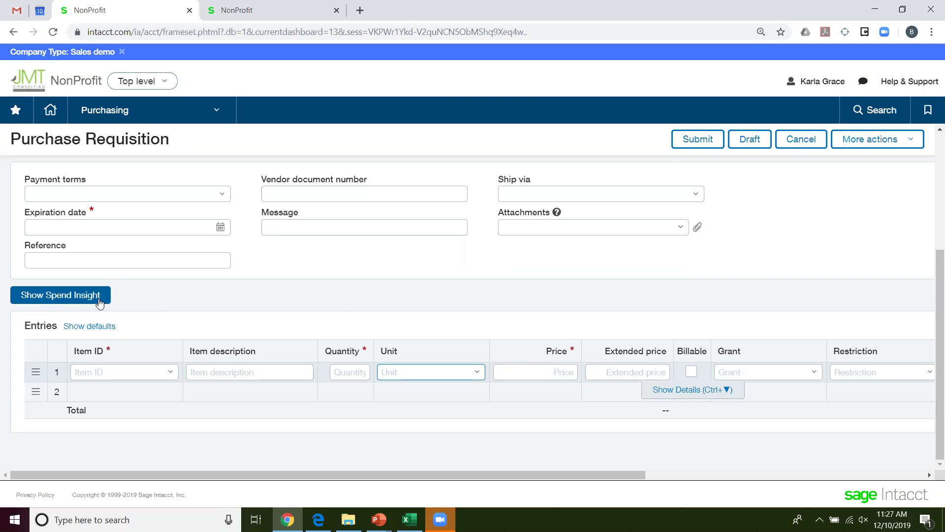
pyautogui.click(171, 373)
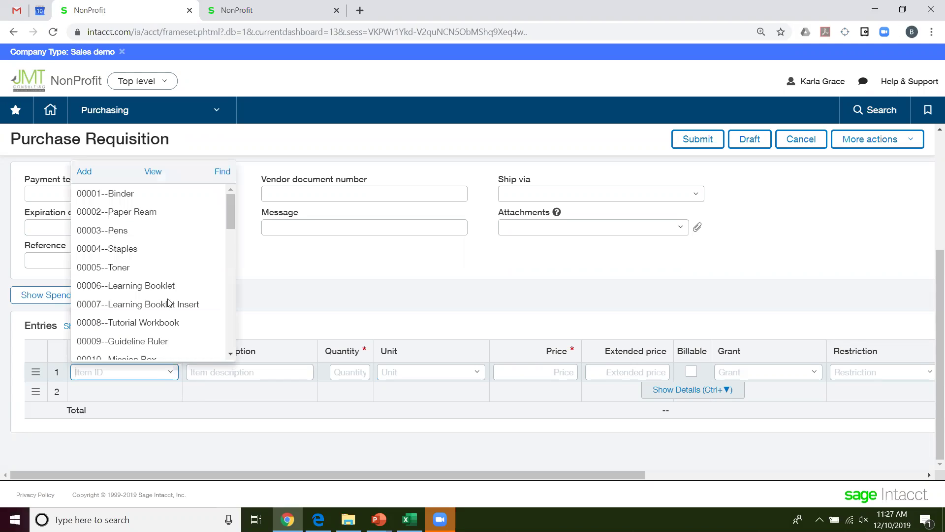
pyautogui.scroll(-5, 161, 304)
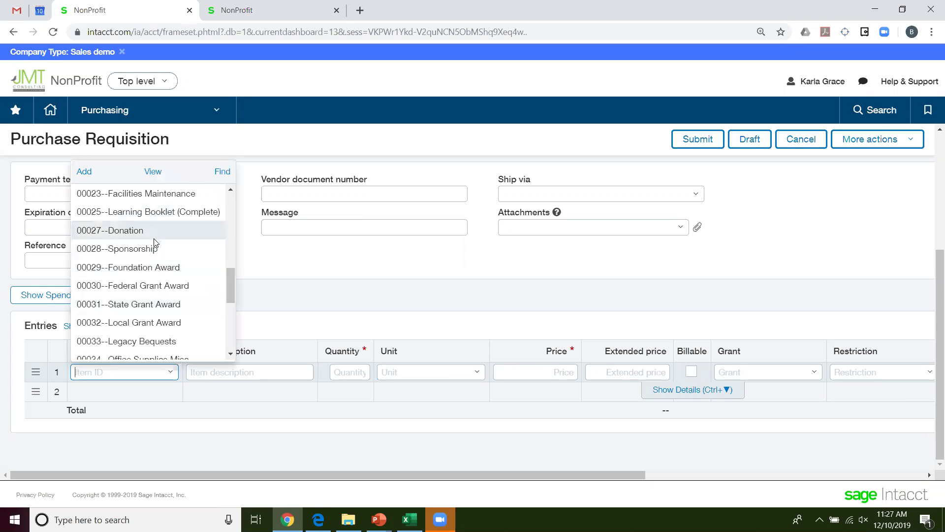
pyautogui.scroll(-5, 150, 299)
pyautogui.click(133, 315)
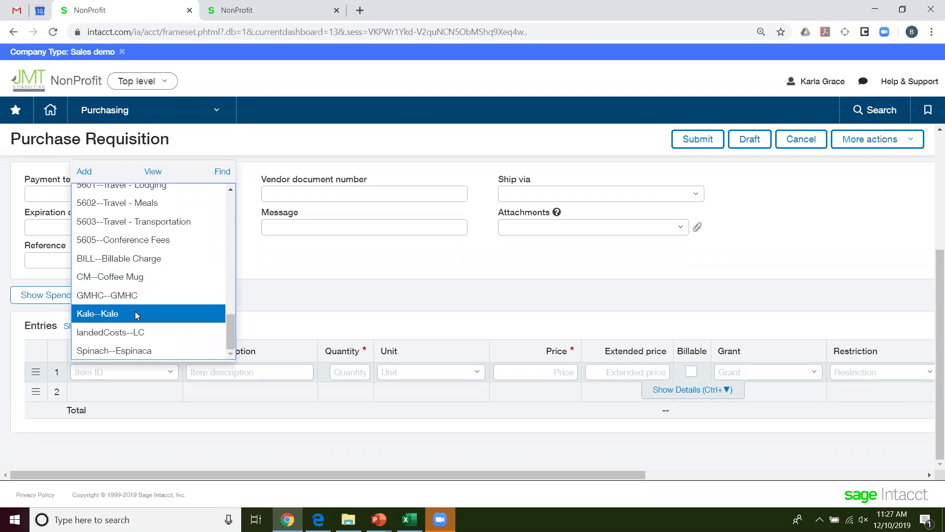
pyautogui.click(562, 373)
pyautogui.write('12')
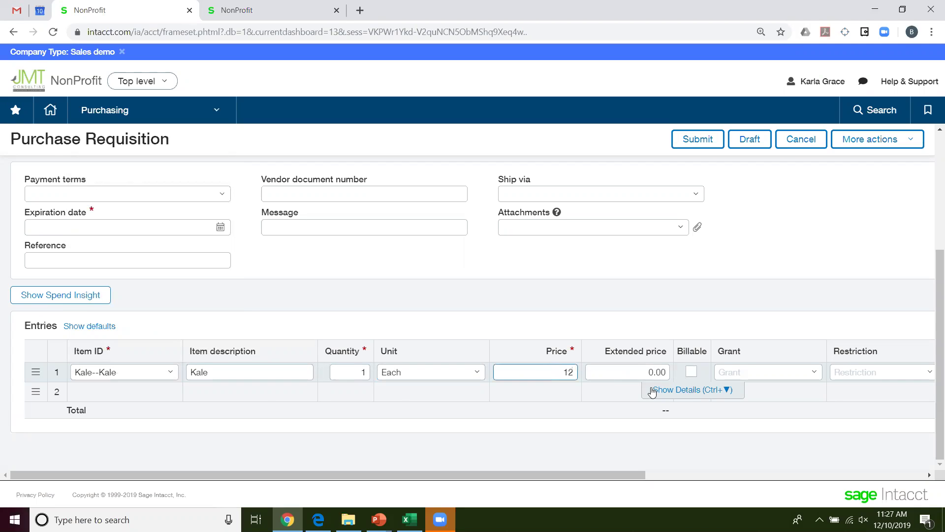
pyautogui.click(638, 370)
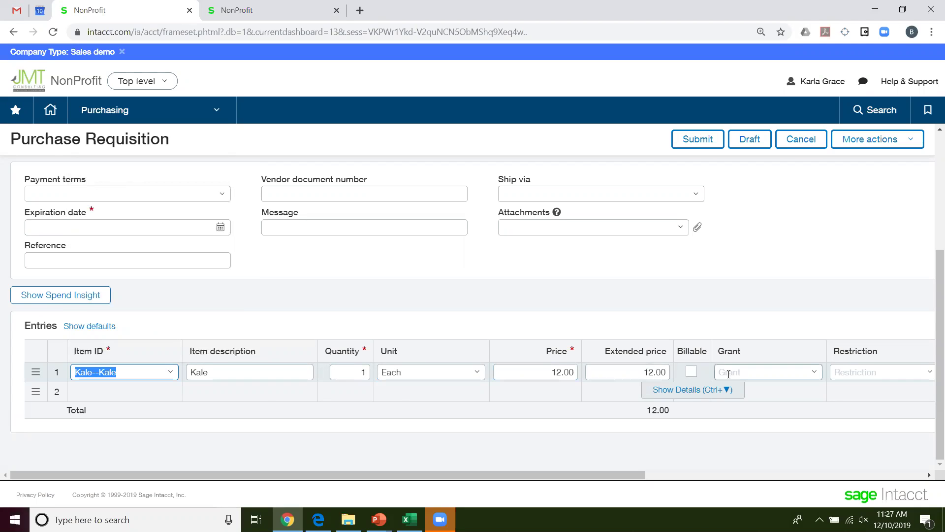
pyautogui.click(815, 377)
pyautogui.click(730, 267)
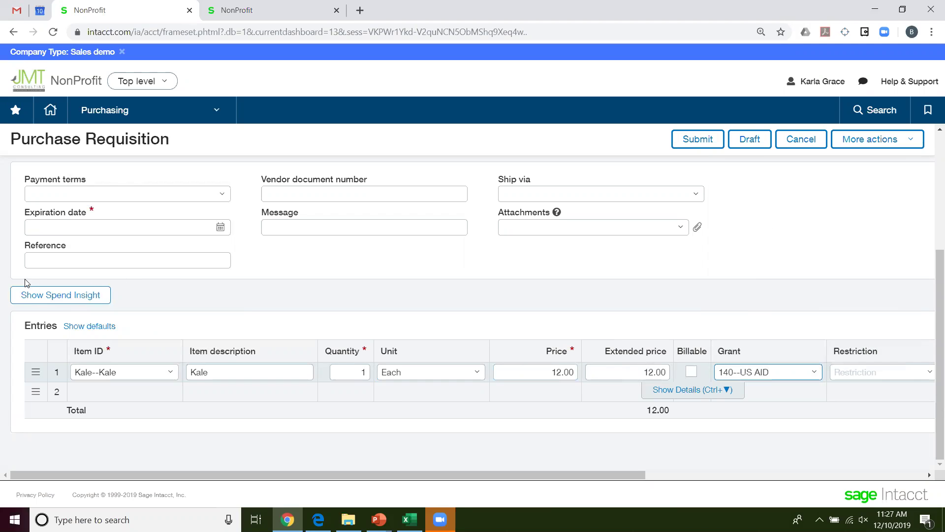
# Try to show the requisition's spend insight and set its expiration date to 12/10/2019
pyautogui.click(85, 299)
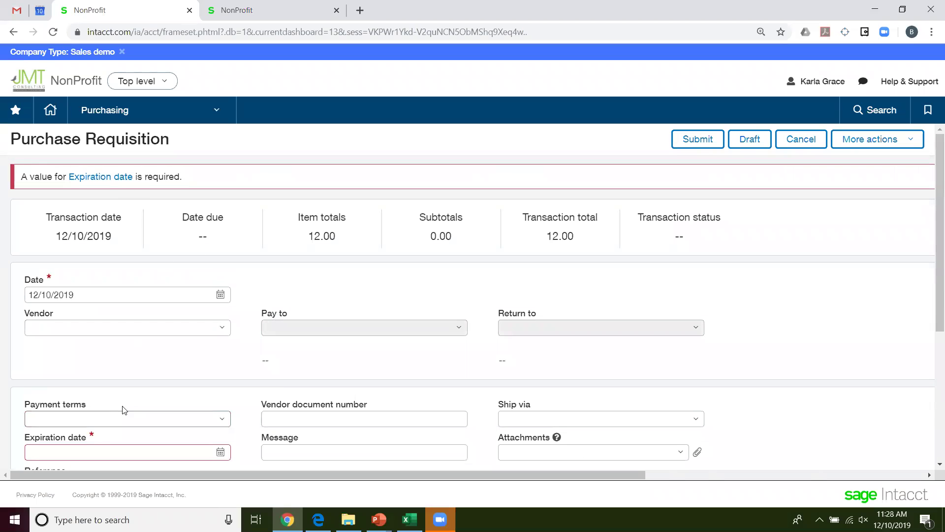
pyautogui.scroll(-3, 120, 412)
pyautogui.click(89, 330)
pyautogui.press('t')
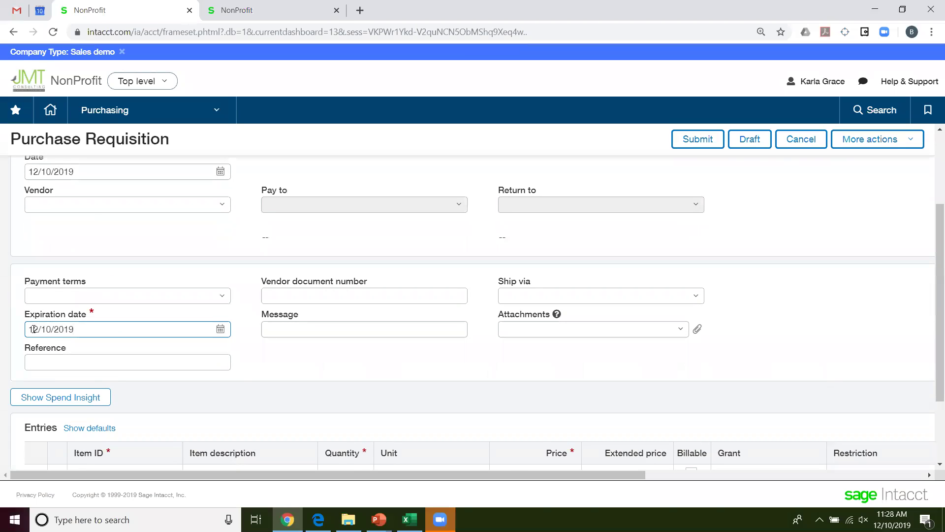
pyautogui.click(298, 363)
pyautogui.scroll(-2, 298, 363)
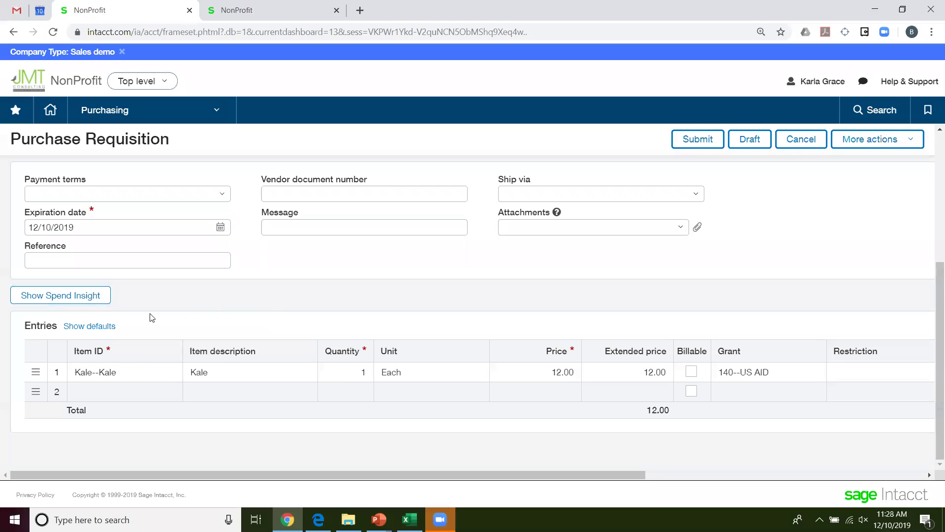
# Retry the spend insight and assign entity 100--Entity 100 and dept program 101--Program 101 to requisition line 1
pyautogui.click(84, 298)
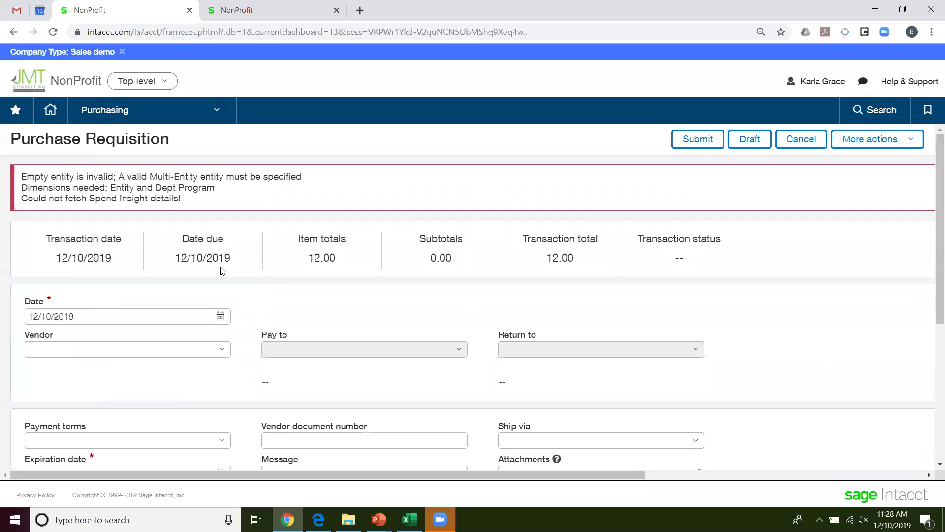
pyautogui.scroll(-5, 186, 345)
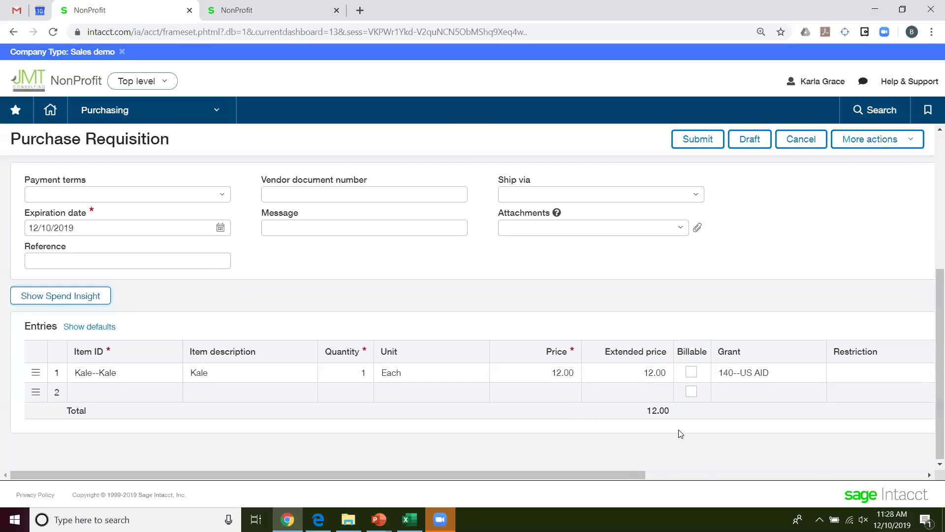
pyautogui.click(704, 475)
pyautogui.click(703, 375)
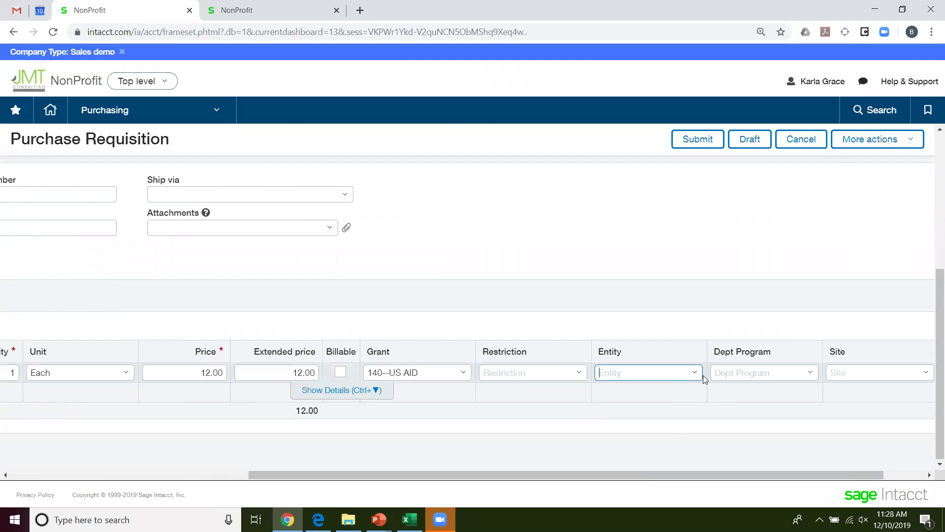
pyautogui.click(692, 375)
pyautogui.click(633, 193)
pyautogui.click(810, 373)
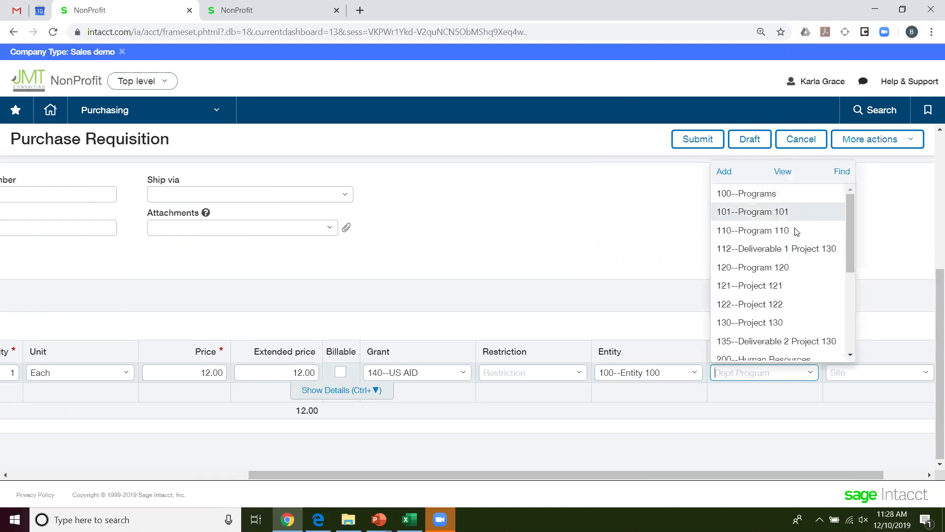
pyautogui.click(781, 212)
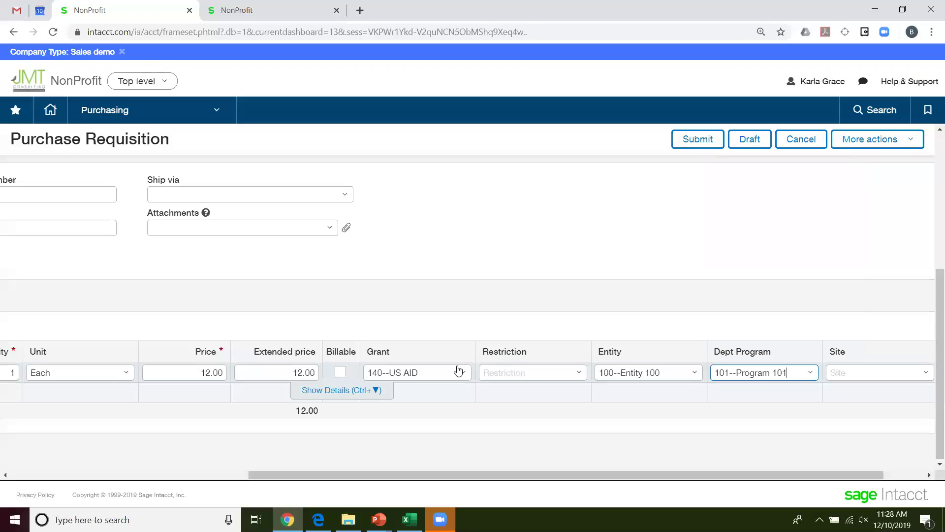
pyautogui.moveTo(543, 474); pyautogui.dragTo(255, 469)
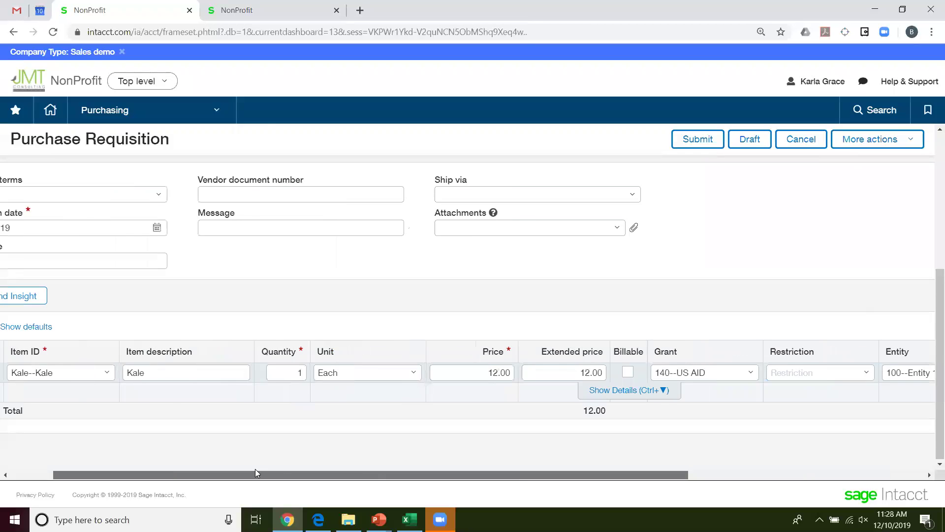
# Show the requisition's spend insight, examine the budget, actual, committed and available funds for the US AID grant, and close it
pyautogui.click(82, 298)
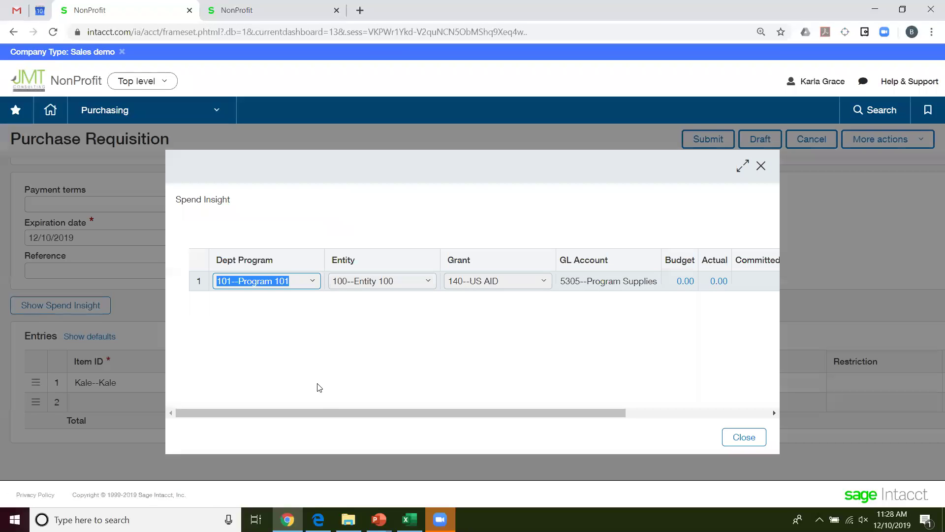
pyautogui.moveTo(297, 411)
pyautogui.mouseDown()
pyautogui.moveTo(327, 415)
pyautogui.moveTo(297, 411)
pyautogui.mouseUp()
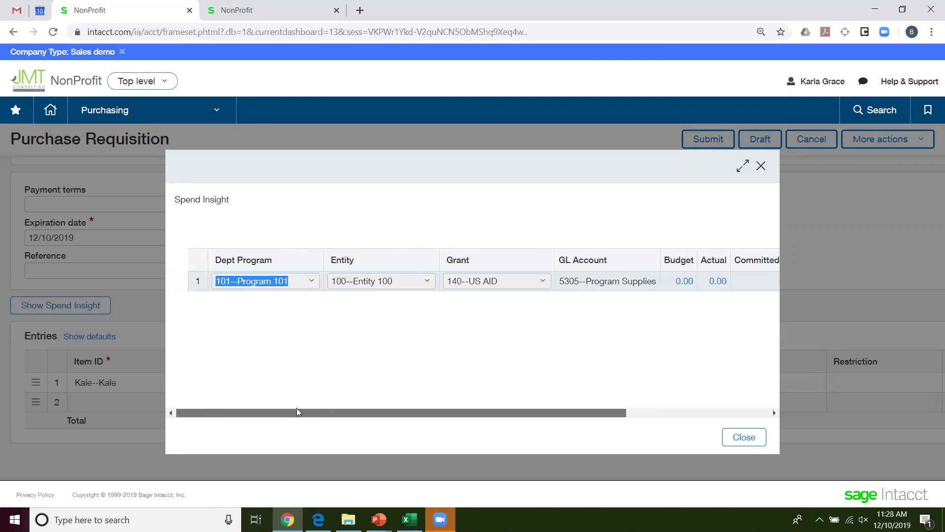
pyautogui.moveTo(509, 414); pyautogui.dragTo(732, 415)
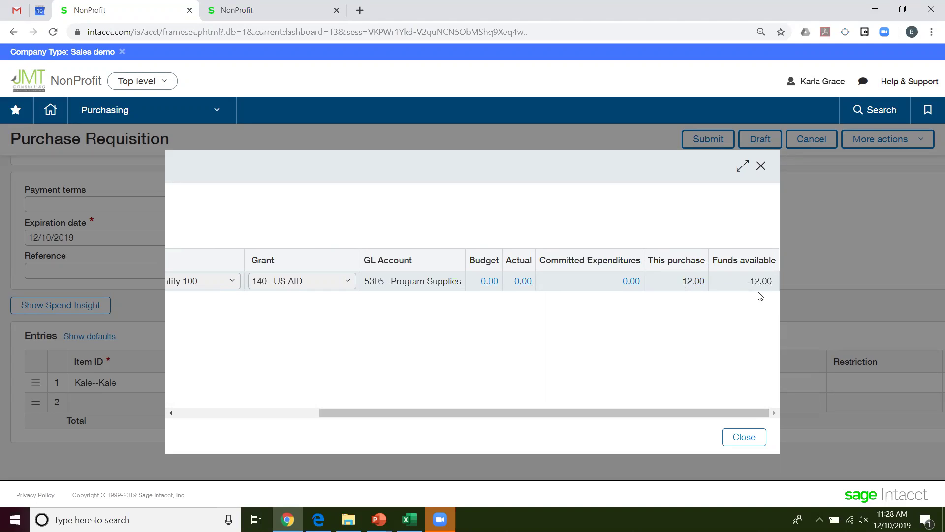
pyautogui.hscroll(-1, 697, 411)
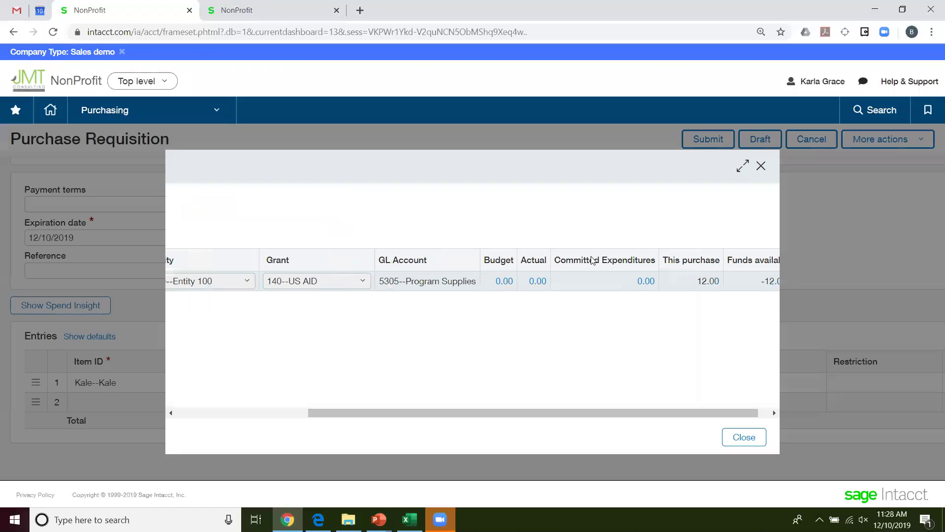
pyautogui.moveTo(477, 418); pyautogui.dragTo(306, 416)
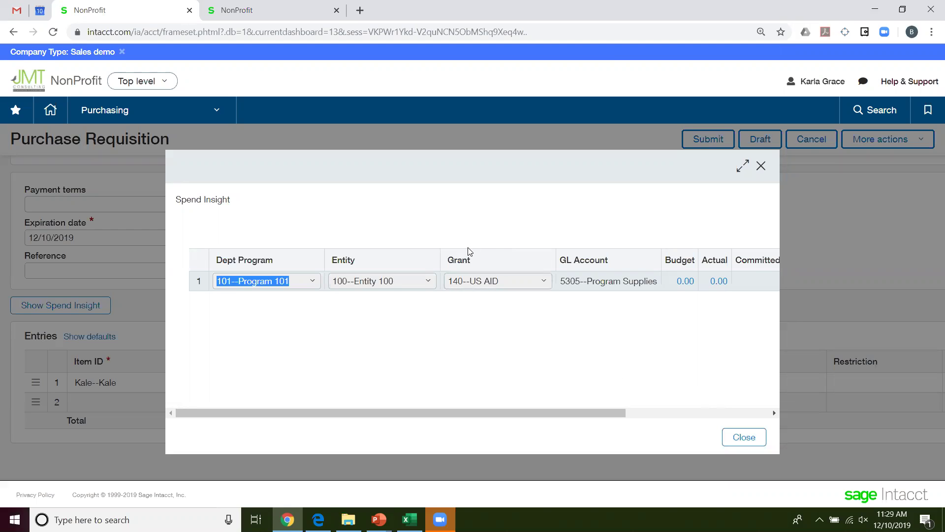
pyautogui.click(745, 438)
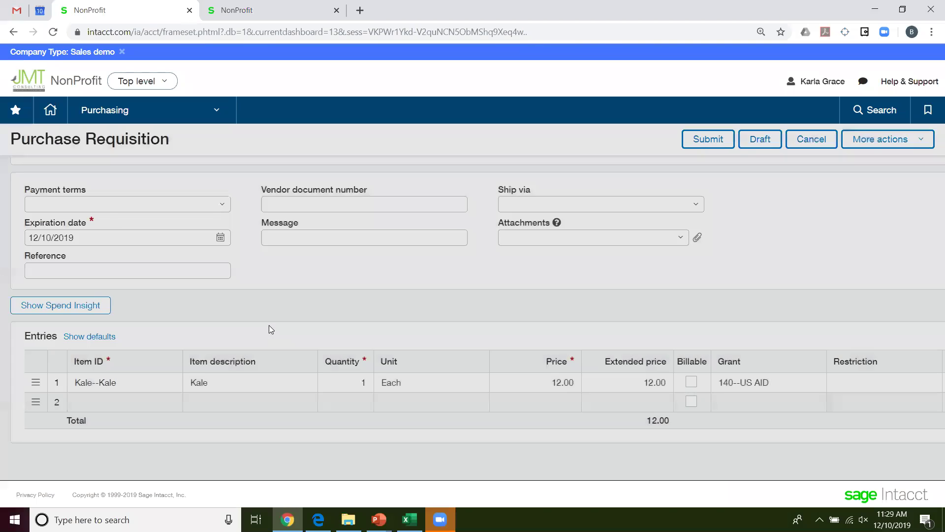
# Cancel the purchase requisition without submitting it and open the bills in Accounts Payable
pyautogui.scroll(4, 745, 257)
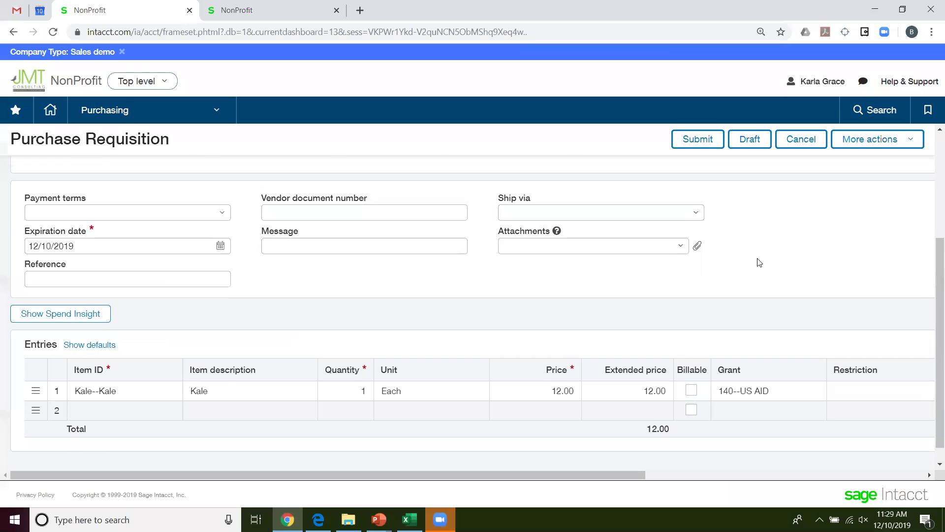
pyautogui.click(788, 143)
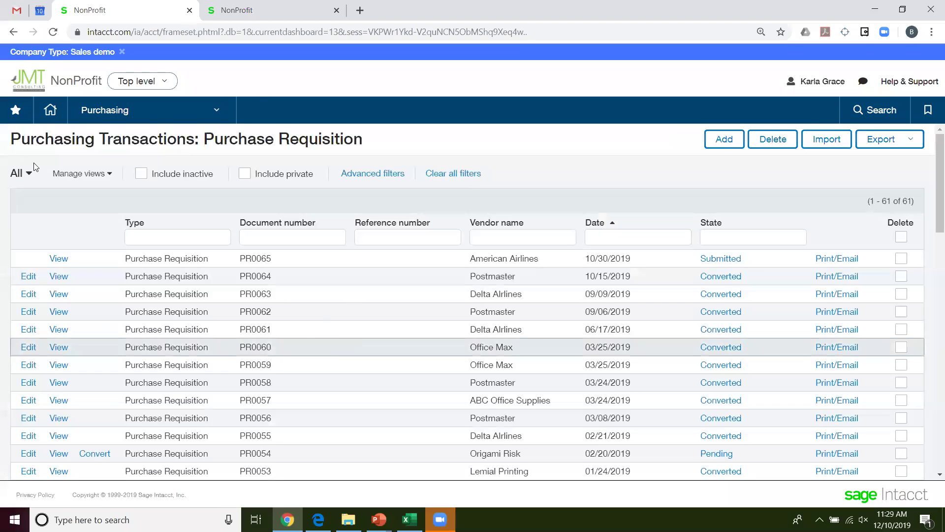
pyautogui.click(115, 113)
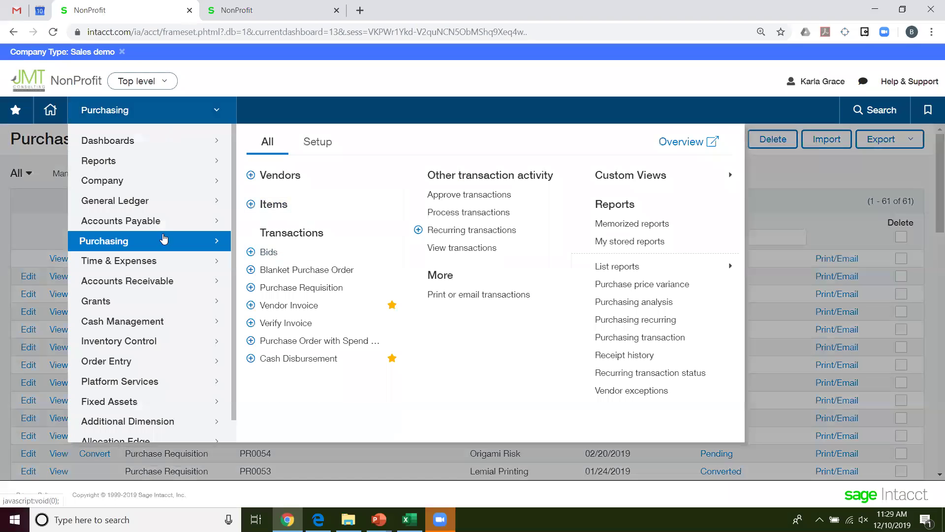
pyautogui.moveTo(197, 220)
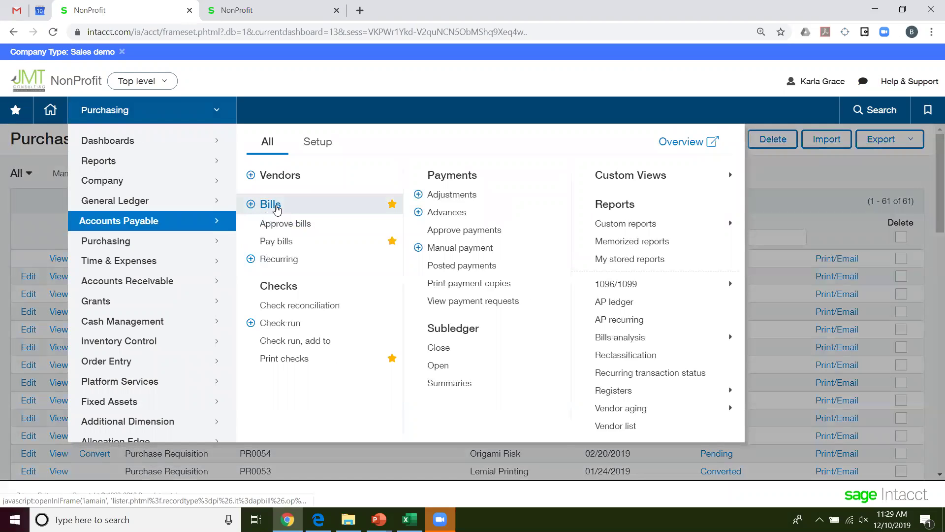
pyautogui.click(275, 209)
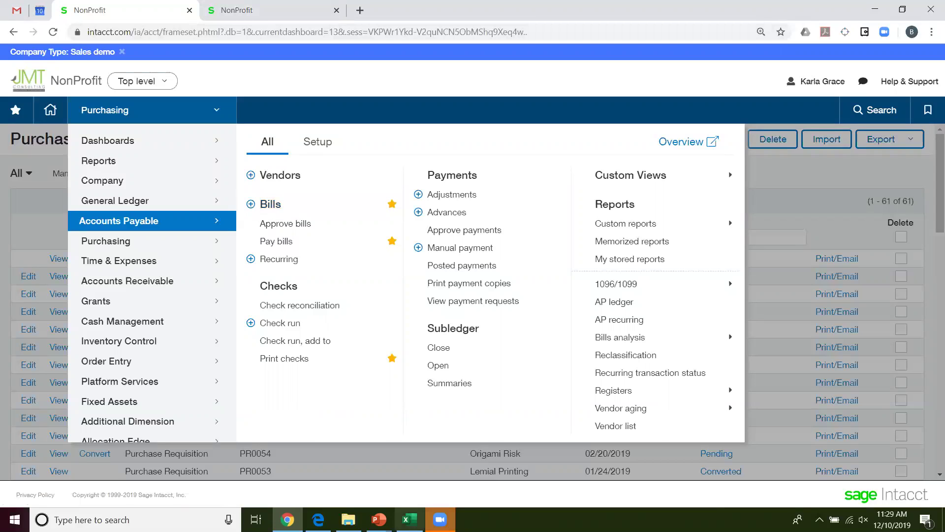
# Switch to the PowerPoint slide show and advance from the Expense Management slide to Employee Expenses
pyautogui.click(379, 519)
pyautogui.click(437, 460)
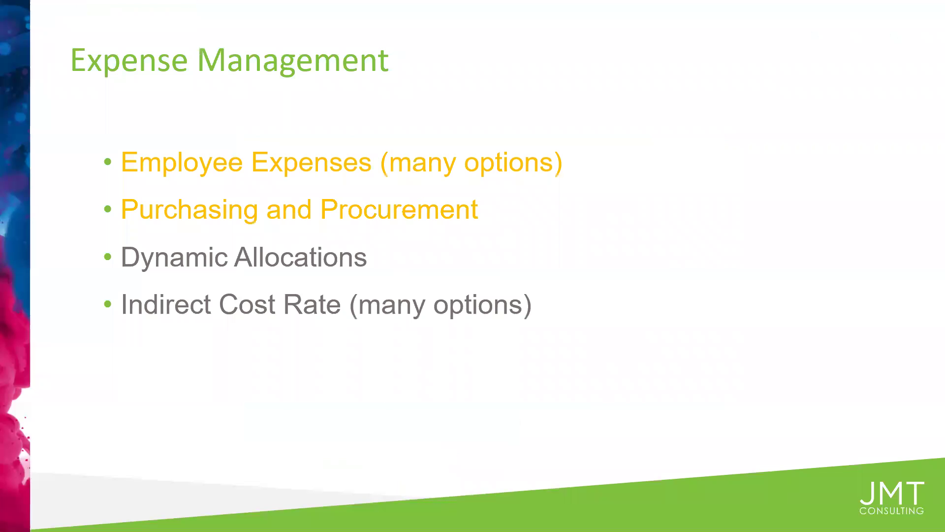
pyautogui.click(277, 393)
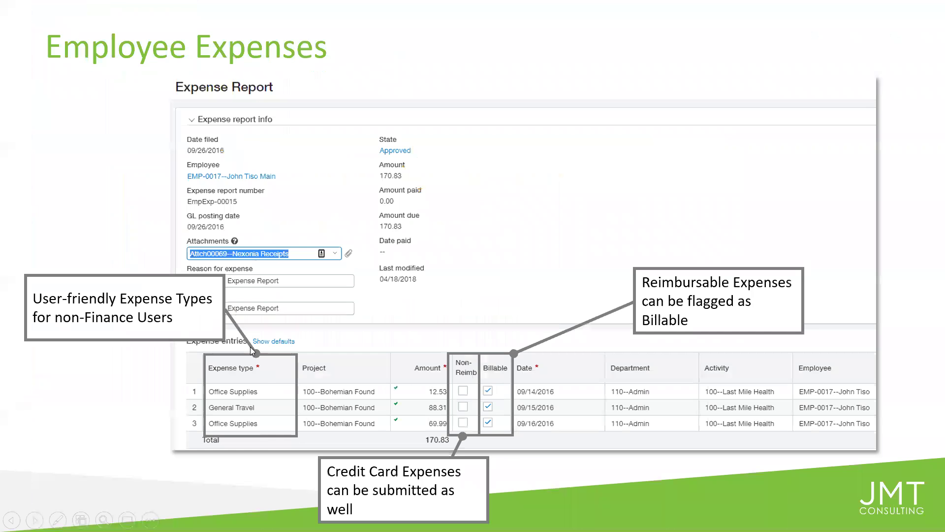
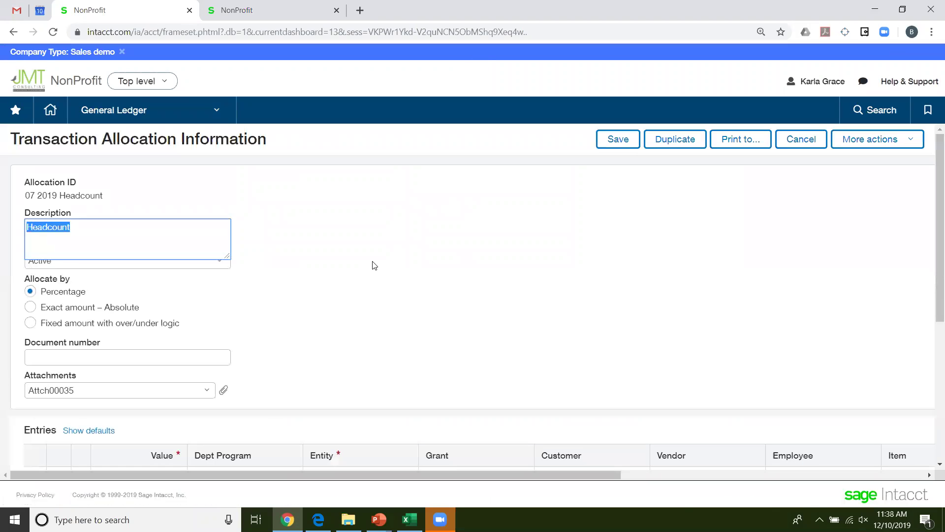
# Examine the percentage split across dept programs, entities and grants in the 07 2019 Headcount transaction allocation
pyautogui.scroll(-3, 308, 334)
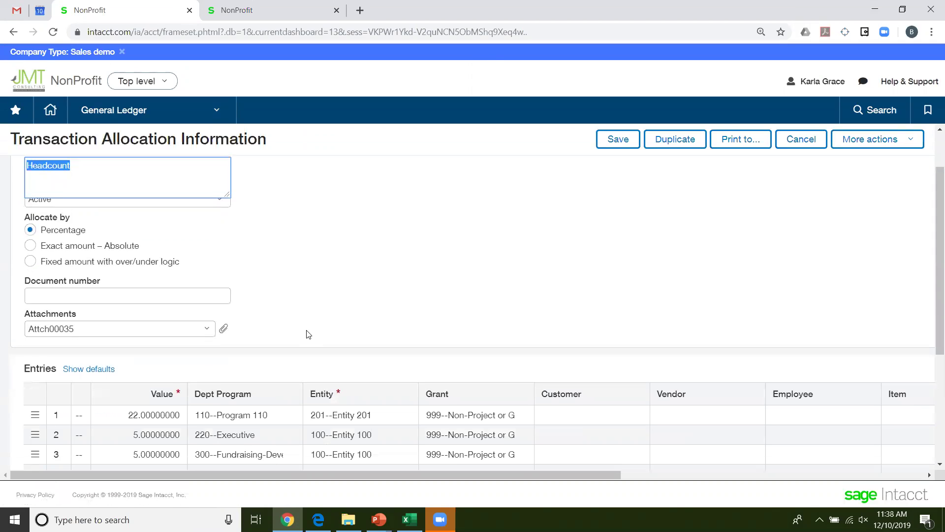
pyautogui.scroll(-2, 308, 335)
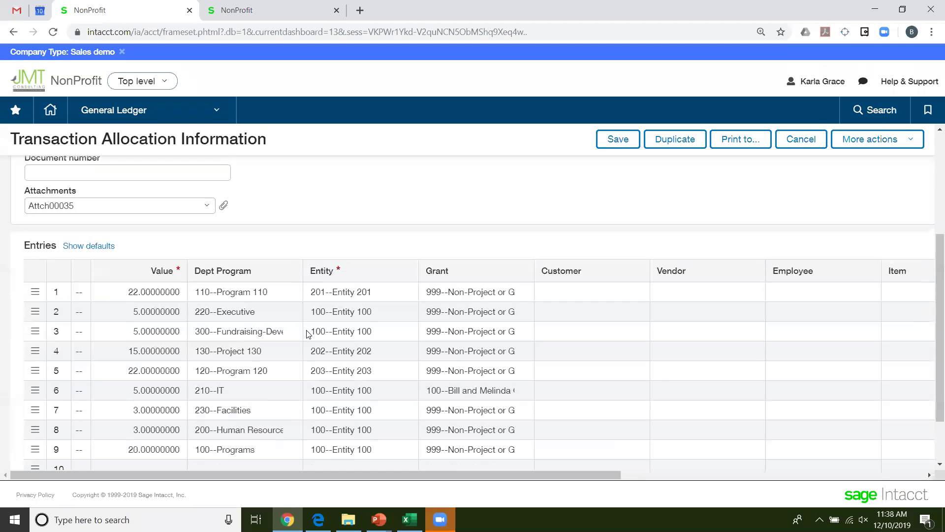
pyautogui.scroll(-2, 150, 286)
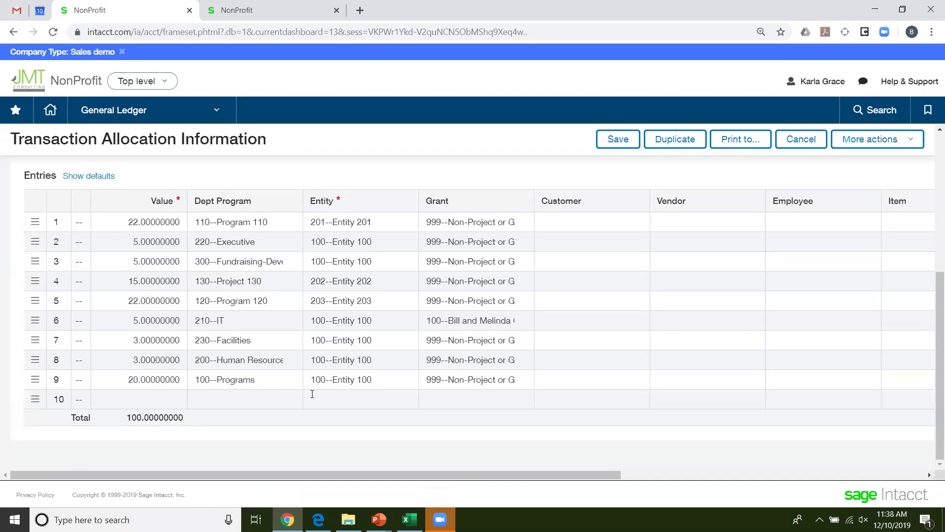
pyautogui.scroll(1, 312, 394)
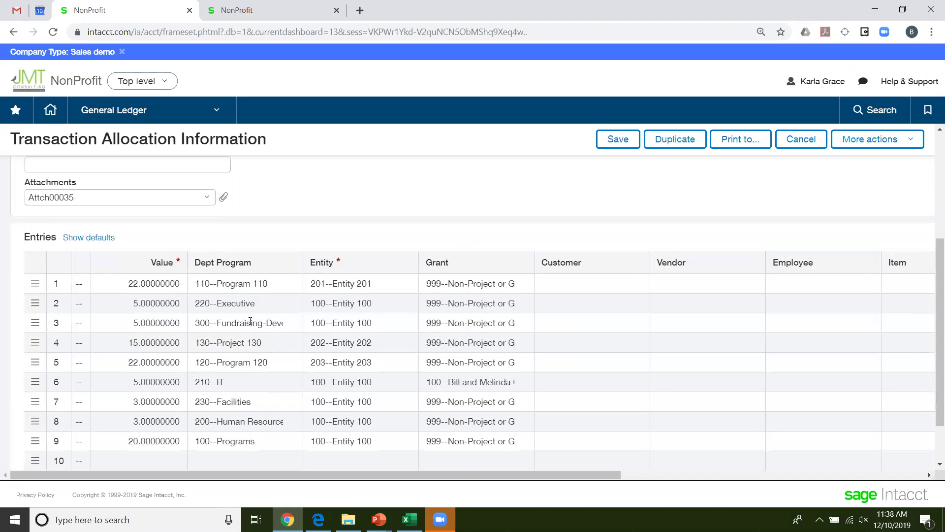
pyautogui.scroll(3, 230, 314)
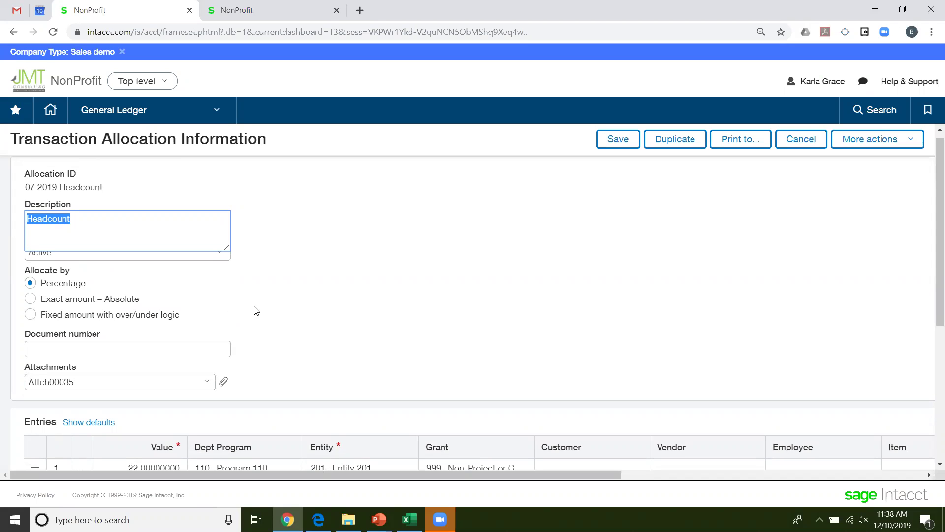
# Start a new Accounts Payable bill in the second browser session and show its entry lines
pyautogui.click(256, 9)
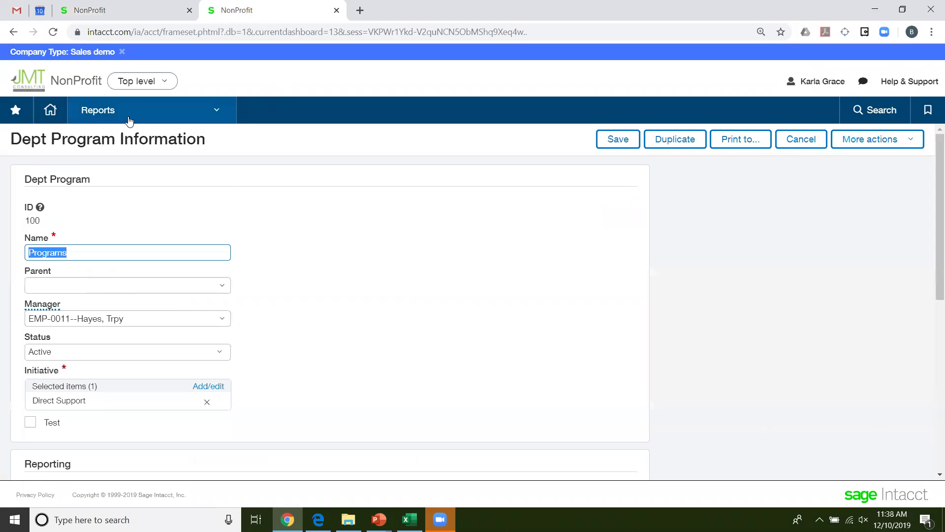
pyautogui.click(92, 114)
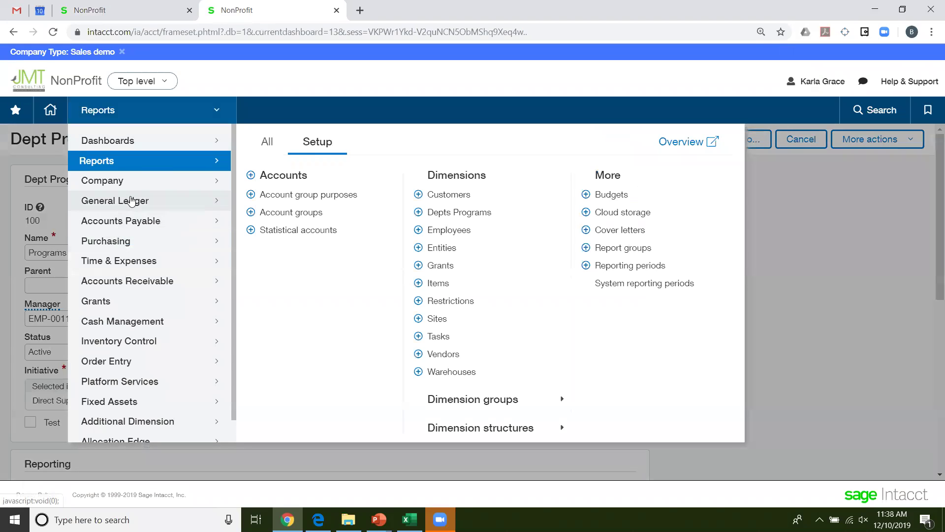
pyautogui.click(133, 220)
pyautogui.click(250, 205)
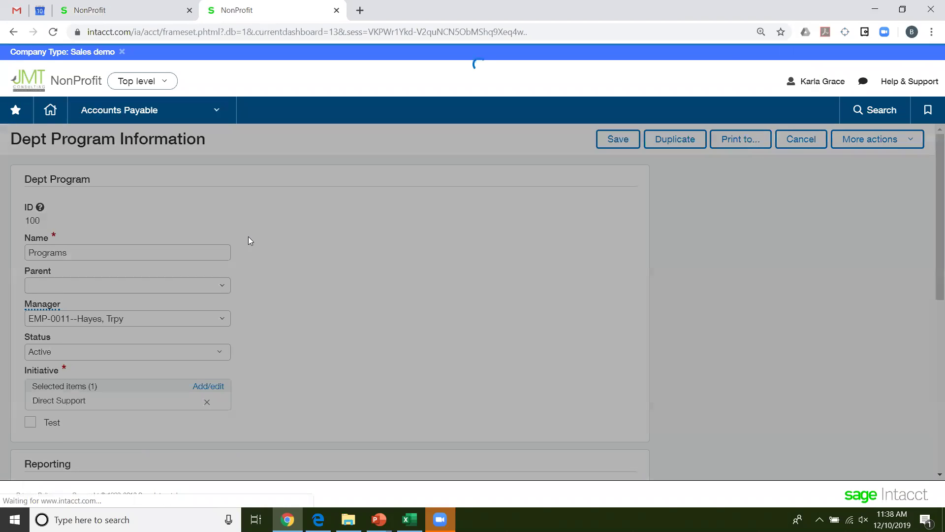
pyautogui.scroll(-5, 261, 367)
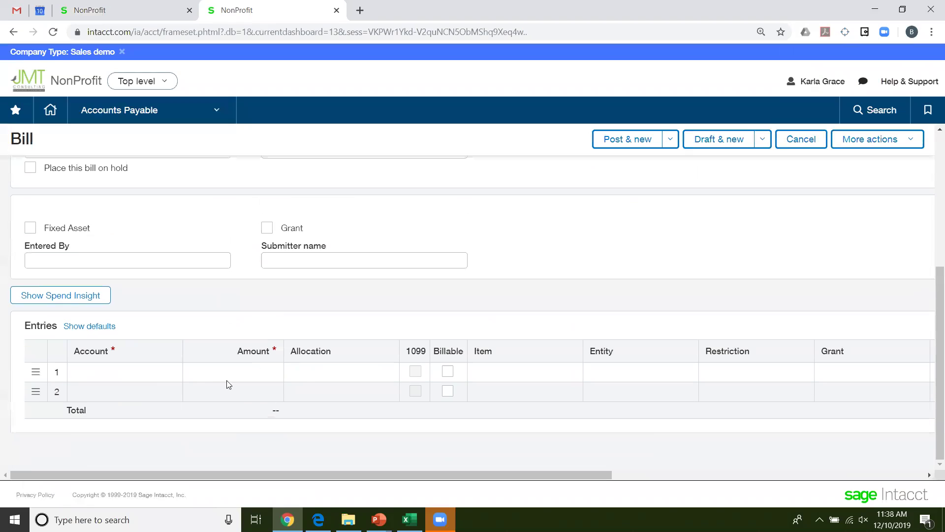
# Set bill entry line 1 to account 5502--Utilities with the Headcount allocation
pyautogui.click(143, 374)
pyautogui.click(170, 371)
pyautogui.scroll(-10, 150, 315)
pyautogui.click(144, 317)
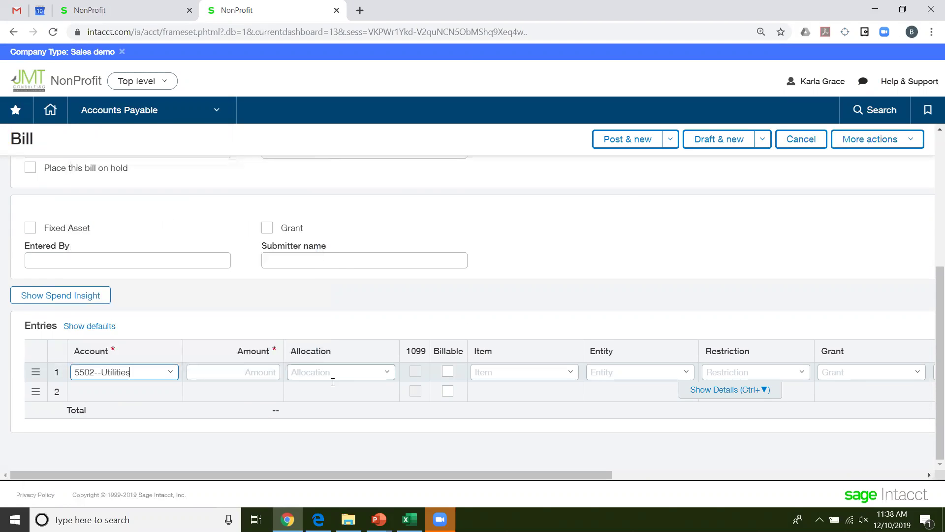
pyautogui.click(385, 374)
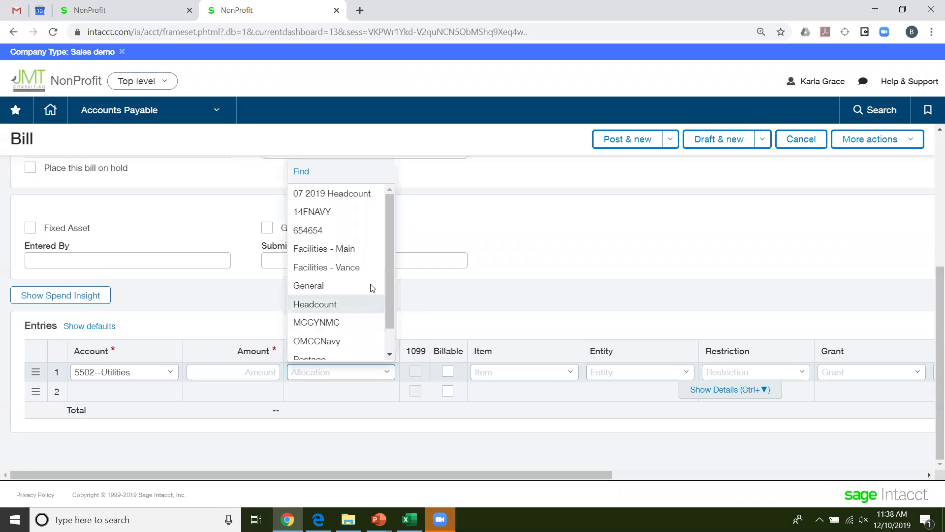
pyautogui.click(315, 304)
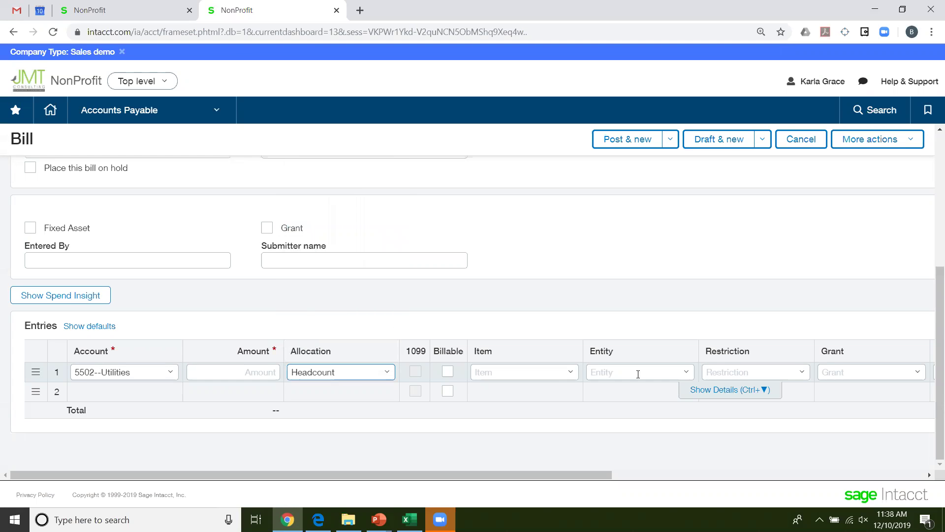
# Set the amount of bill entry line 1 to 100.00 and show the line's allocation splits
pyautogui.click(251, 374)
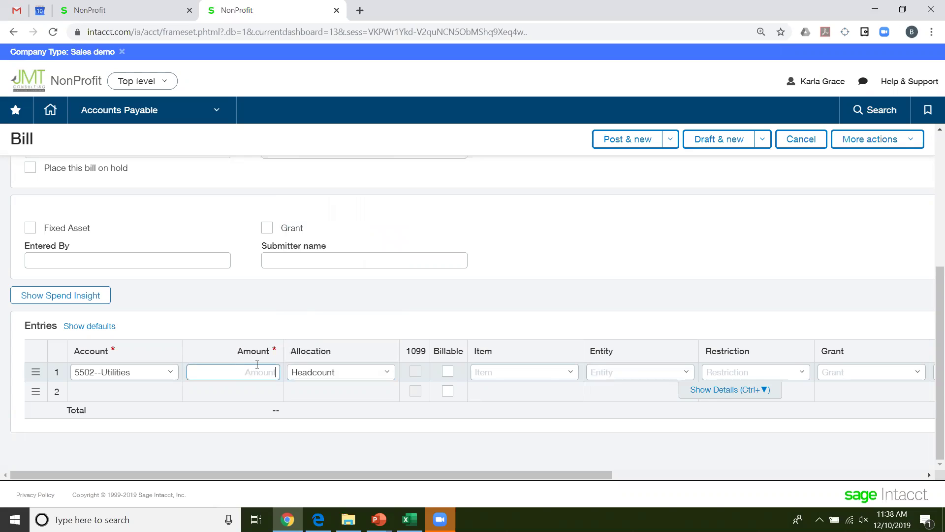
pyautogui.write('100.00')
pyautogui.press('Tab')
pyautogui.press('Tab')
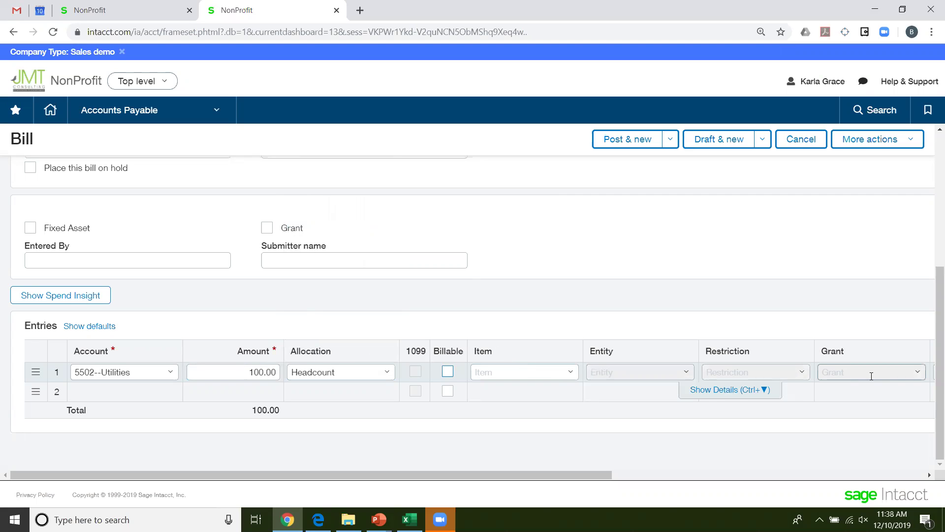
pyautogui.click(718, 392)
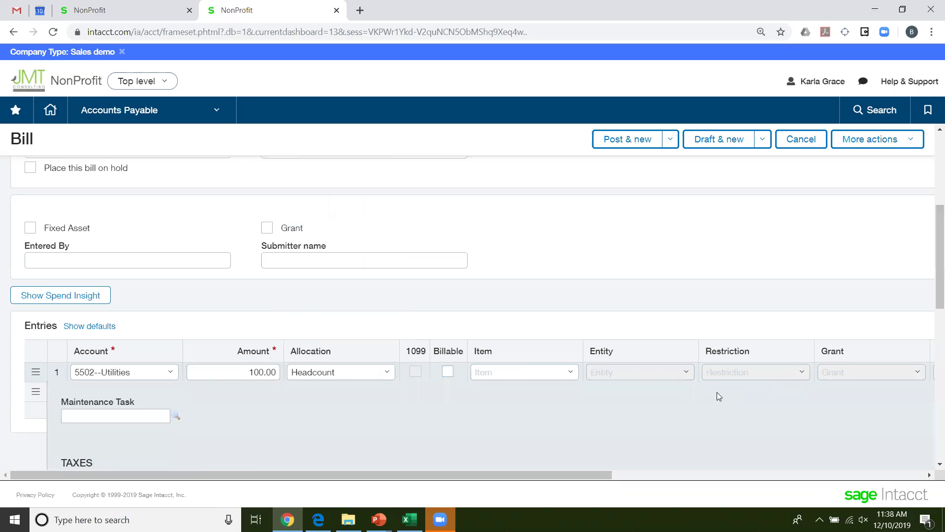
pyautogui.scroll(-5, 296, 351)
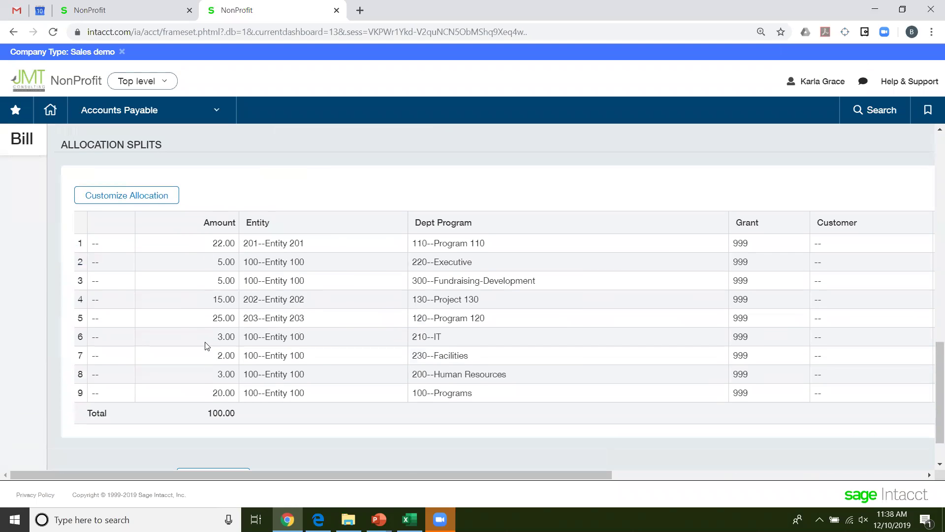
# In the first browser session, close the 07 2019 Headcount allocation and open the General Ledger list of account allocation definitions
pyautogui.click(136, 16)
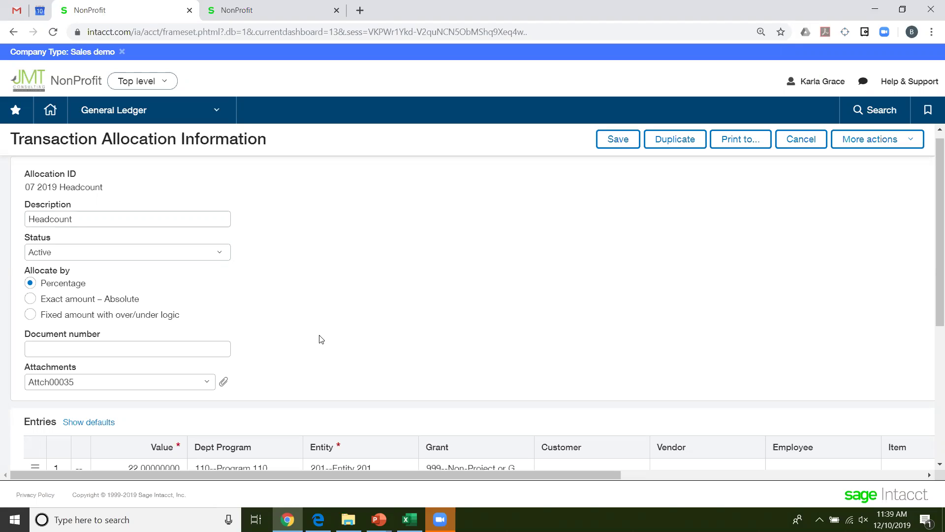
pyautogui.click(810, 140)
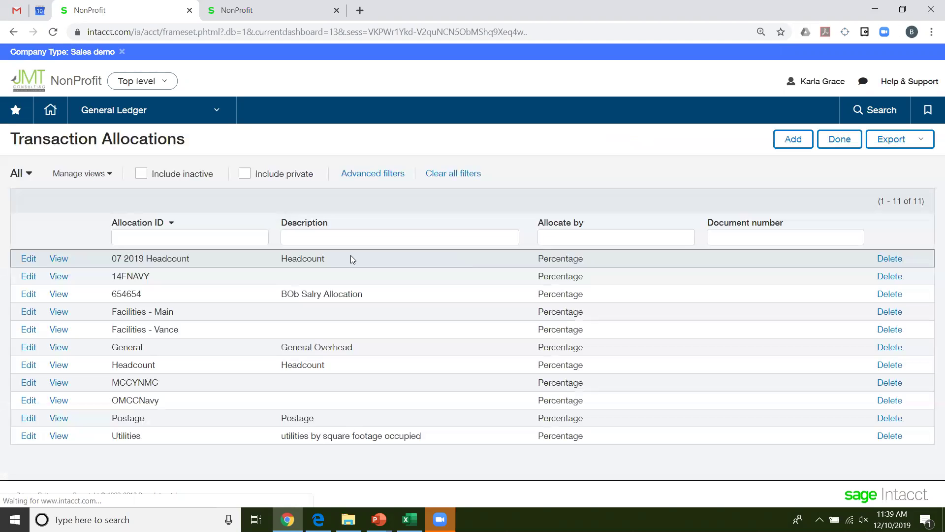
pyautogui.click(126, 121)
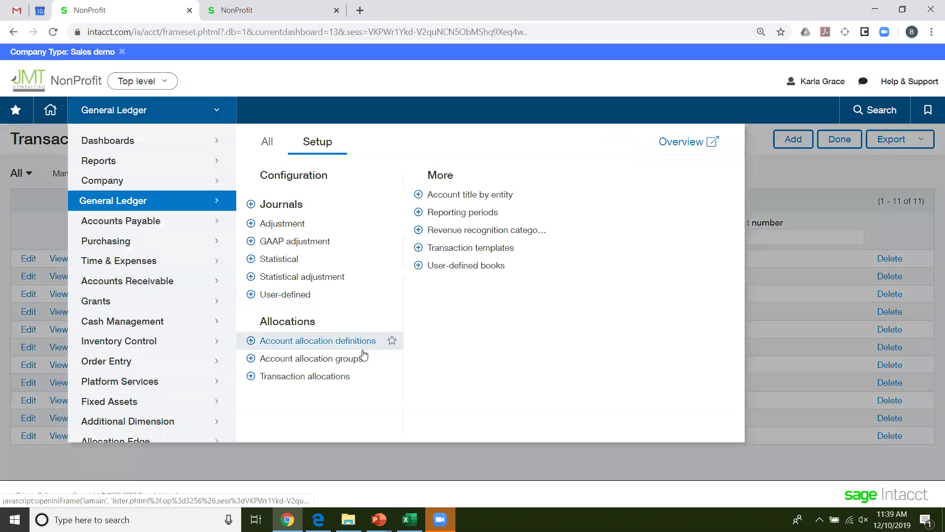
pyautogui.click(313, 341)
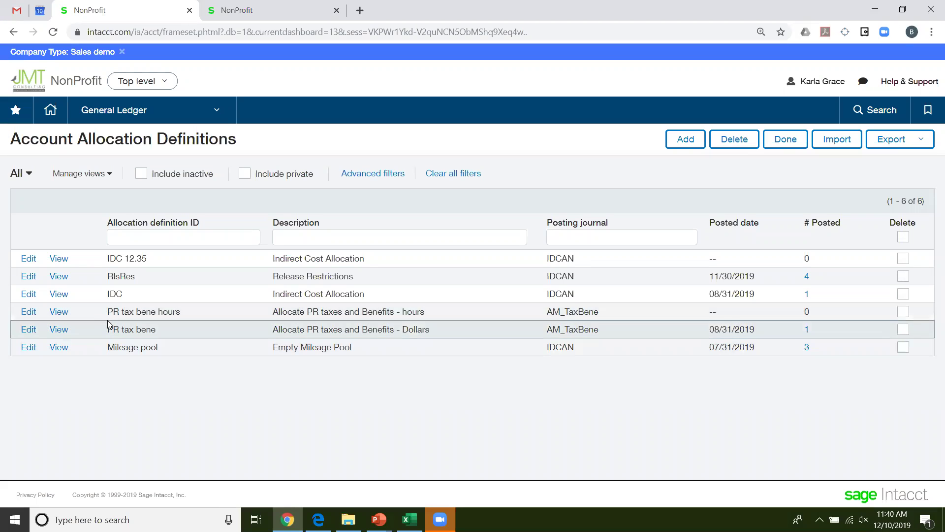
# Open the PR tax bene hours definition for editing and examine its dimension treatment, source pool and source dimension filters
pyautogui.click(29, 313)
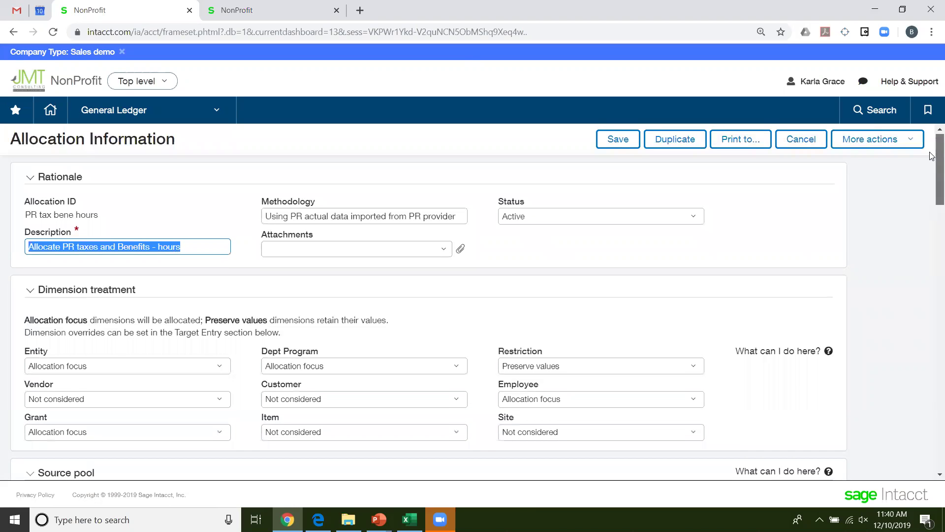
pyautogui.scroll(-1, 931, 156)
pyautogui.scroll(-1, 932, 157)
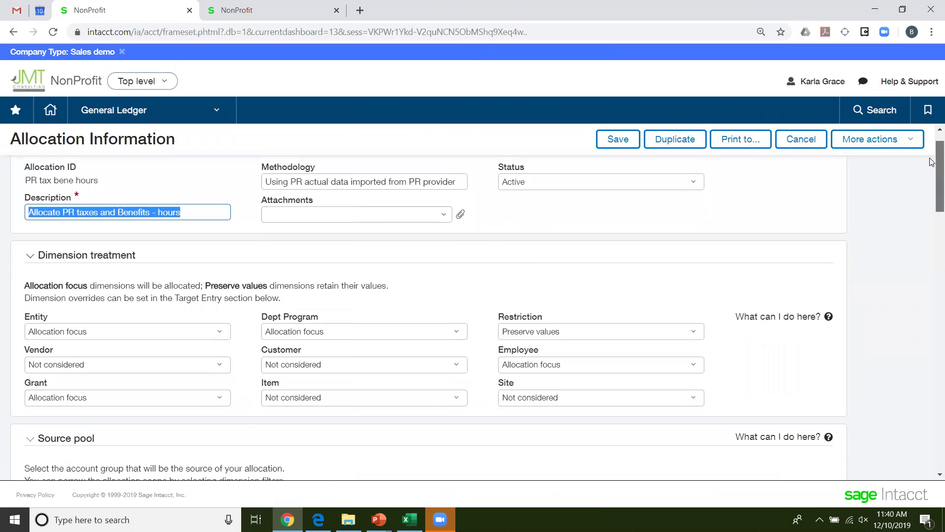
pyautogui.scroll(-4, 931, 161)
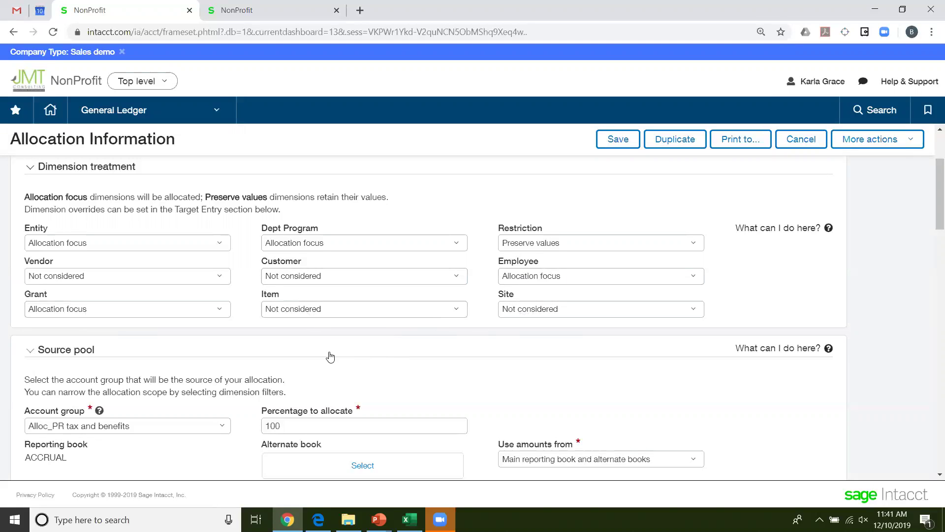
pyautogui.scroll(-1, 330, 355)
pyautogui.scroll(-3, 330, 356)
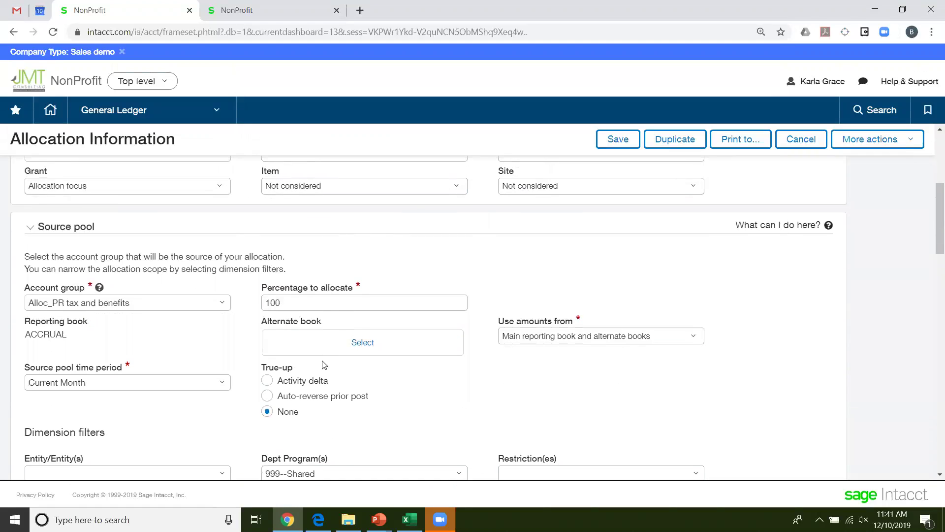
pyautogui.scroll(-2, 111, 355)
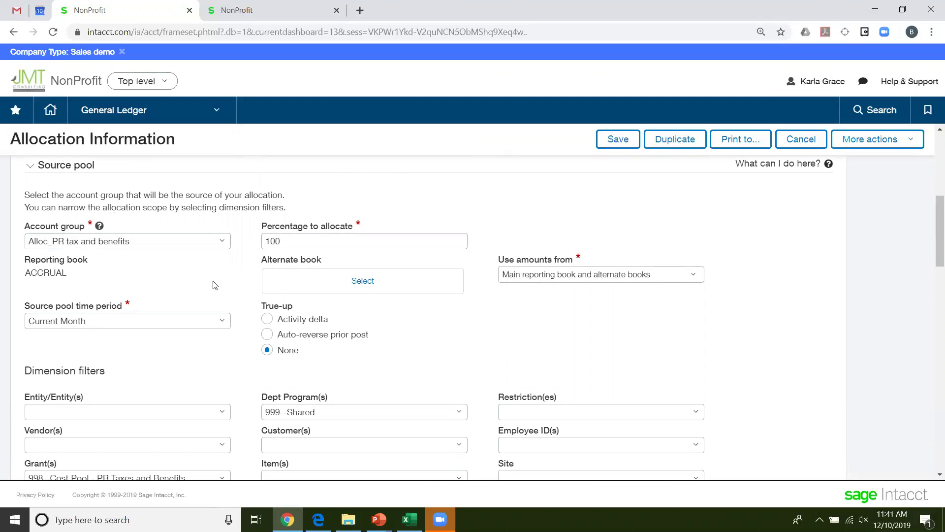
pyautogui.scroll(-3, 214, 286)
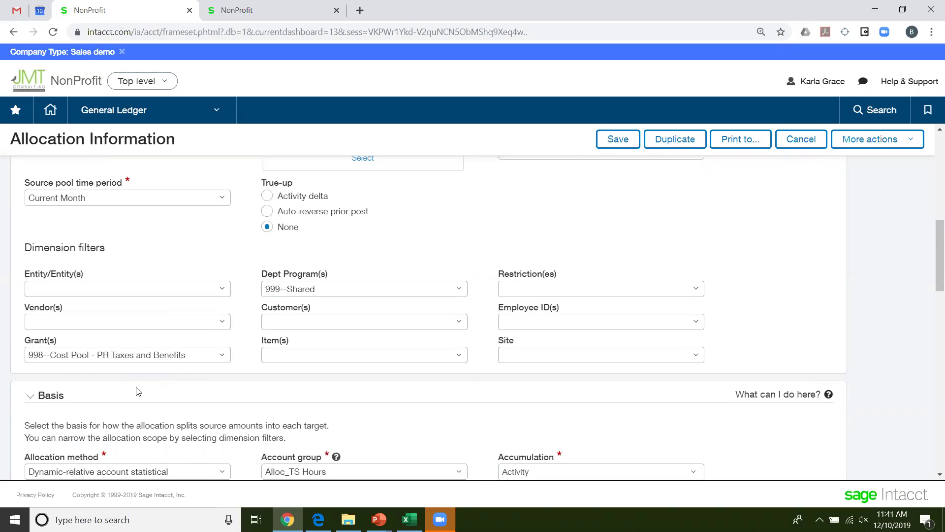
pyautogui.scroll(-1, 138, 392)
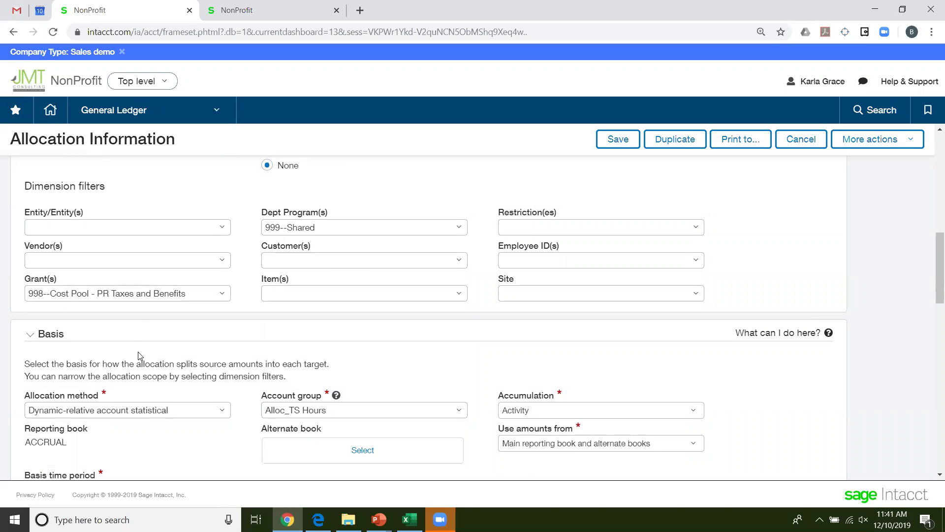
pyautogui.scroll(3, 139, 356)
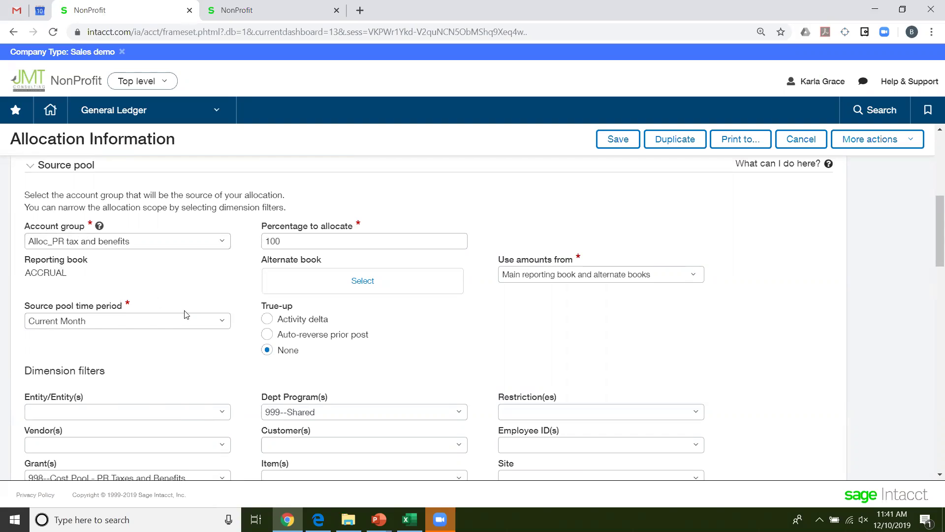
pyautogui.click(148, 241)
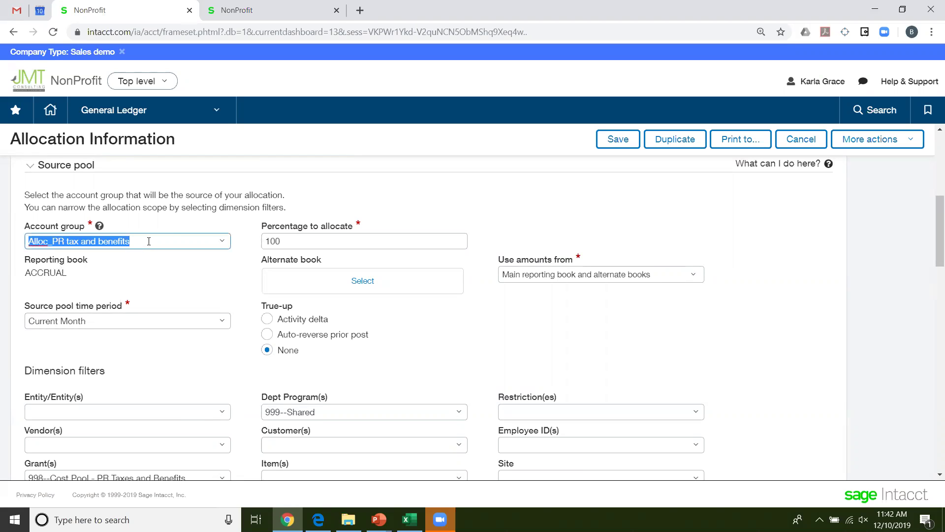
pyautogui.click(167, 279)
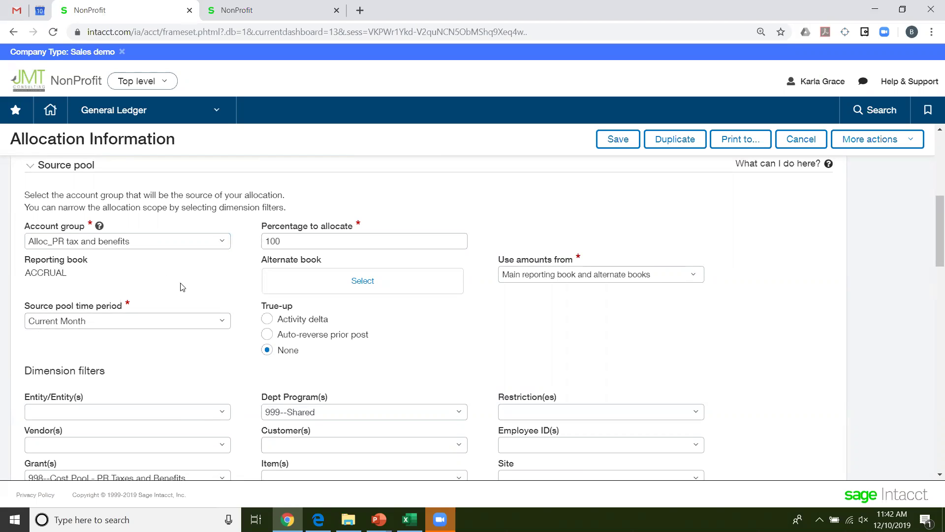
pyautogui.scroll(-1, 186, 349)
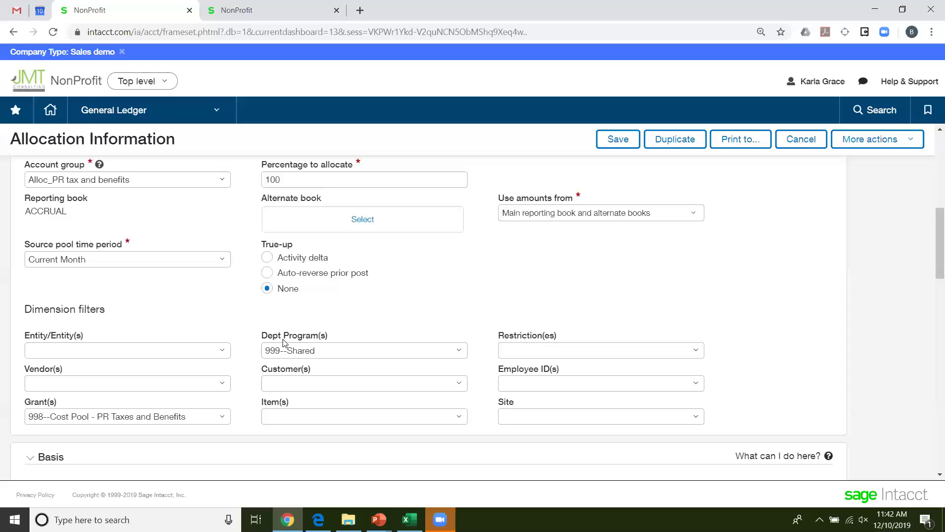
# Examine the basis settings and the target entry of the PR tax bene hours allocation definition
pyautogui.scroll(-5, 193, 373)
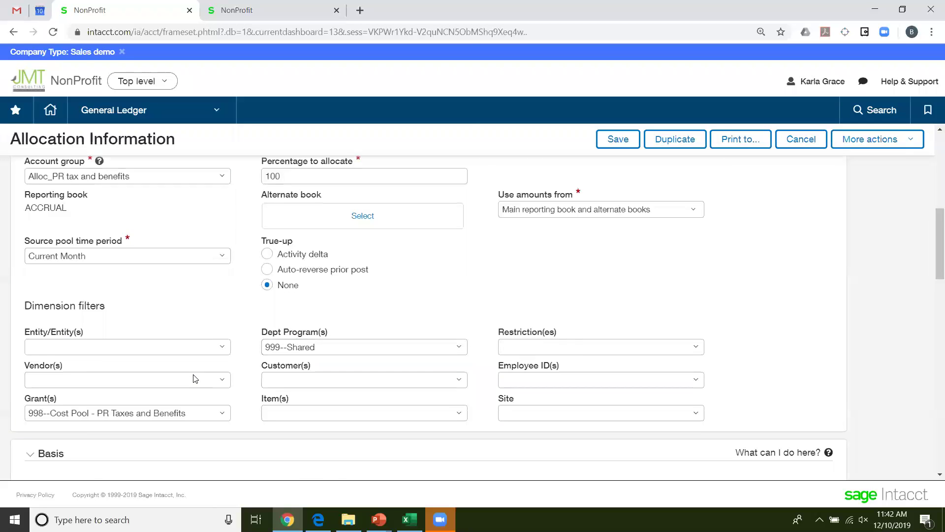
pyautogui.scroll(-1, 195, 376)
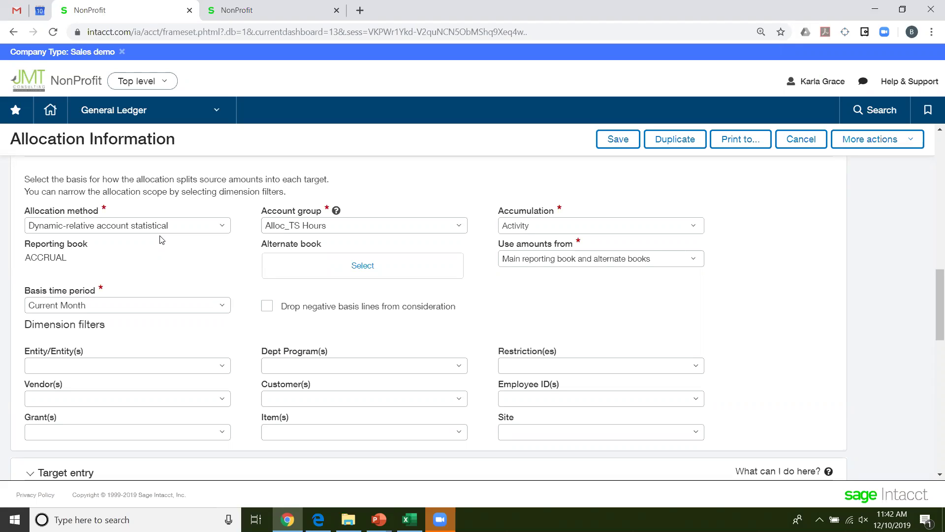
pyautogui.scroll(-6, 190, 292)
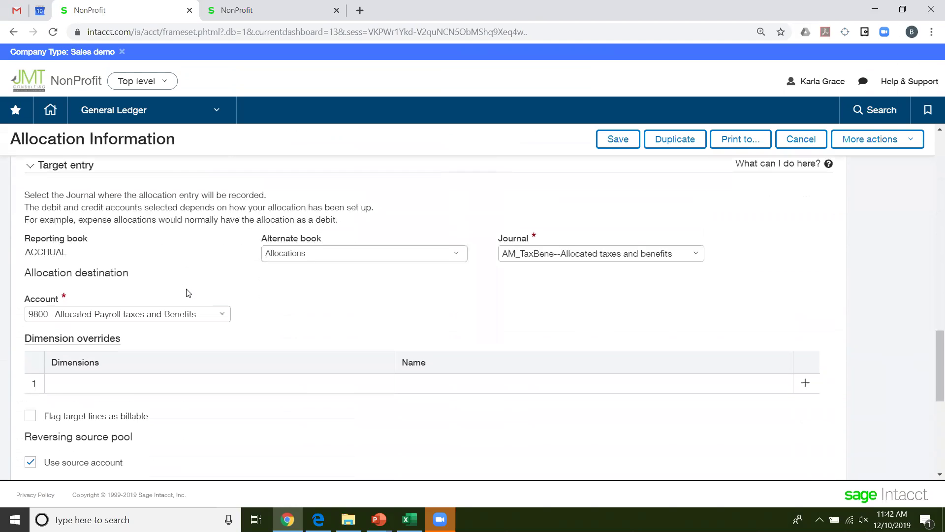
pyautogui.scroll(-1, 185, 294)
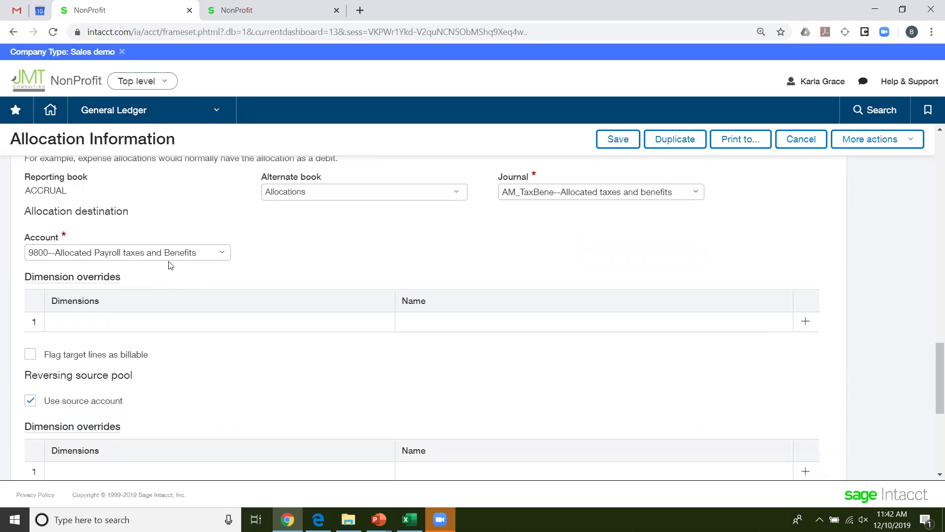
pyautogui.scroll(-1, 88, 337)
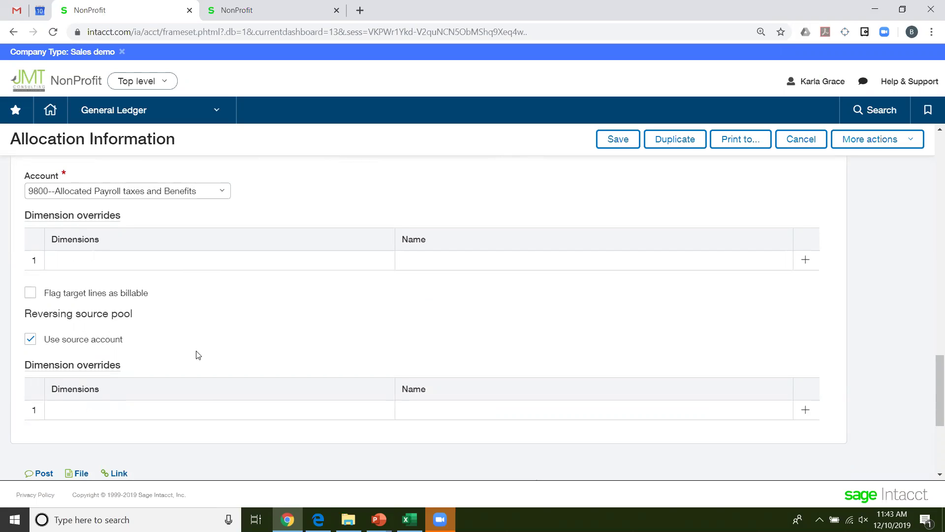
# Try a Site dimension override for the reversing source pool and remove that row again
pyautogui.click(121, 408)
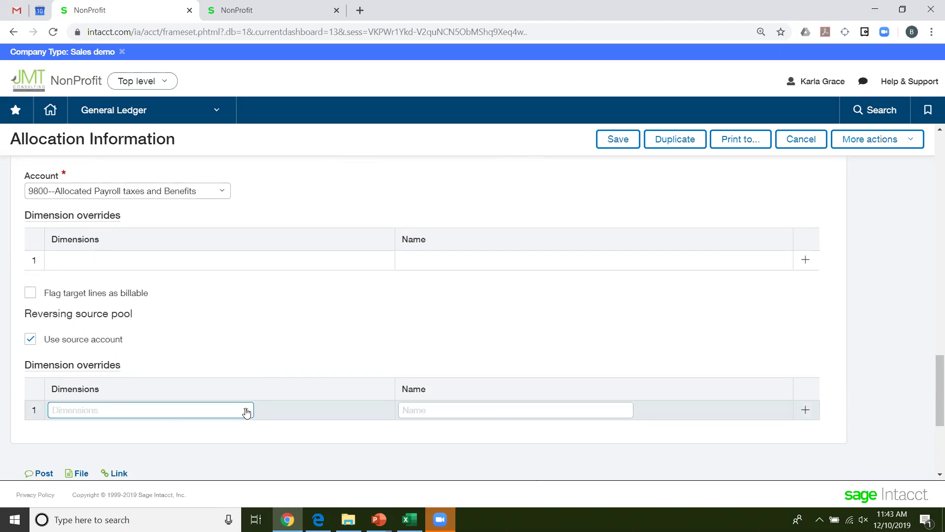
pyautogui.click(246, 411)
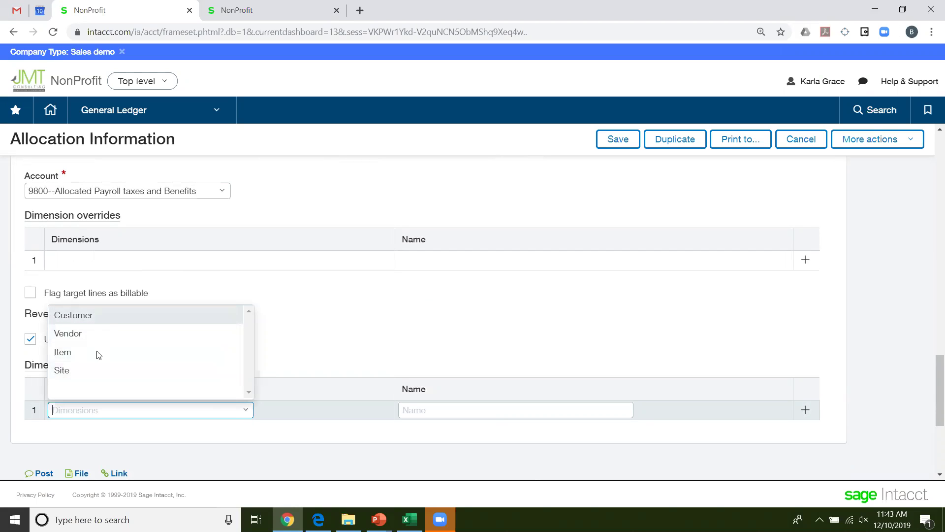
pyautogui.click(87, 377)
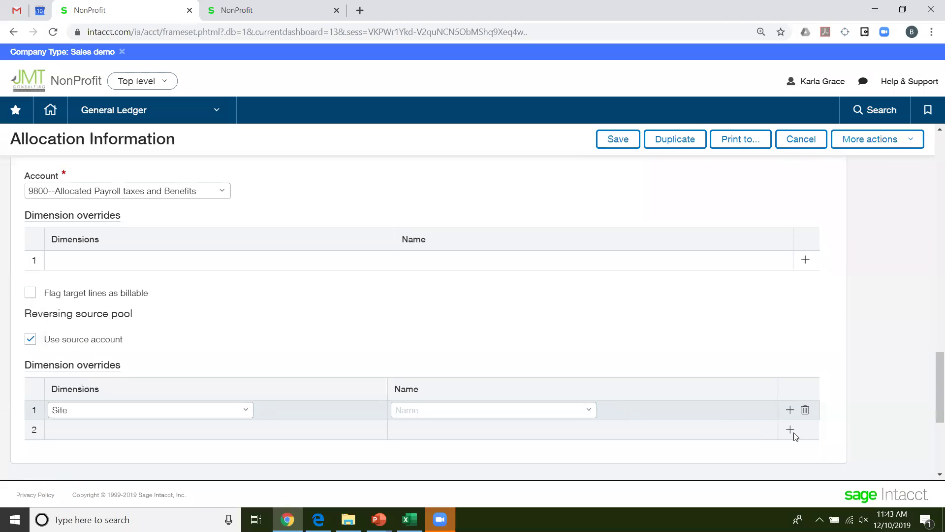
pyautogui.click(805, 410)
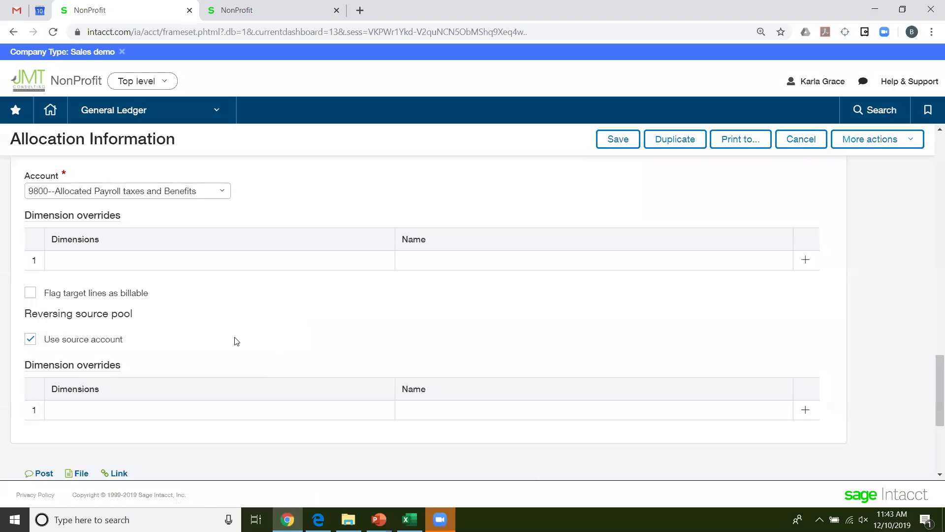
# Return to the rationale of the PR tax bene hours definition and close it without saving
pyautogui.scroll(5, 237, 341)
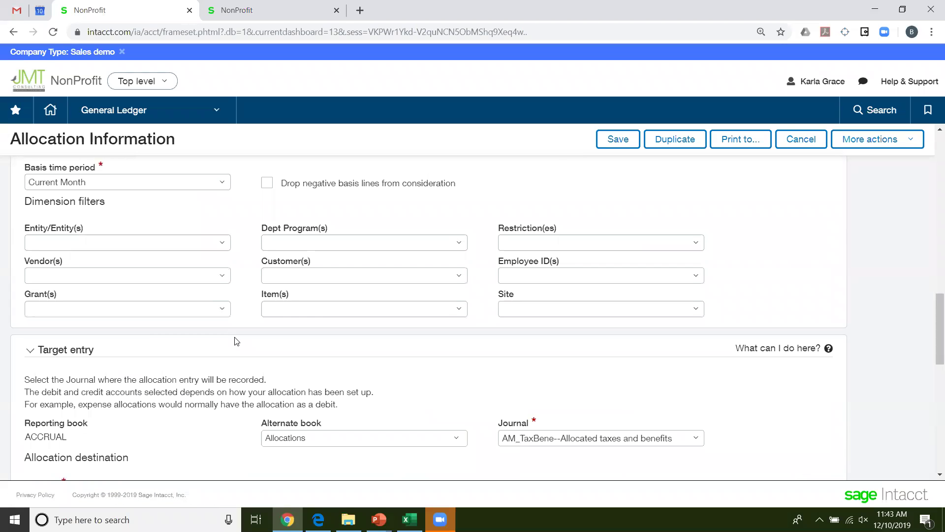
pyautogui.scroll(10, 237, 341)
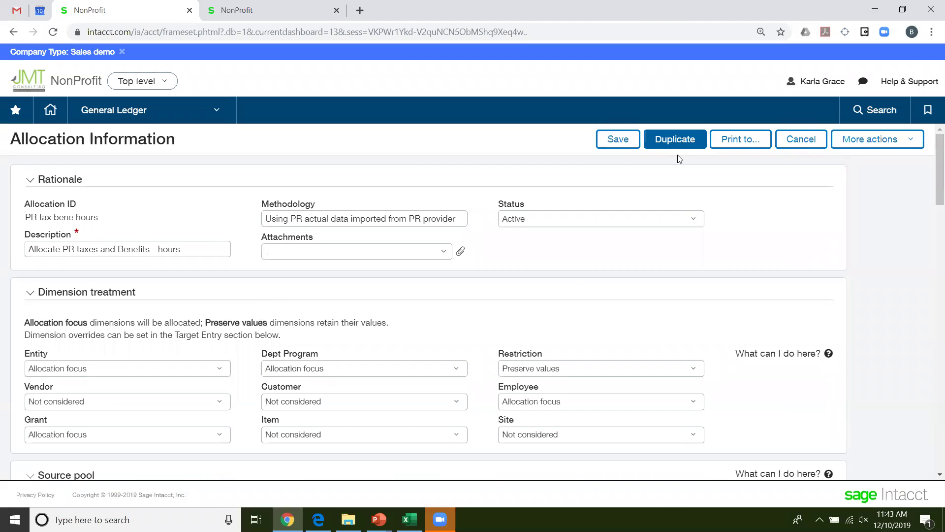
pyautogui.click(795, 143)
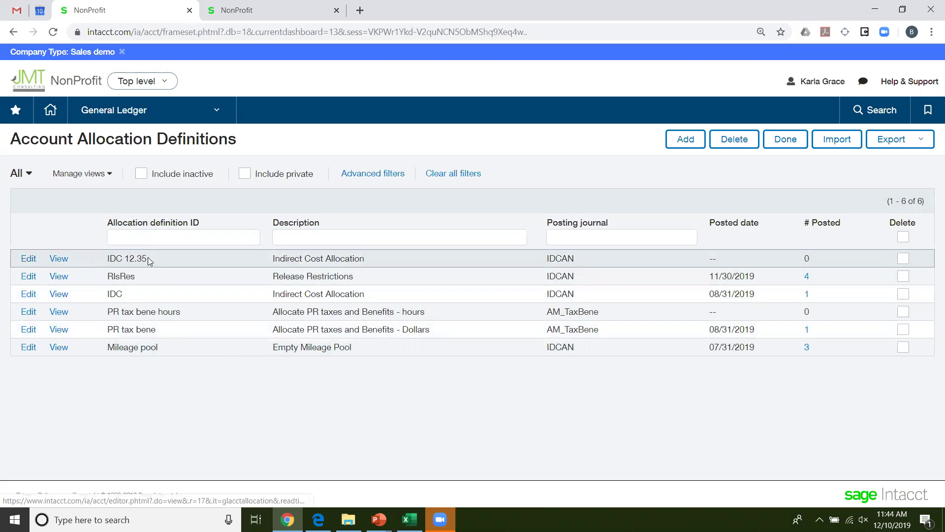
# Open the IDC 12.35 allocation definition for editing and examine its source pool account group, percentage to allocate and basis
pyautogui.click(28, 260)
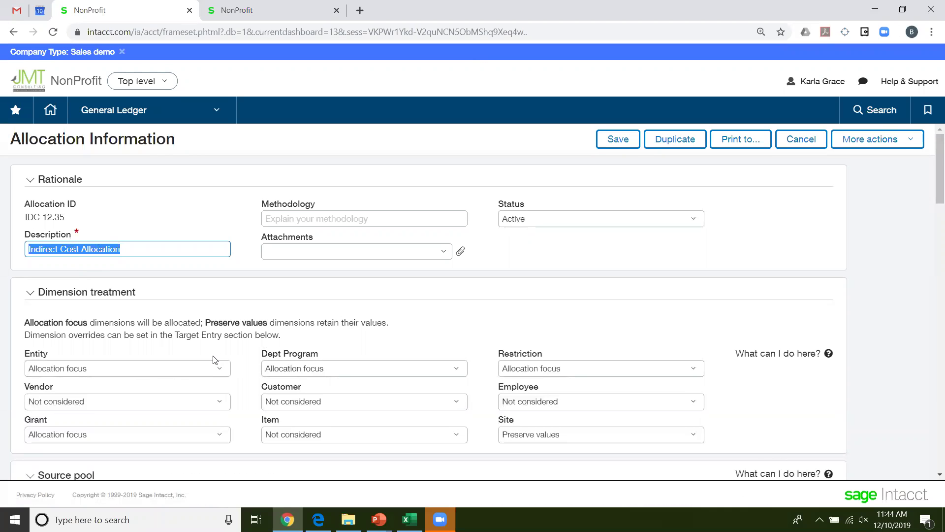
pyautogui.scroll(-5, 214, 360)
pyautogui.click(76, 306)
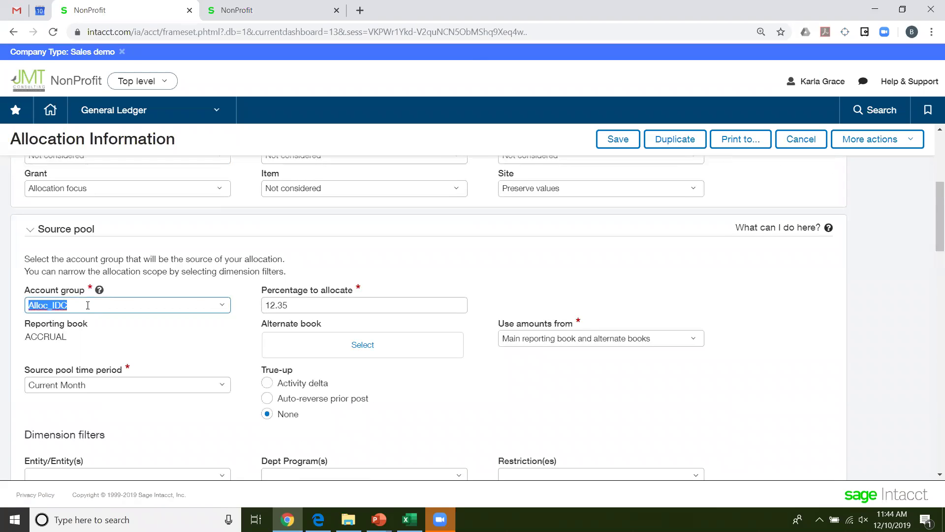
pyautogui.press('Tab')
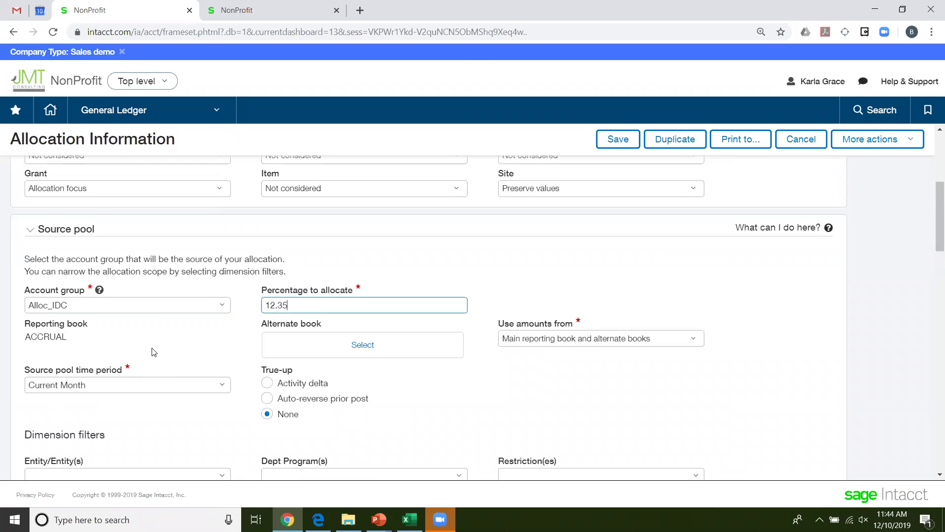
pyautogui.scroll(-8, 154, 352)
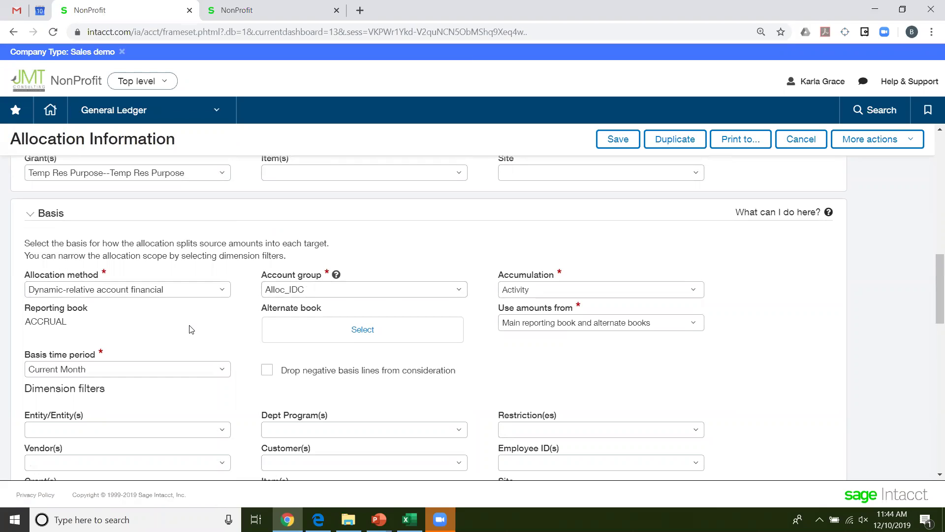
# Examine the basis filters, target entry and reversing source pool of the IDC 12.35 definition and close it without saving
pyautogui.scroll(-1, 191, 329)
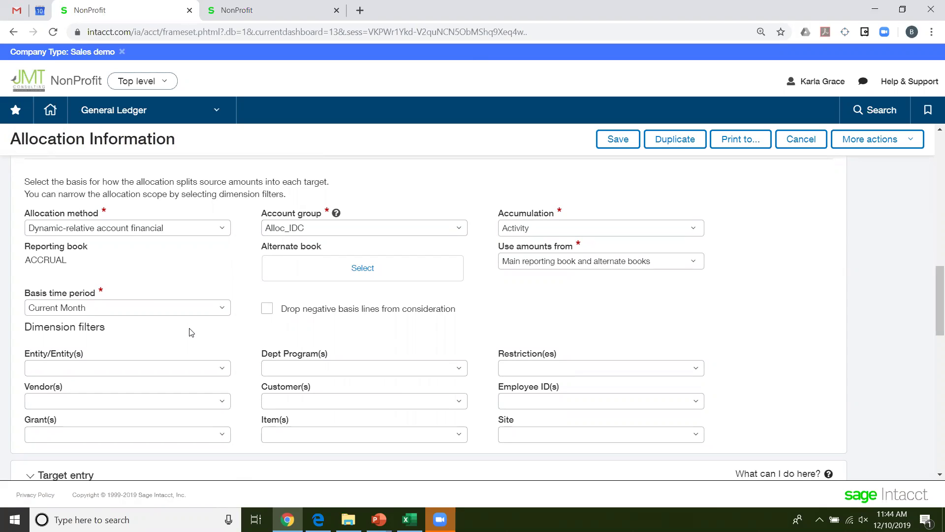
pyautogui.scroll(-4, 179, 416)
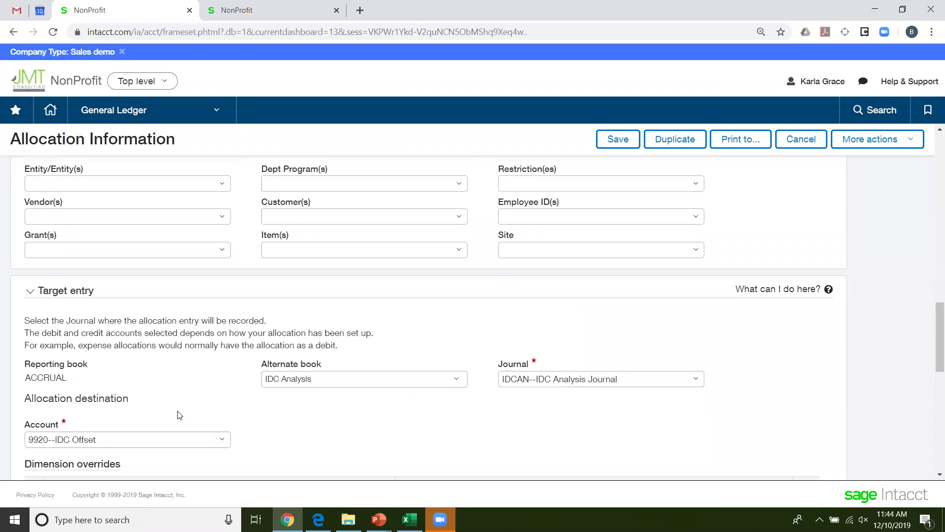
pyautogui.scroll(-4, 180, 415)
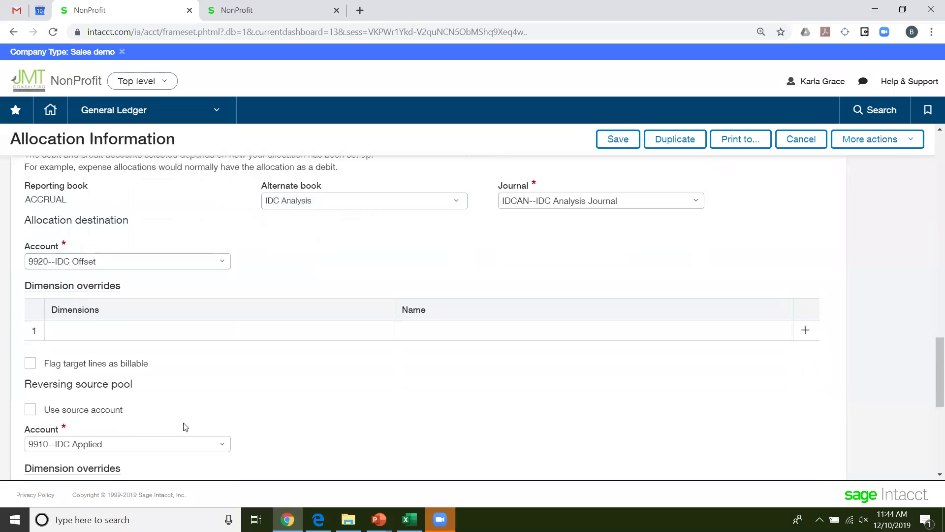
pyautogui.scroll(-2, 183, 426)
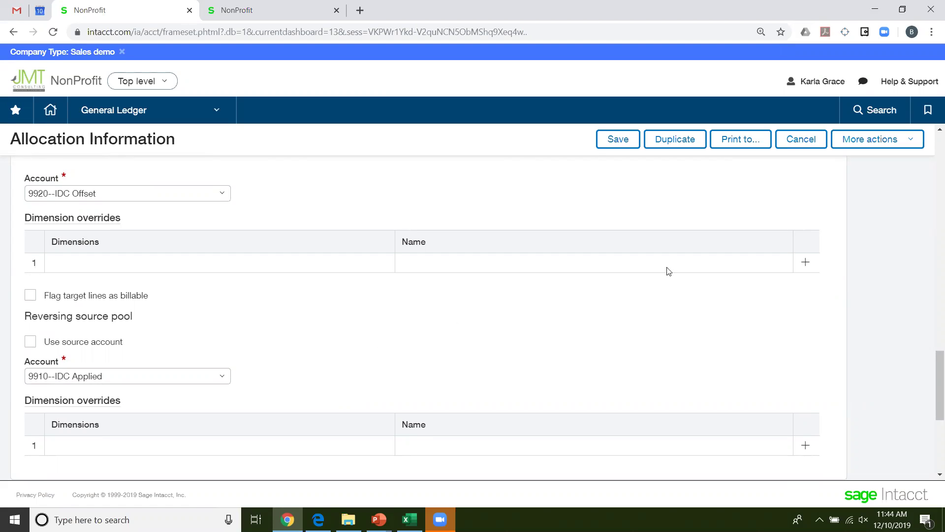
pyautogui.click(803, 143)
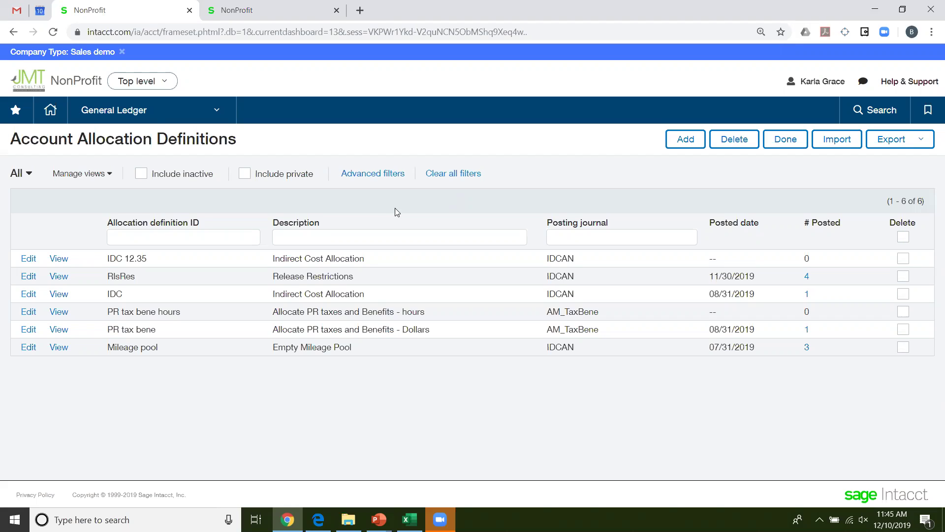
# Open the RlsRes allocation definition for editing and examine its source pool and basis settings
pyautogui.click(30, 276)
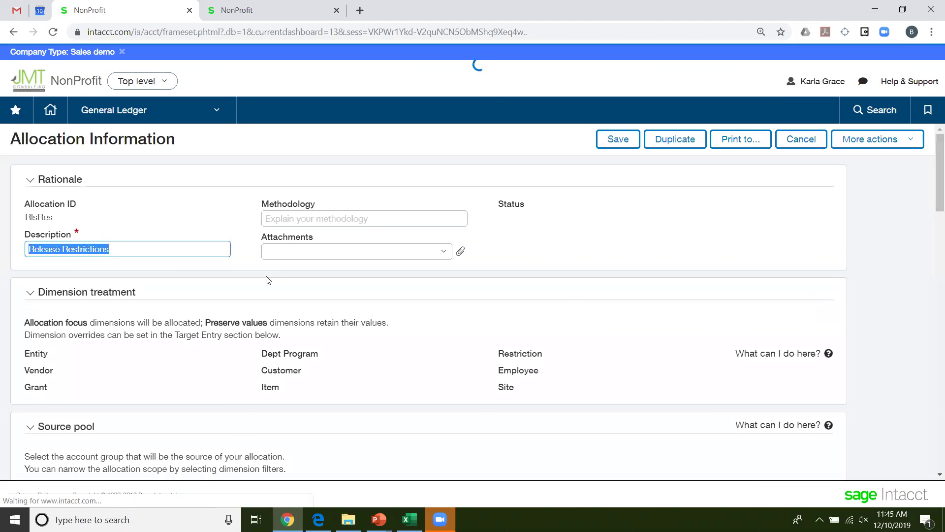
pyautogui.scroll(-6, 170, 346)
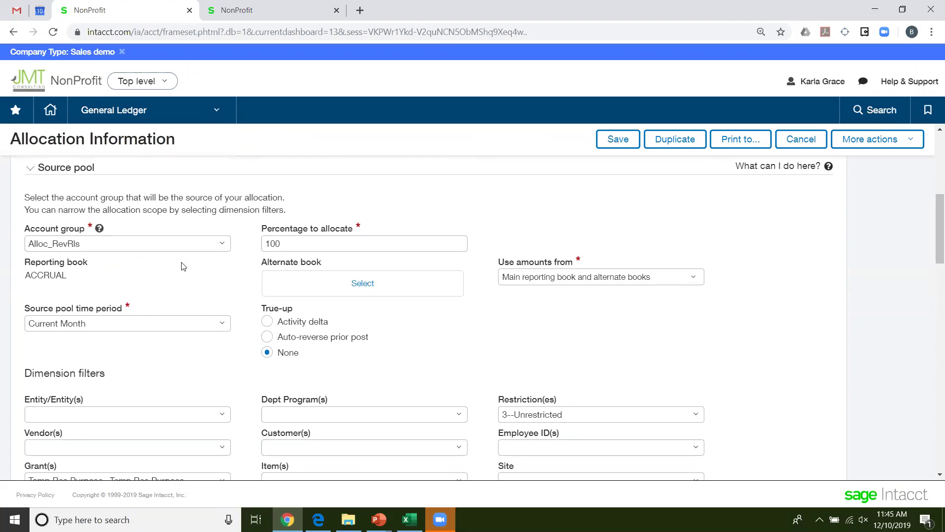
pyautogui.scroll(-1, 135, 297)
pyautogui.scroll(-6, 136, 297)
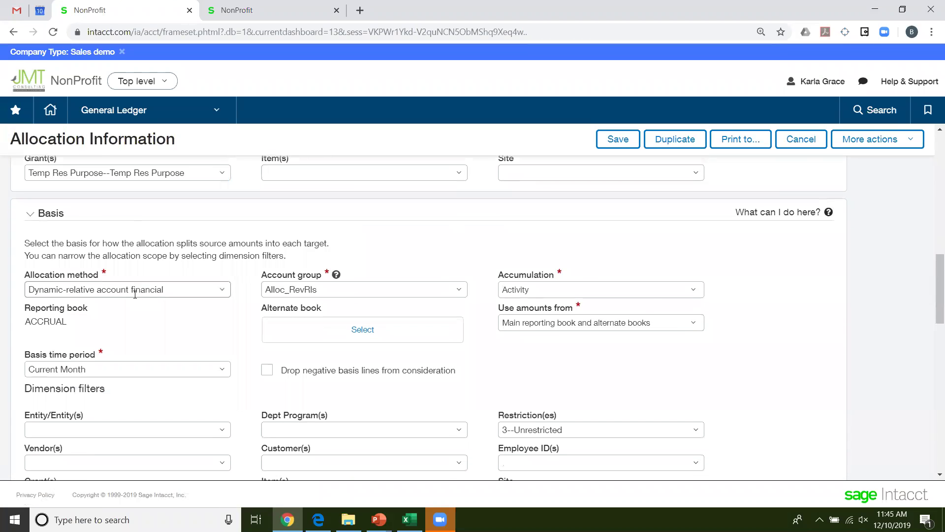
# Examine the target entry and the Restriction overrides of the RlsRes definition and close it without saving
pyautogui.scroll(-6, 135, 294)
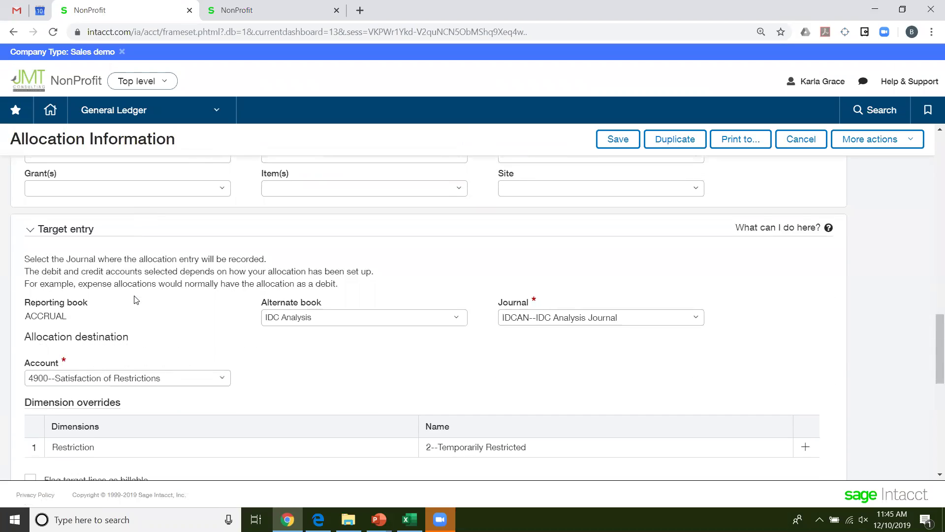
pyautogui.scroll(-3, 135, 299)
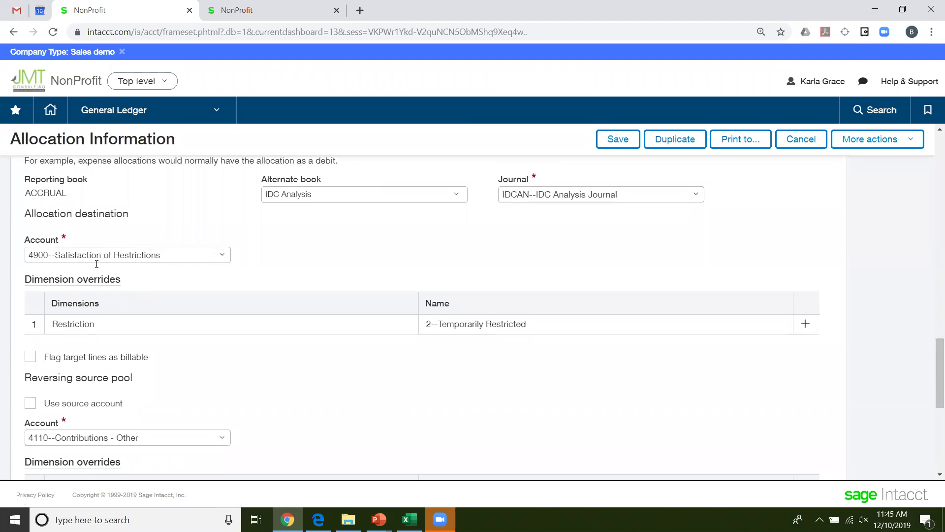
pyautogui.scroll(-1, 206, 392)
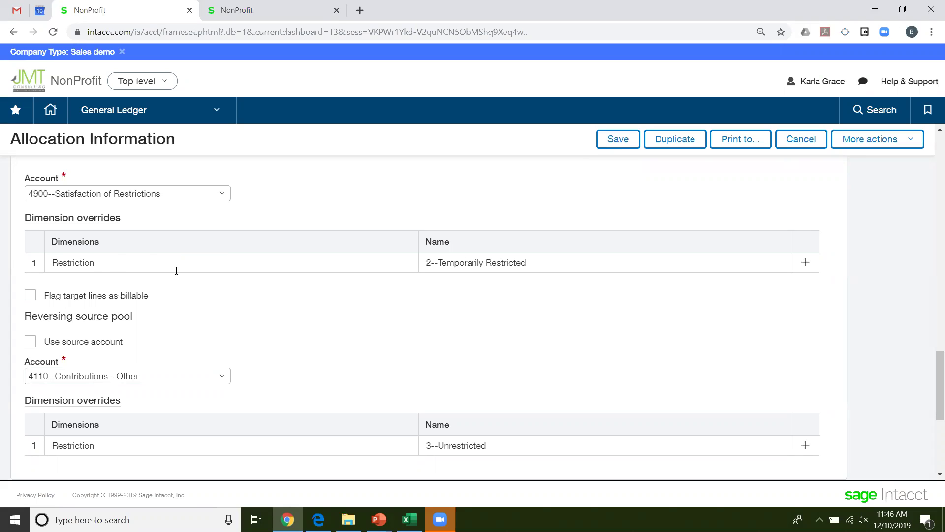
pyautogui.scroll(-3, 255, 300)
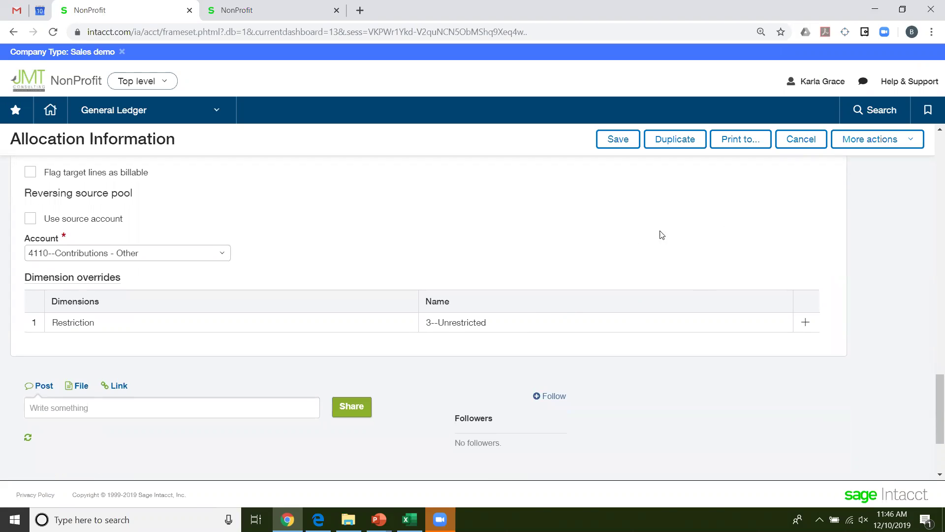
pyautogui.click(803, 142)
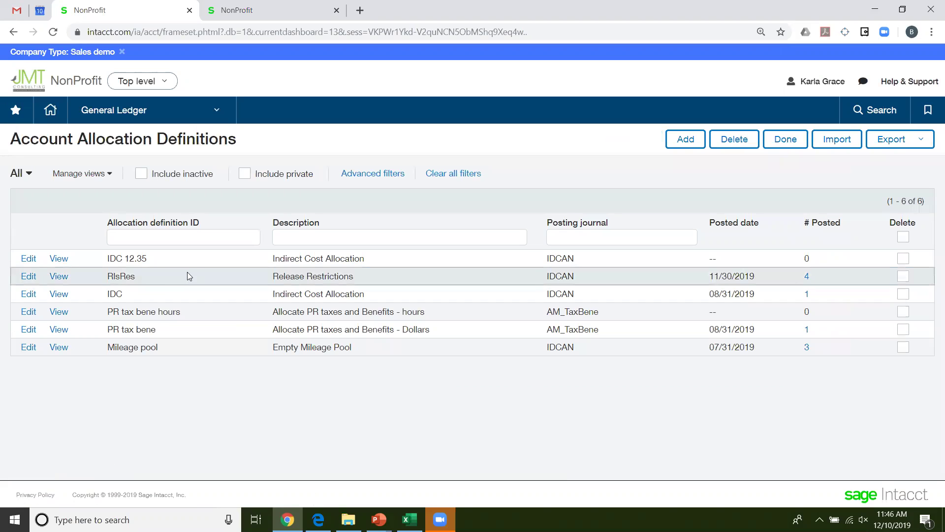
# Look over the General Ledger functions for account allocations and switch to the running PowerPoint slide show
pyautogui.click(120, 112)
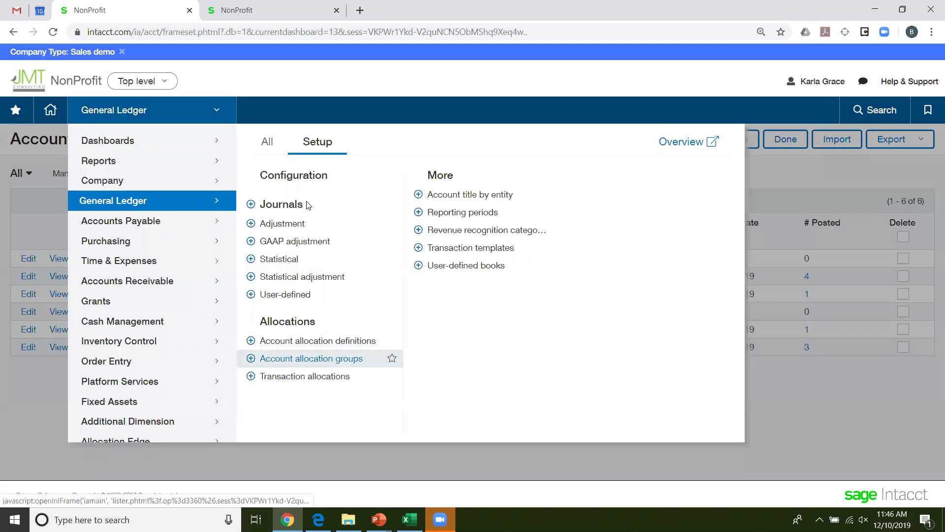
pyautogui.click(268, 141)
pyautogui.scroll(-1, 514, 390)
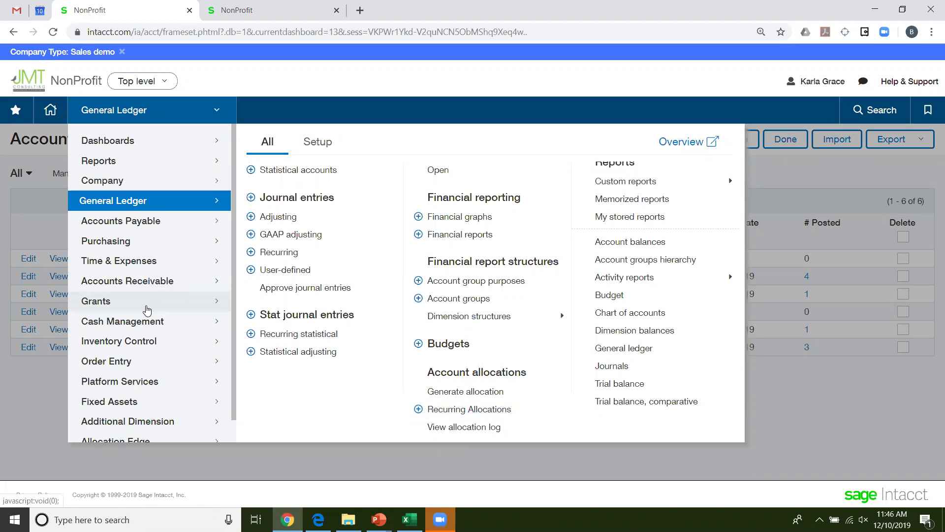
pyautogui.scroll(-1, 146, 311)
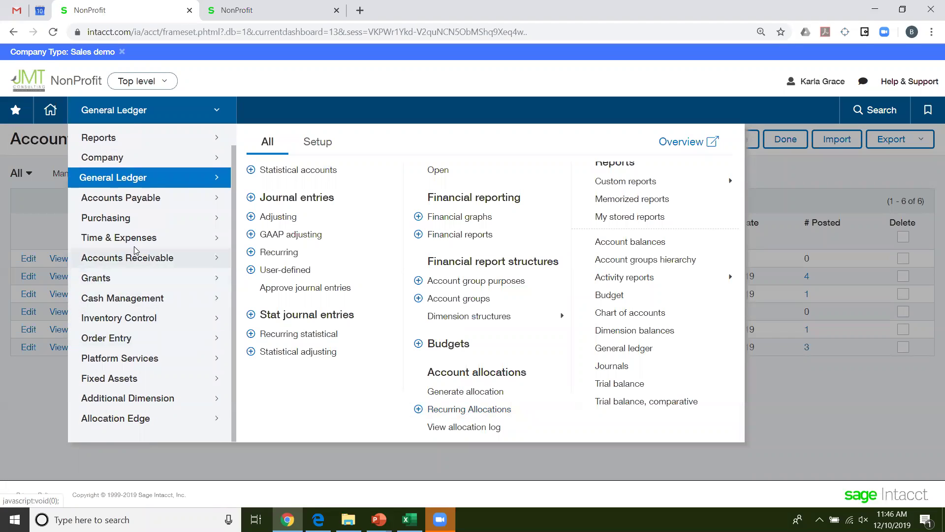
pyautogui.moveTo(378, 520)
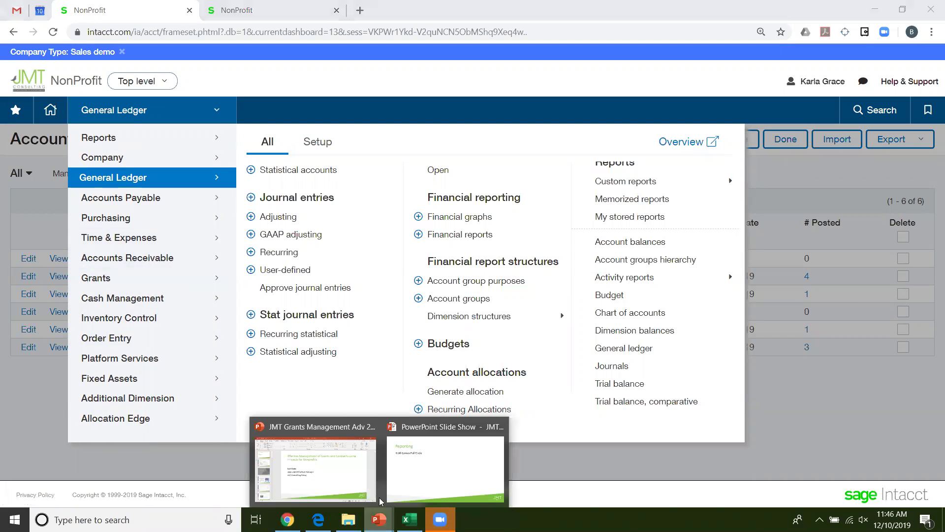
pyautogui.click(448, 466)
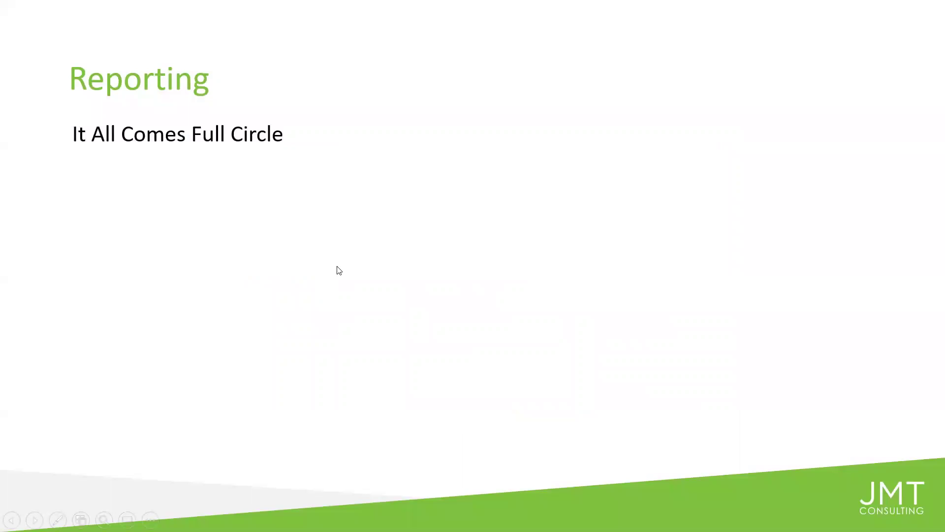
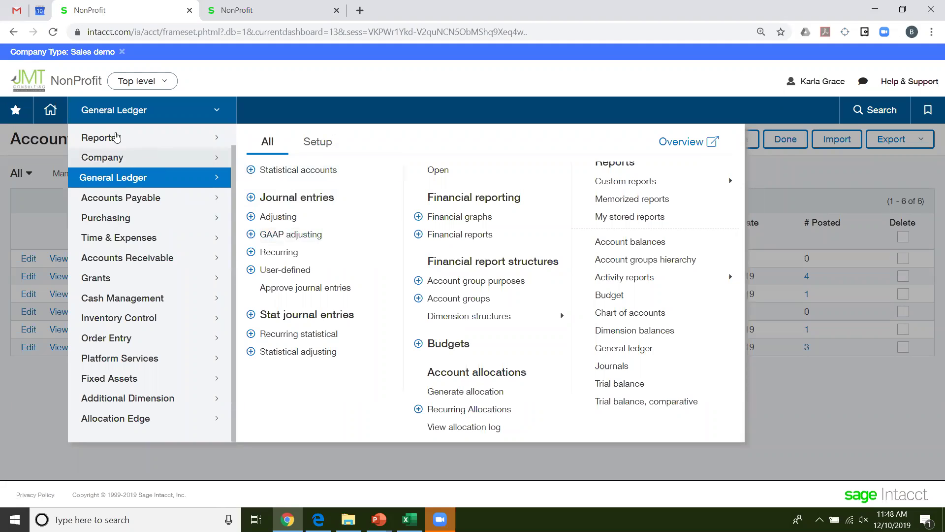
# Return to Sage Intacct and open the list of financial reports
pyautogui.moveTo(117, 139)
pyautogui.click(301, 306)
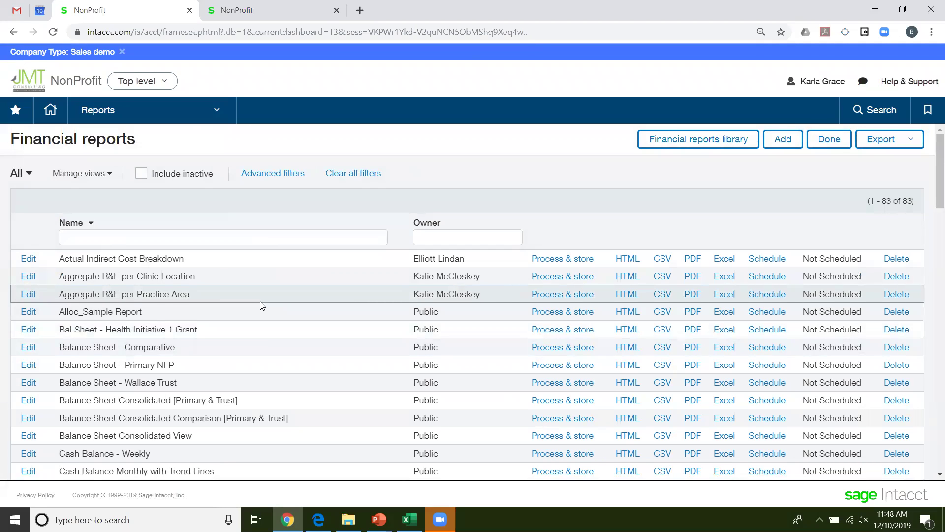
# Switch to the PowerPoint slide show, advance to the Row Expansions by Dimensions slide and return to Sage Intacct
pyautogui.hotkey('alt', 'Tab')
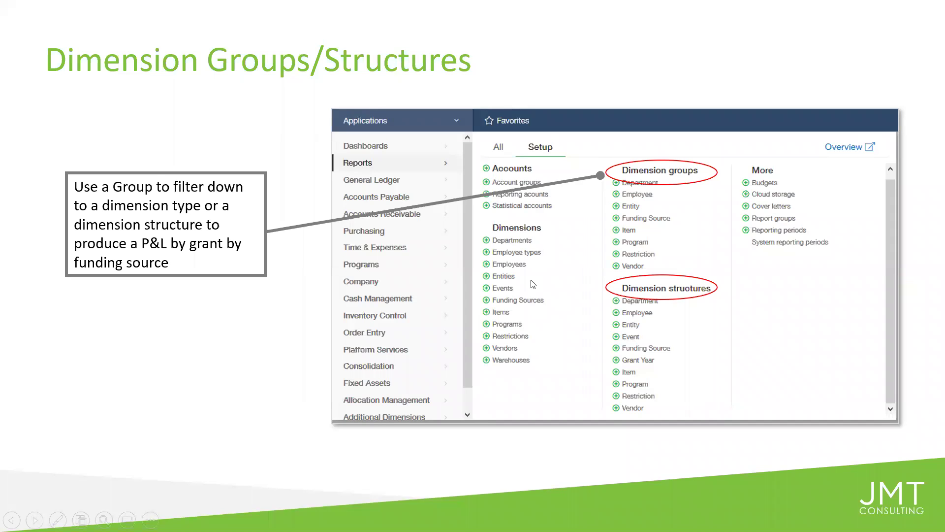
pyautogui.click(531, 285)
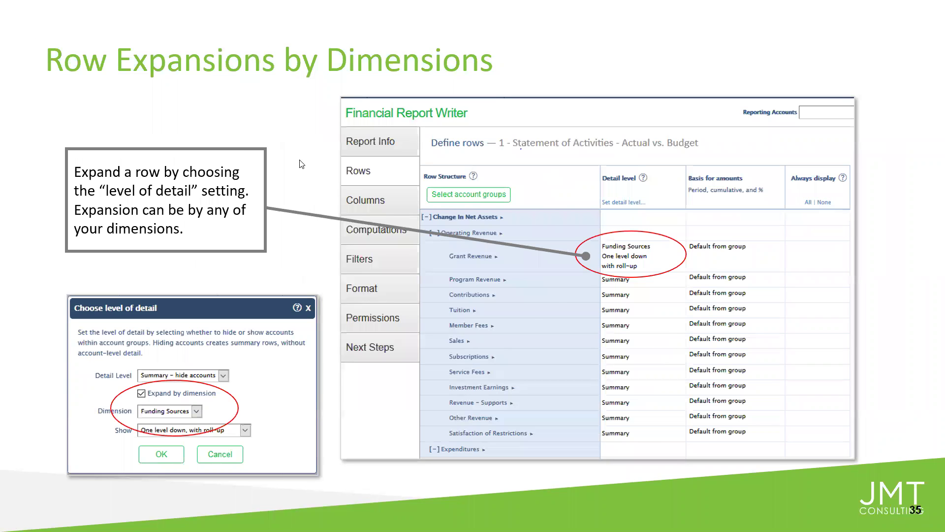
pyautogui.hotkey('alt', 'Tab')
# Open the Expenditures - Budget v Actual and Commits report for editing and show its row definitions
pyautogui.scroll(-1, 114, 430)
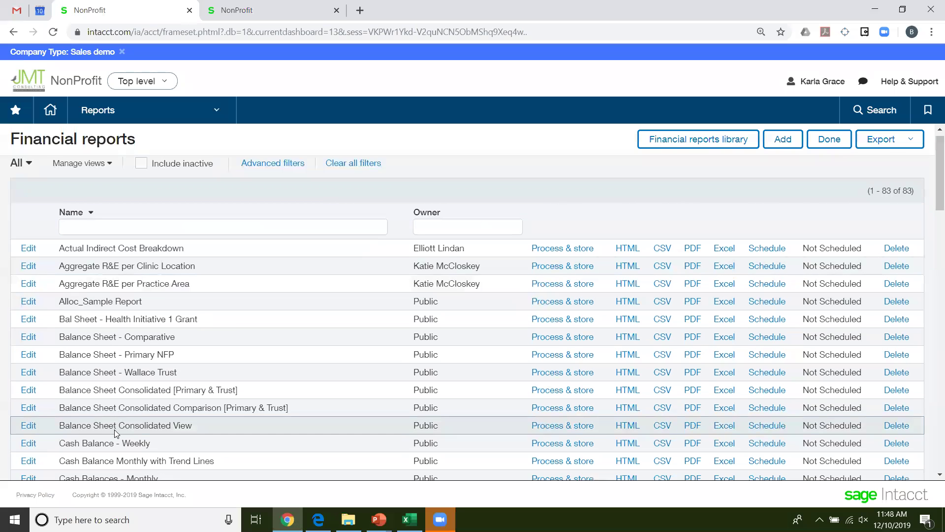
pyautogui.scroll(-2, 115, 429)
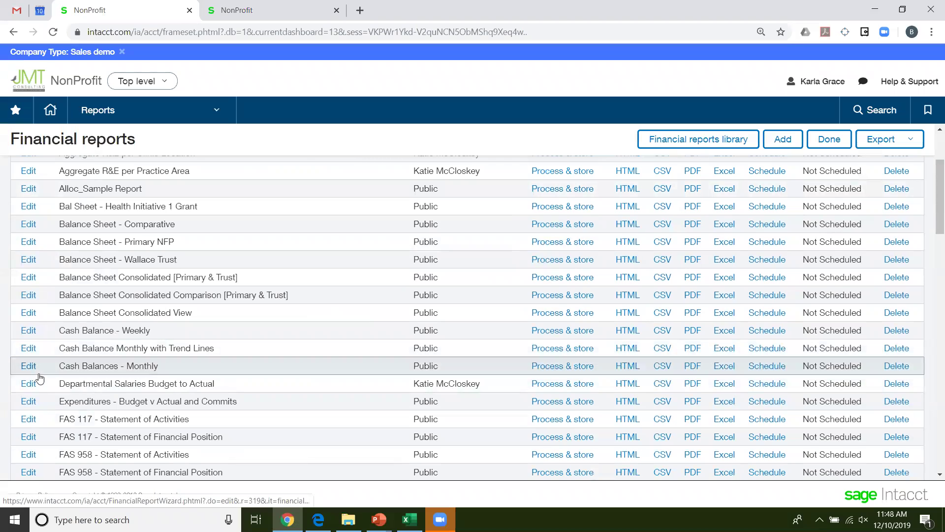
pyautogui.click(28, 401)
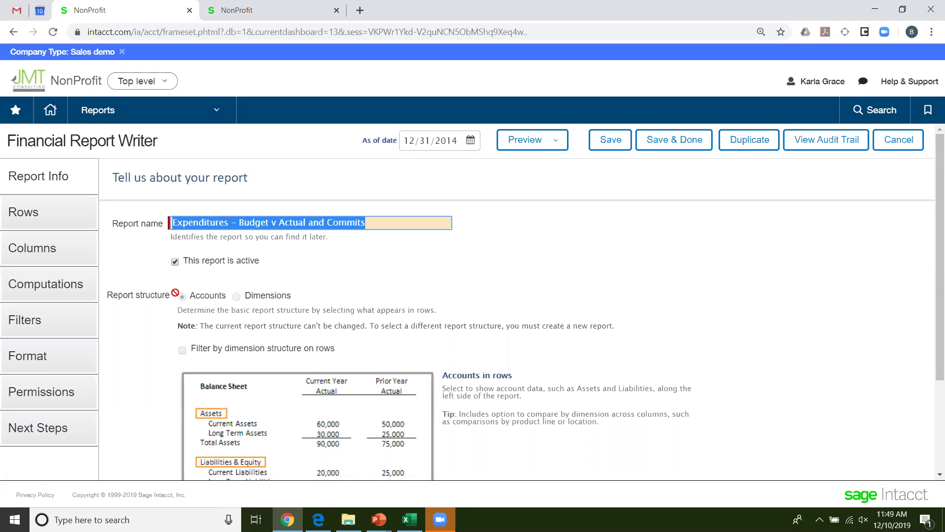
pyautogui.click(39, 224)
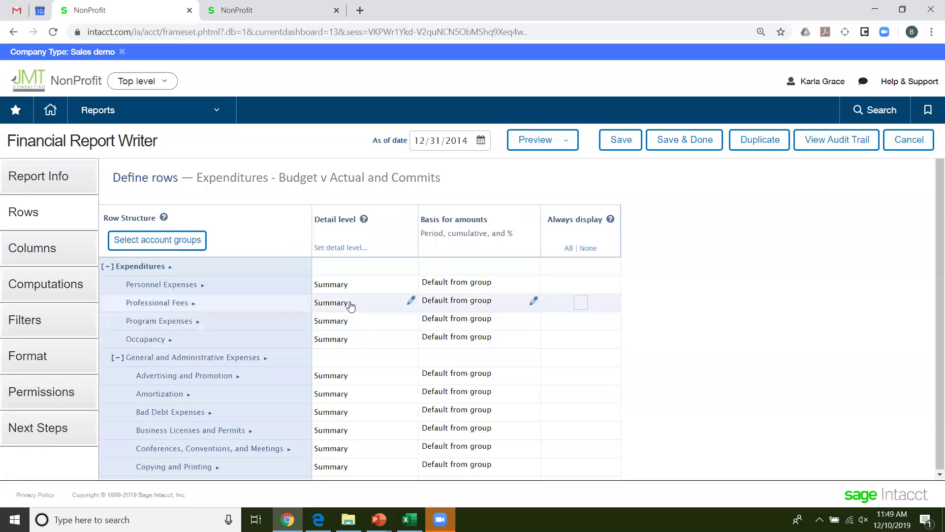
# Expand the Professional Fees row by the Grants dimension, one level down with roll-up, keeping the summary detail level
pyautogui.click(404, 304)
pyautogui.click(450, 293)
pyautogui.click(492, 302)
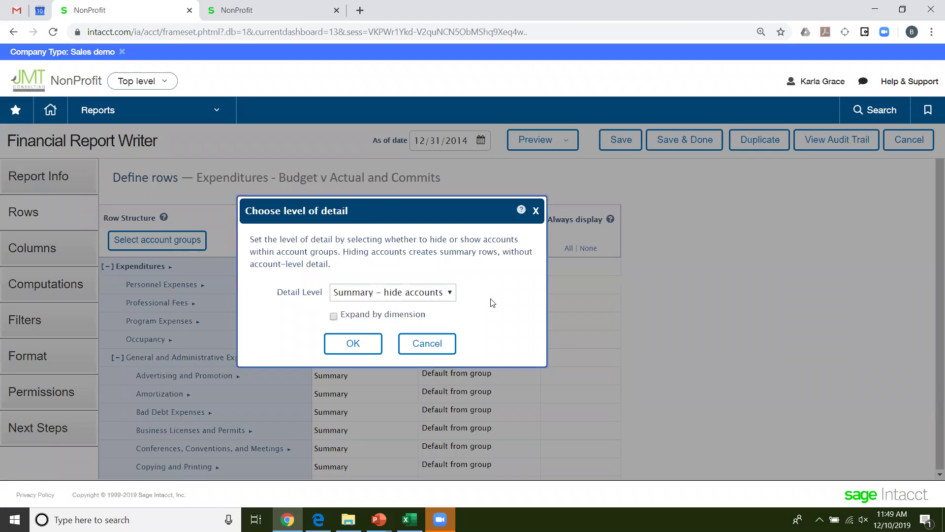
pyautogui.click(334, 317)
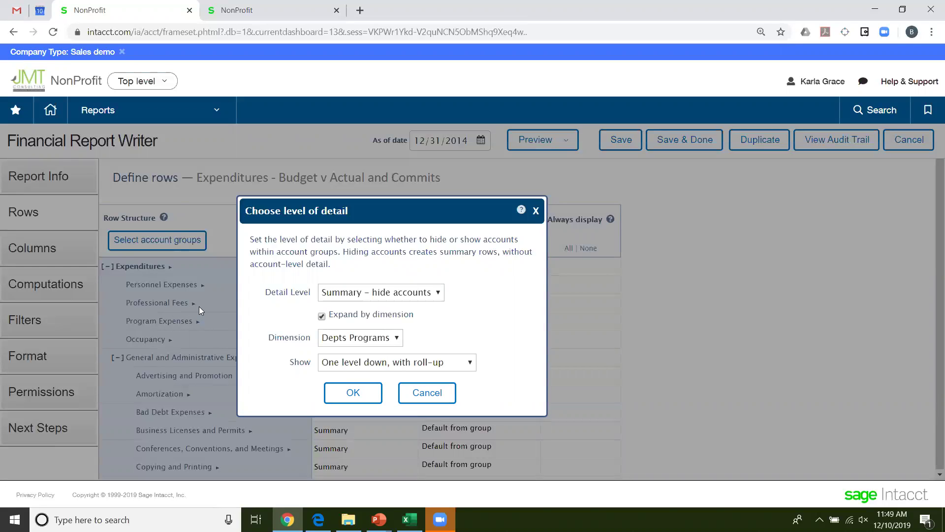
pyautogui.click(378, 341)
pyautogui.click(348, 382)
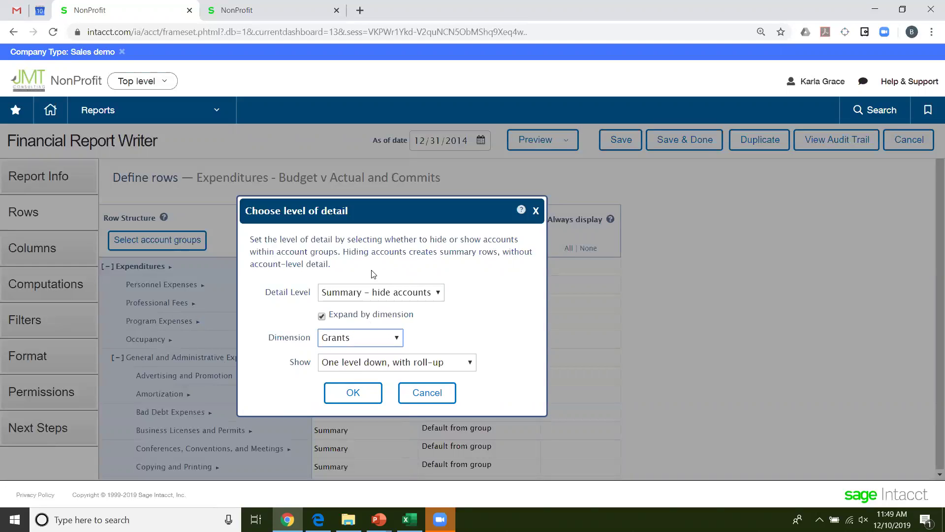
pyautogui.click(365, 397)
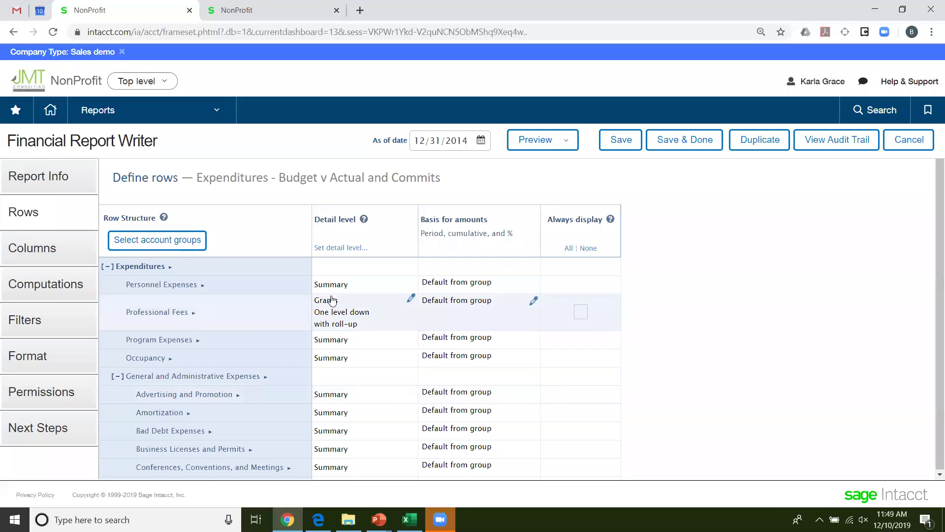
# Preview the Expenditures - Budget v Actual and Commits report
pyautogui.click(551, 142)
pyautogui.click(528, 164)
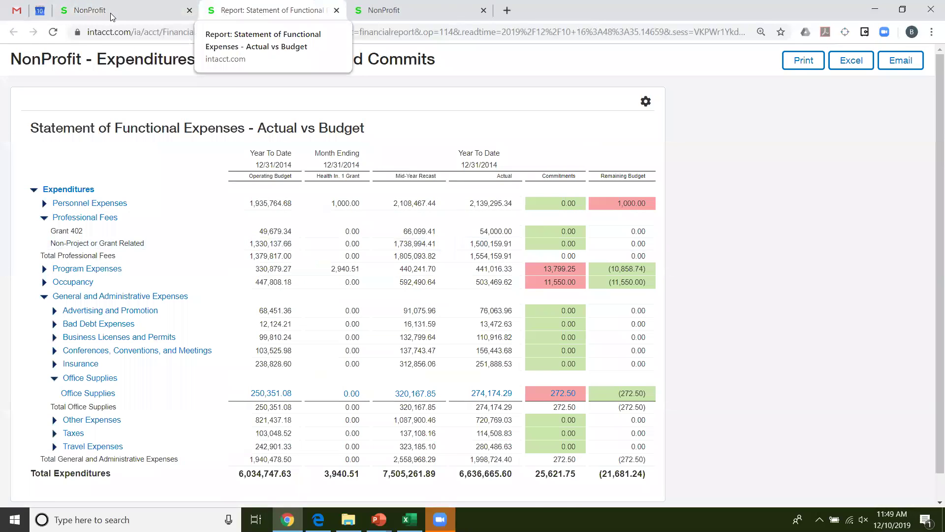
# Switch to the PowerPoint slide show, advance to the Column Expansions by Dimensions slide and return to the report preview
pyautogui.hotkey('alt', 'Tab')
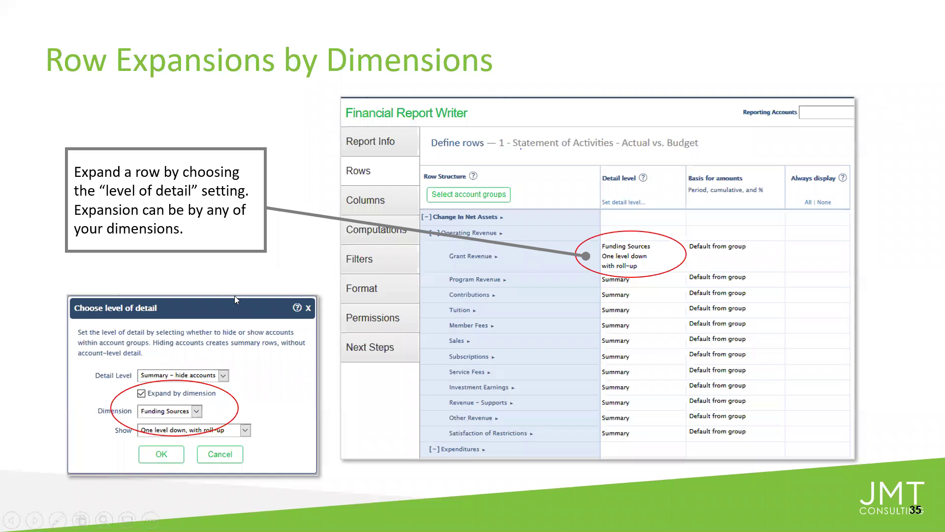
pyautogui.click(234, 297)
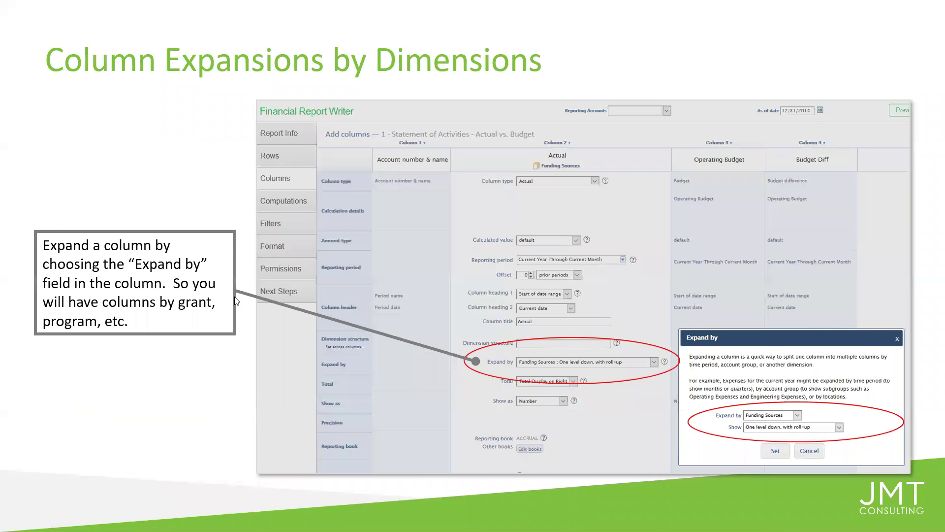
pyautogui.hotkey('alt', 'Tab')
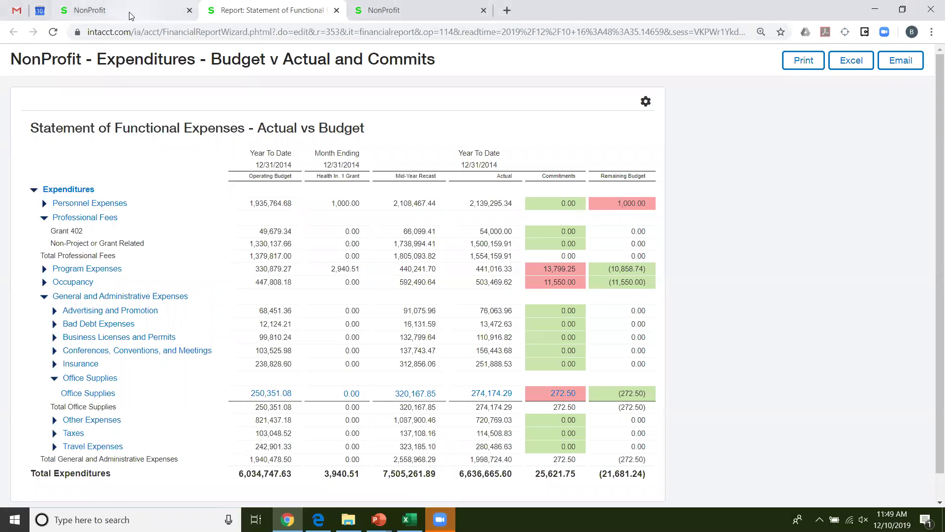
# Remove the Grants expansion from the Professional Fees row by switching it to Detail – show accounts, and return it to Summary – hide accounts
pyautogui.click(131, 14)
pyautogui.click(358, 316)
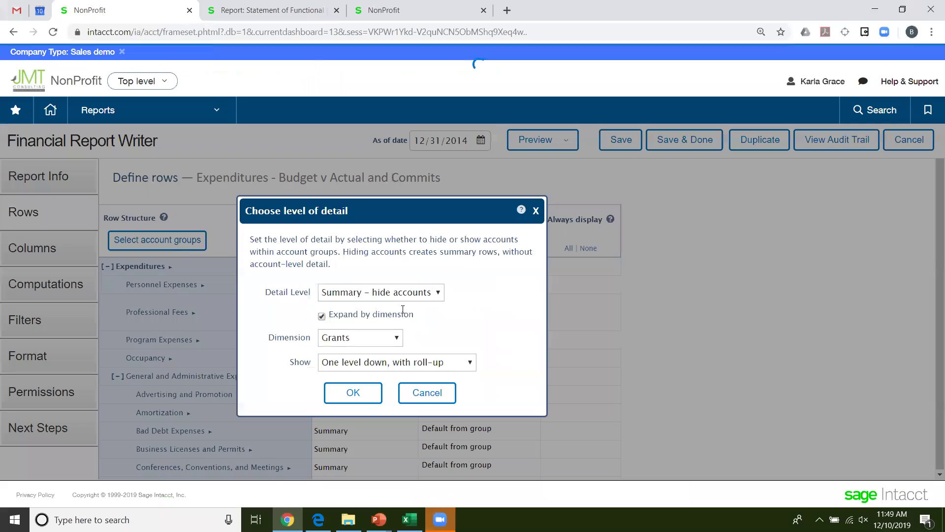
pyautogui.click(438, 293)
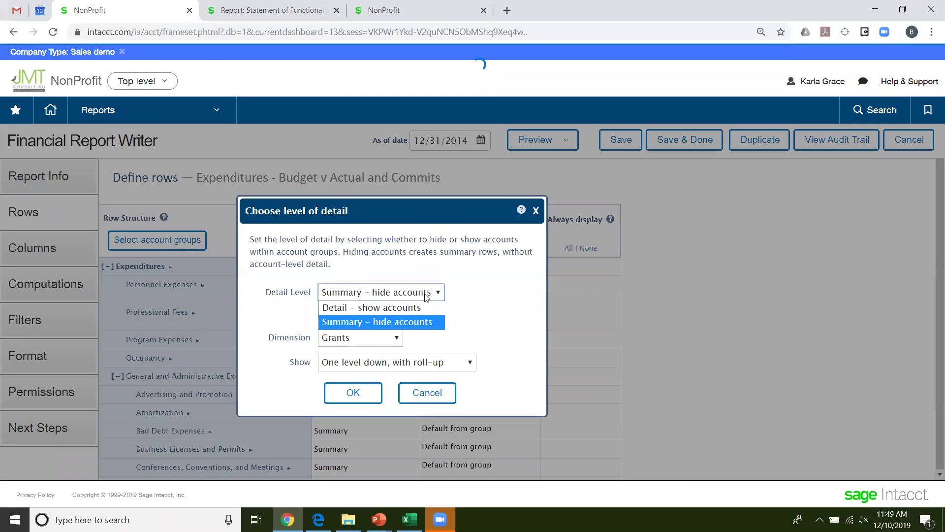
pyautogui.click(397, 305)
pyautogui.click(353, 323)
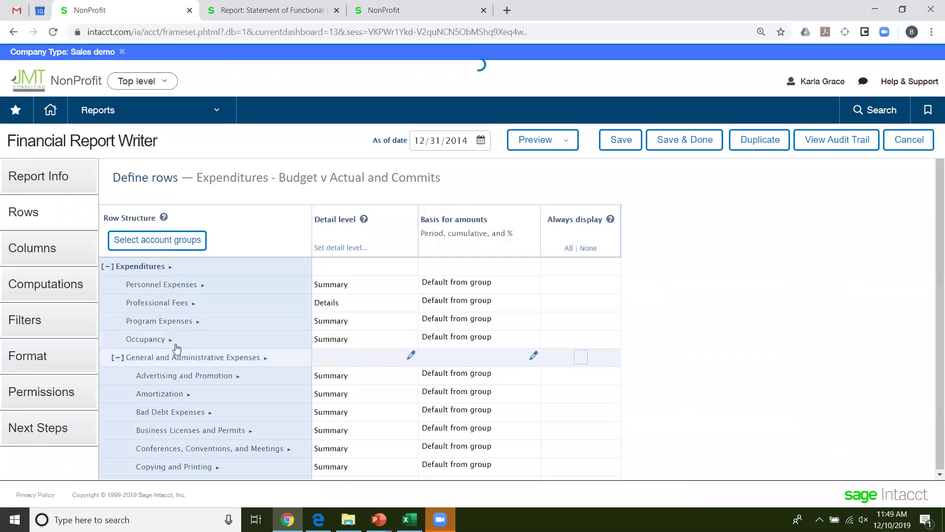
pyautogui.click(337, 310)
pyautogui.click(447, 293)
pyautogui.click(382, 322)
pyautogui.click(353, 342)
# In the report's column definitions, expand the Actual column by Grants, one level down with roll-up
pyautogui.click(38, 257)
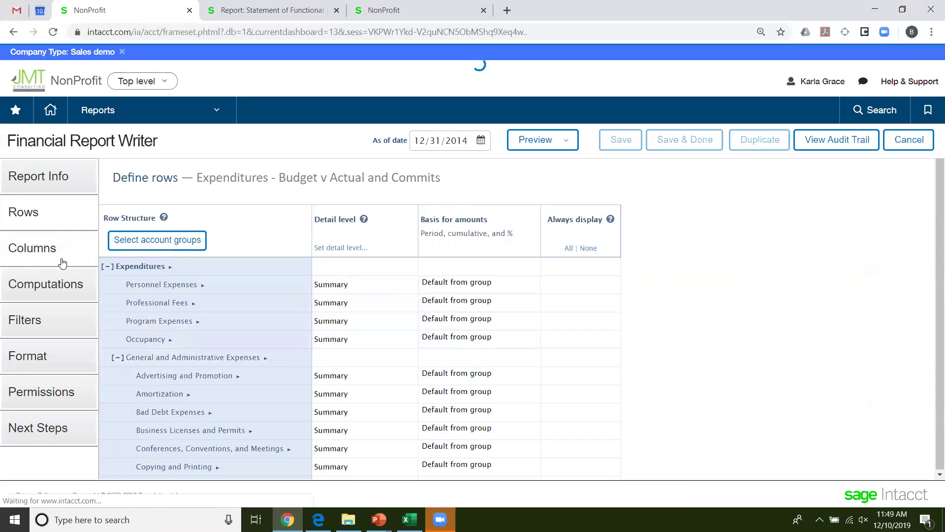
pyautogui.click(262, 10)
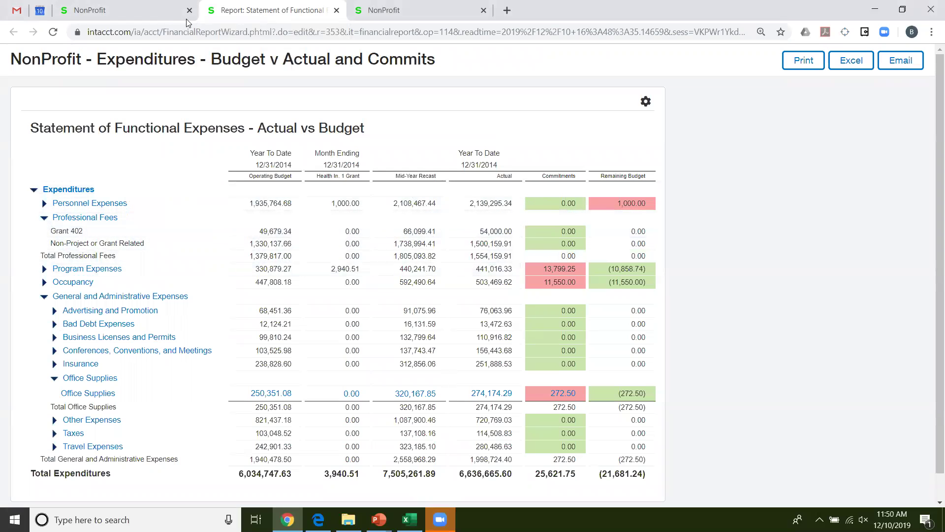
pyautogui.click(121, 14)
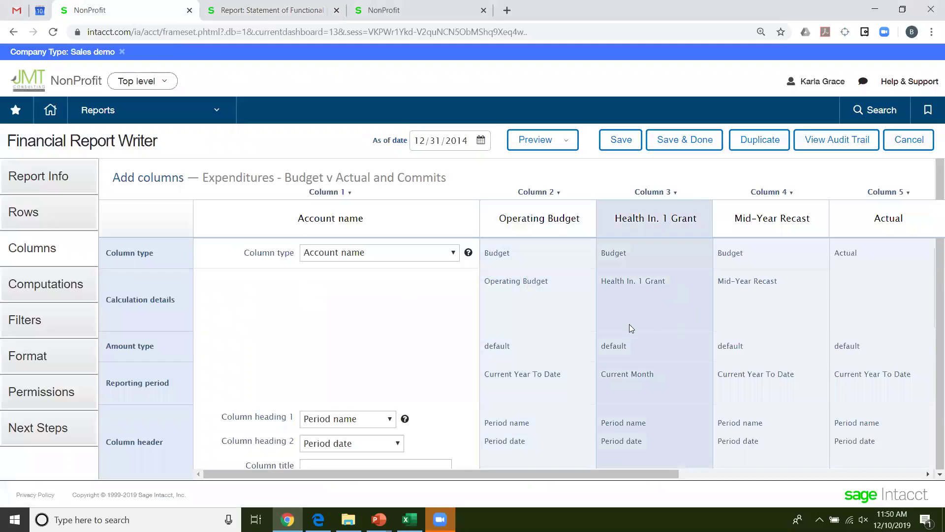
pyautogui.click(874, 325)
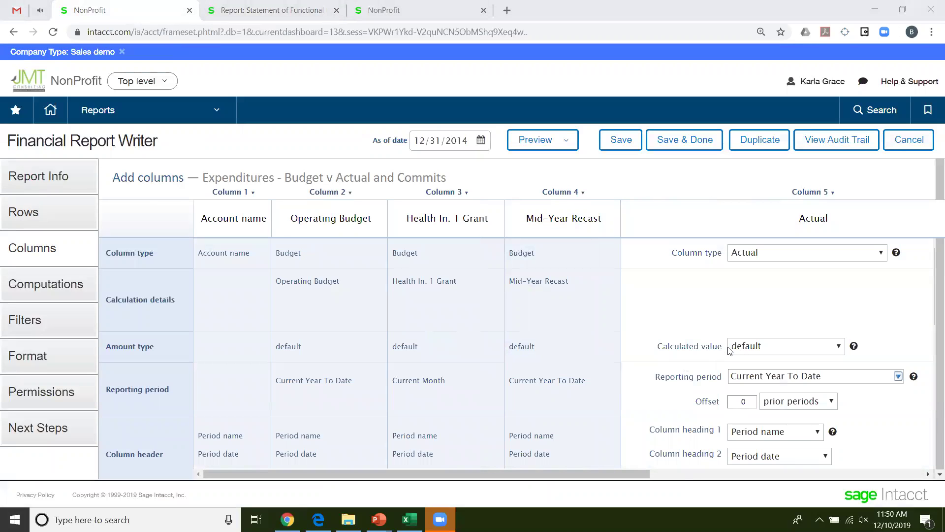
pyautogui.scroll(-4, 730, 350)
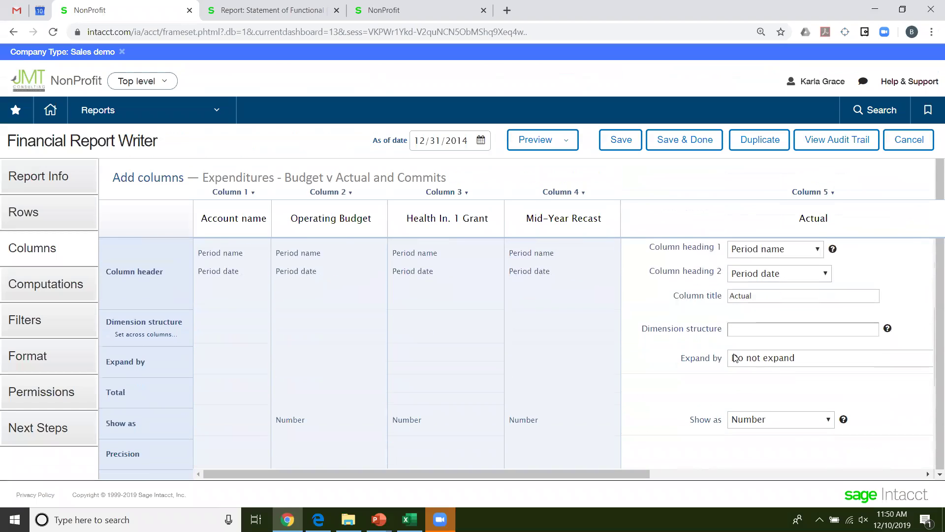
pyautogui.click(801, 360)
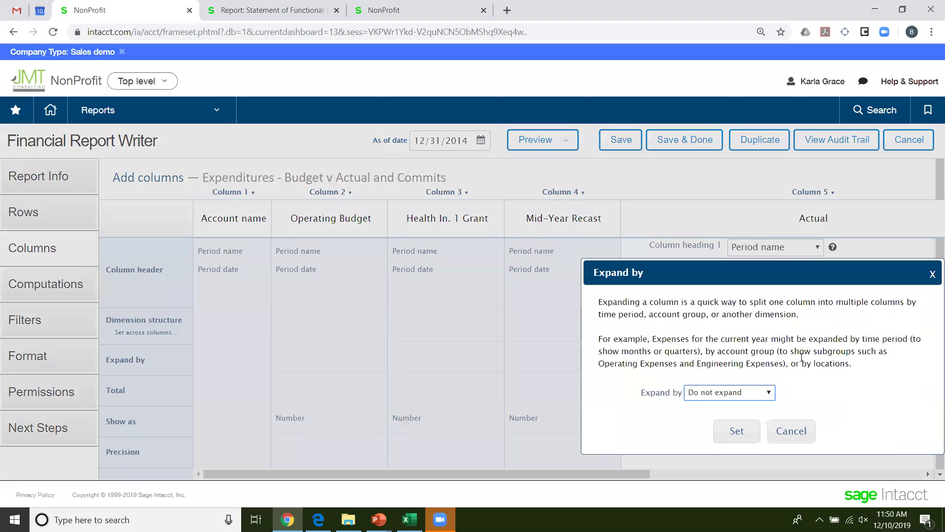
pyautogui.click(770, 393)
pyautogui.click(730, 312)
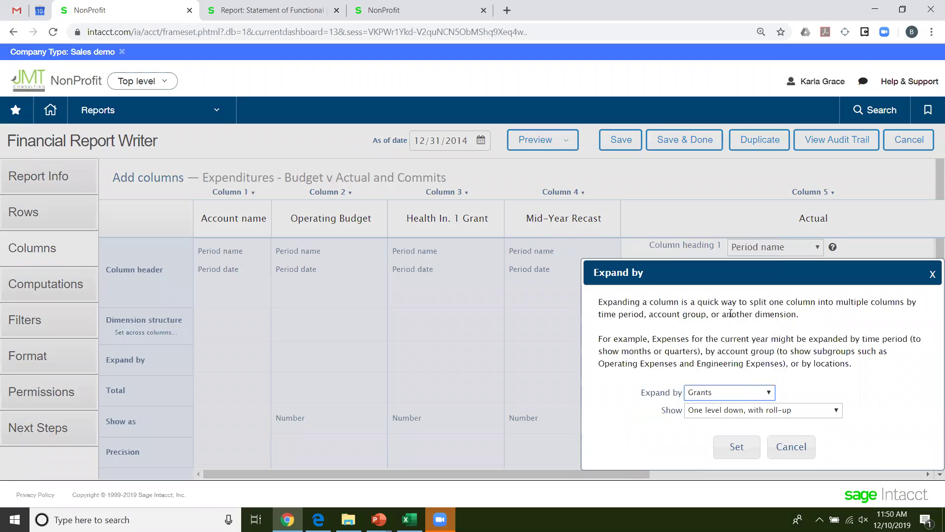
pyautogui.click(757, 447)
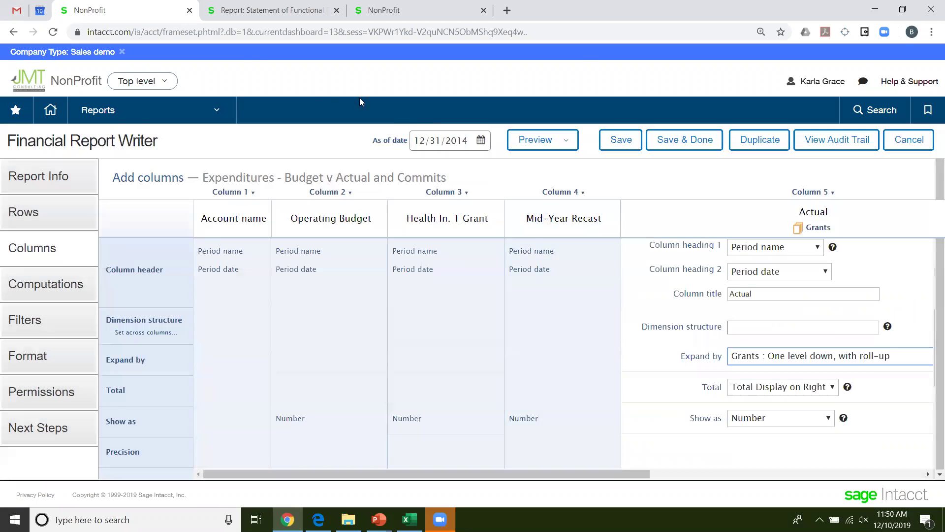
# Preview the report as a live HTML report and look across its grant columns
pyautogui.click(544, 143)
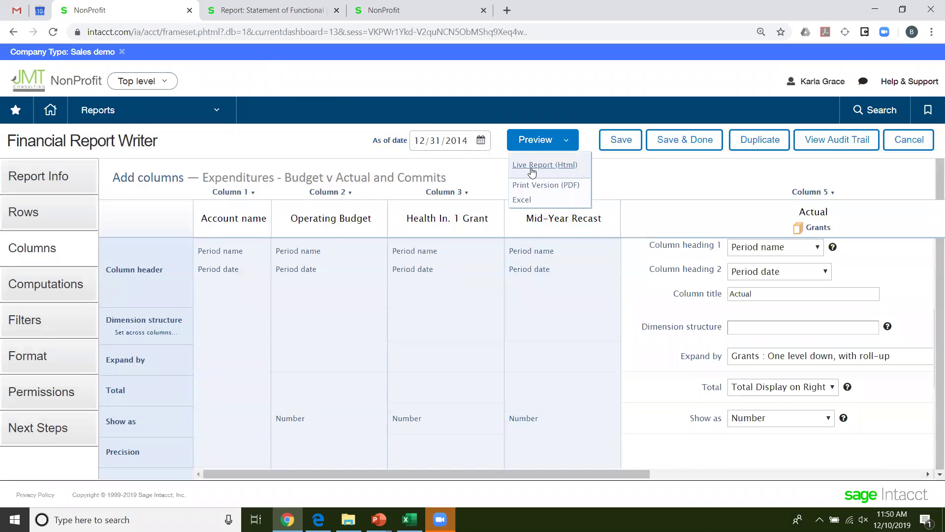
pyautogui.click(543, 168)
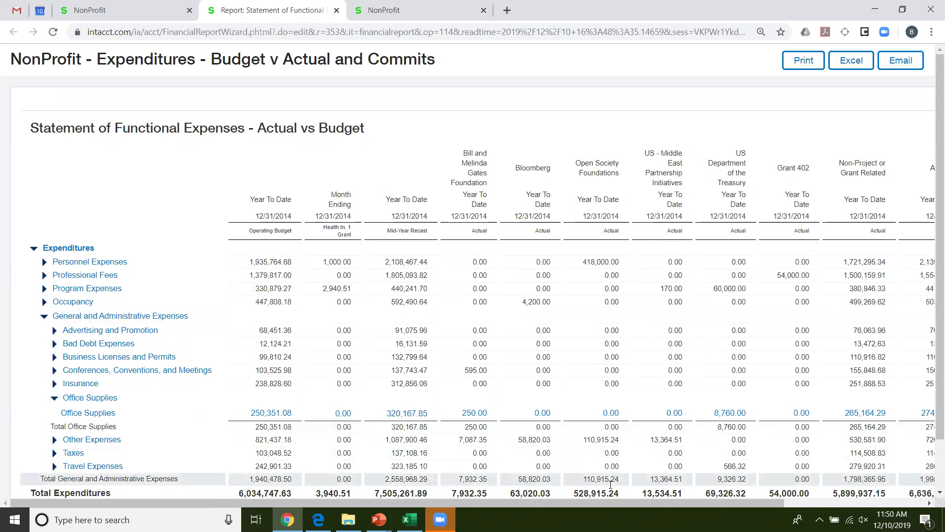
pyautogui.hscroll(3, 593, 510)
pyautogui.hscroll(2, 703, 502)
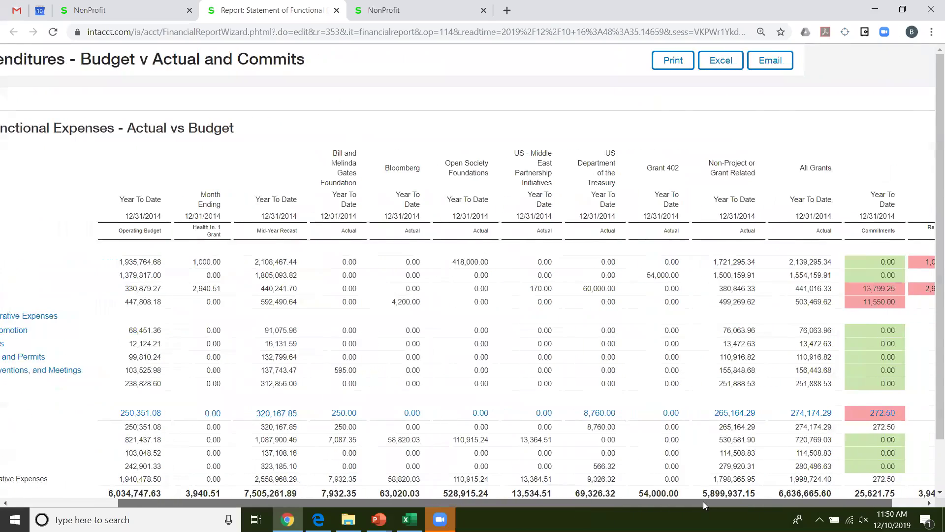
pyautogui.moveTo(703, 503); pyautogui.dragTo(637, 510)
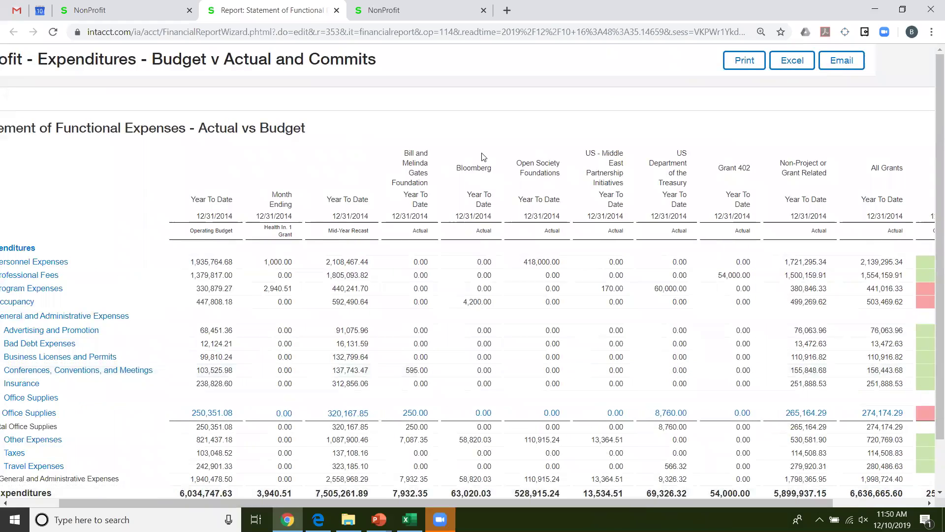
# Change the Actual column's Grants expansion to show all levels, with individual balance
pyautogui.click(193, 13)
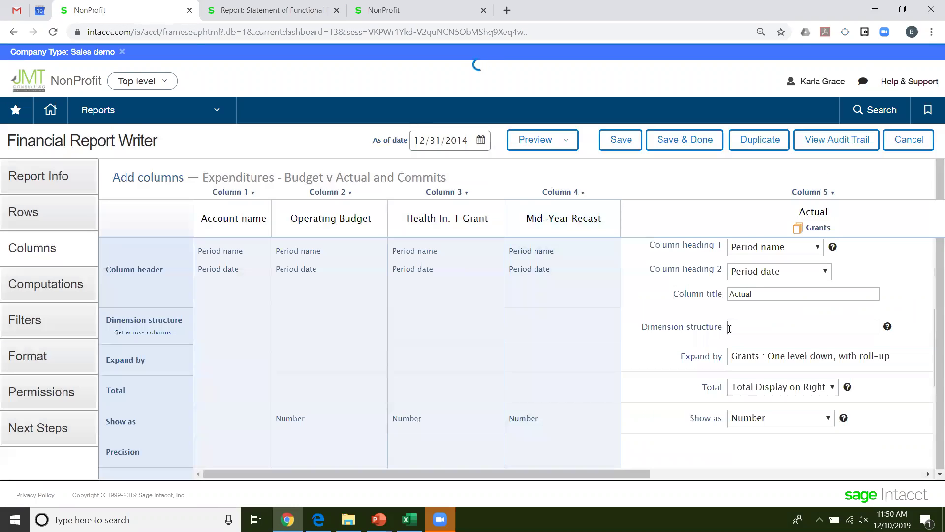
pyautogui.click(778, 358)
pyautogui.click(761, 403)
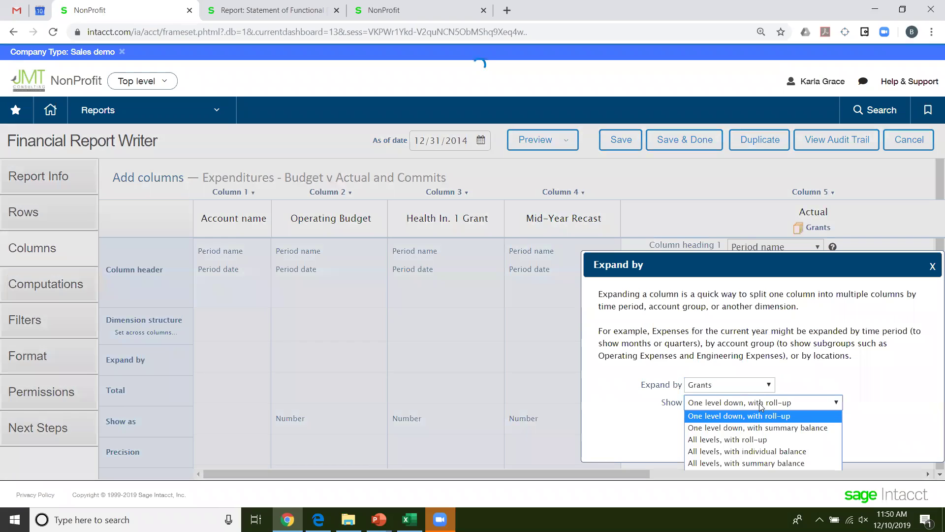
pyautogui.click(758, 453)
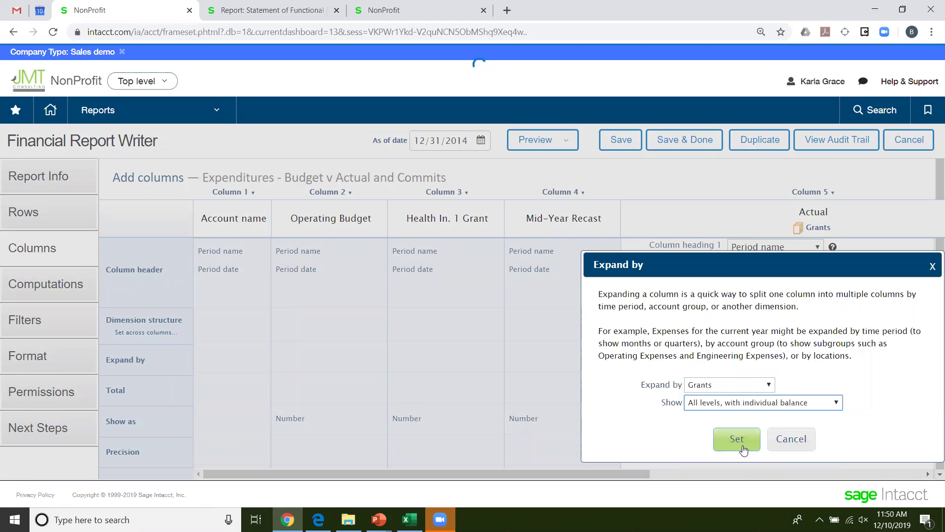
pyautogui.click(740, 443)
# Preview the live HTML report with the all-levels grant expansion, and return to the column definitions
pyautogui.click(562, 142)
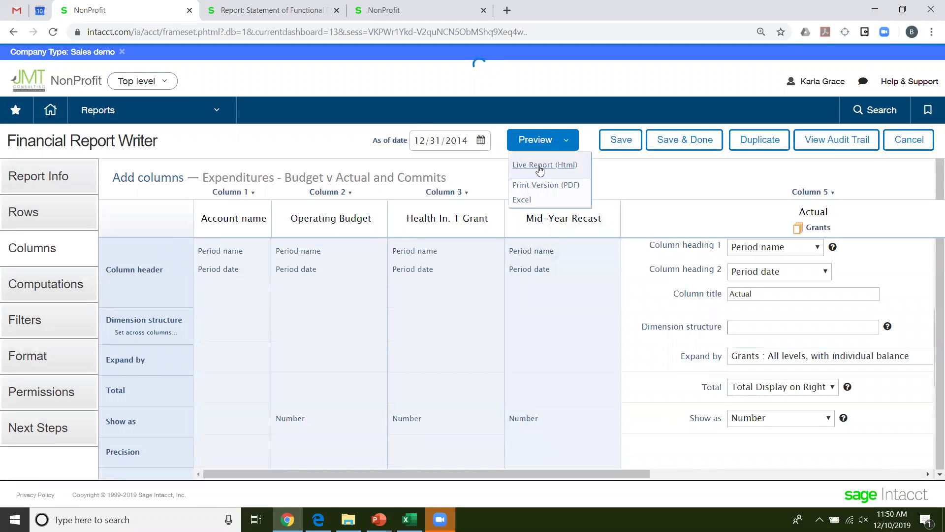
pyautogui.click(540, 165)
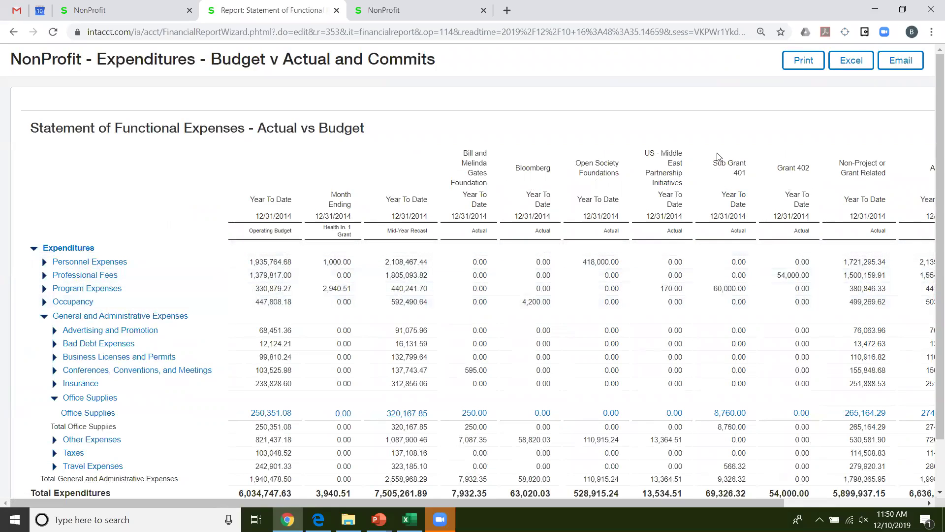
pyautogui.click(148, 5)
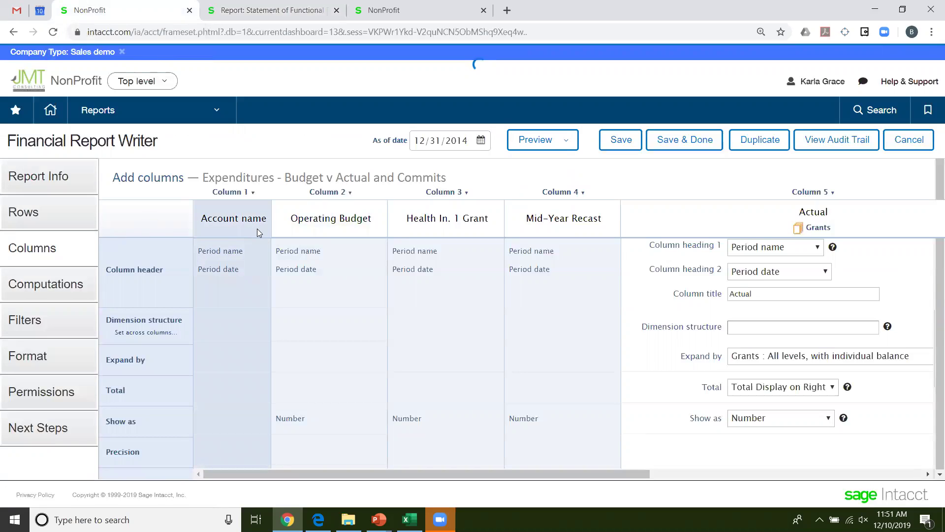
# Switch to the PowerPoint slide show and advance to the Conditional Highlighting in Financial Reports slide
pyautogui.hotkey('alt', 'Tab')
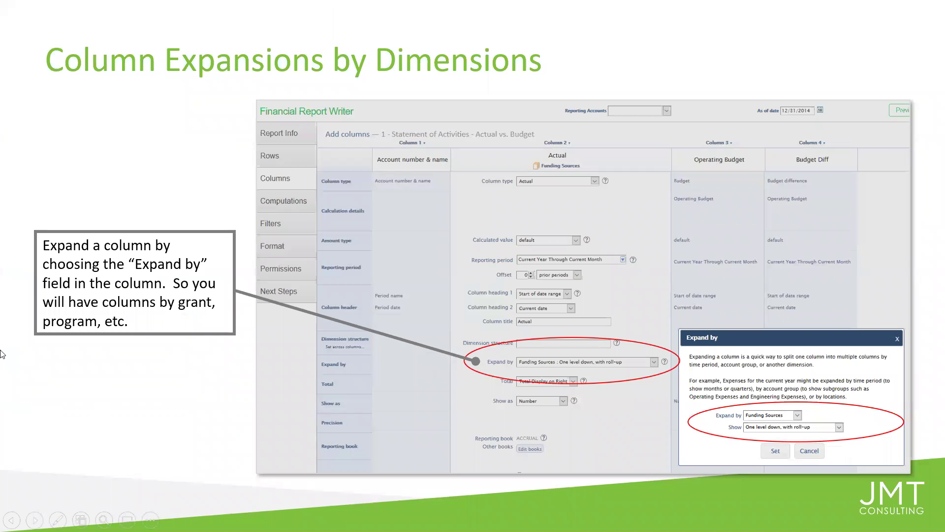
pyautogui.press('Right')
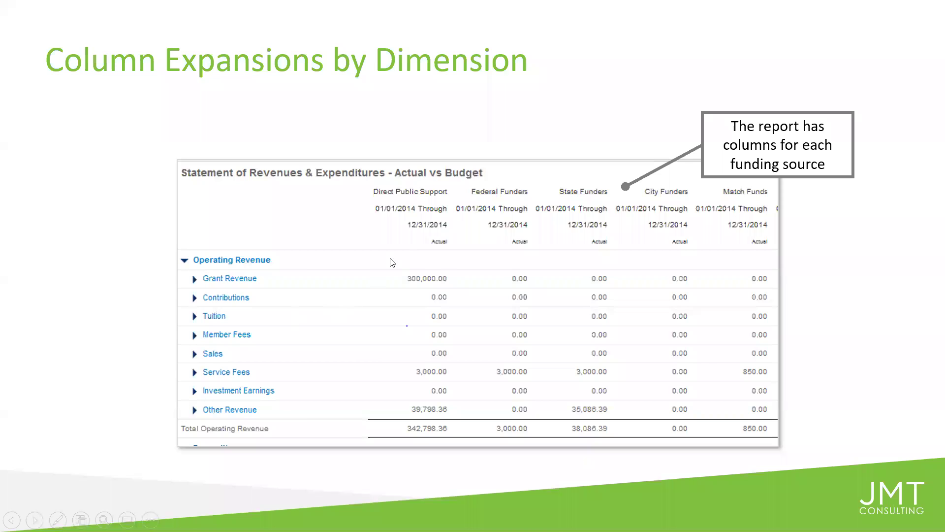
pyautogui.press('Right')
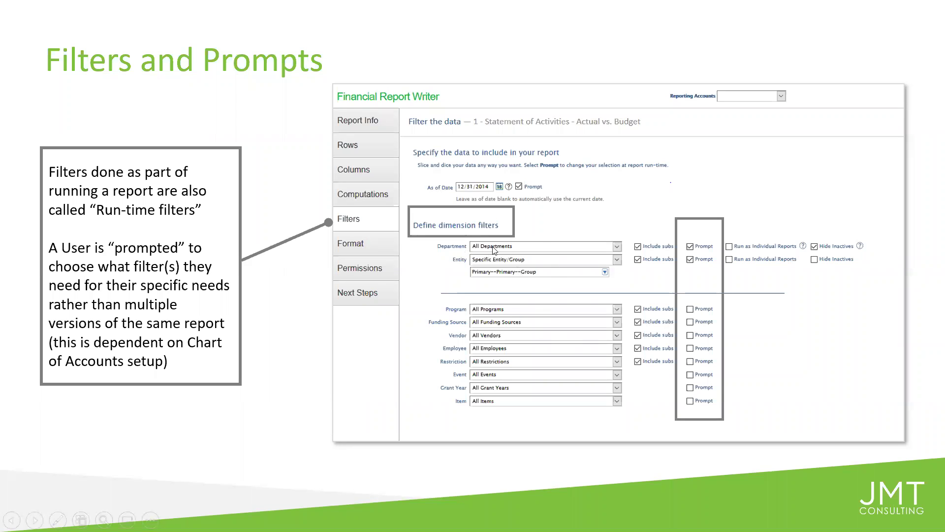
pyautogui.click(454, 331)
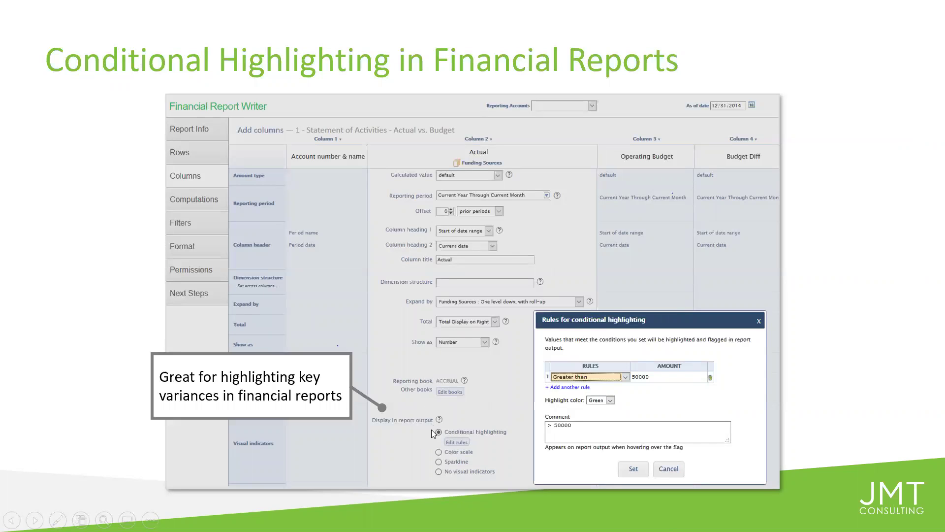
# Switch back to Sage Intacct and examine the highlighting in the report preview's Commitments and Remaining Budget columns
pyautogui.hotkey('alt', 'Tab')
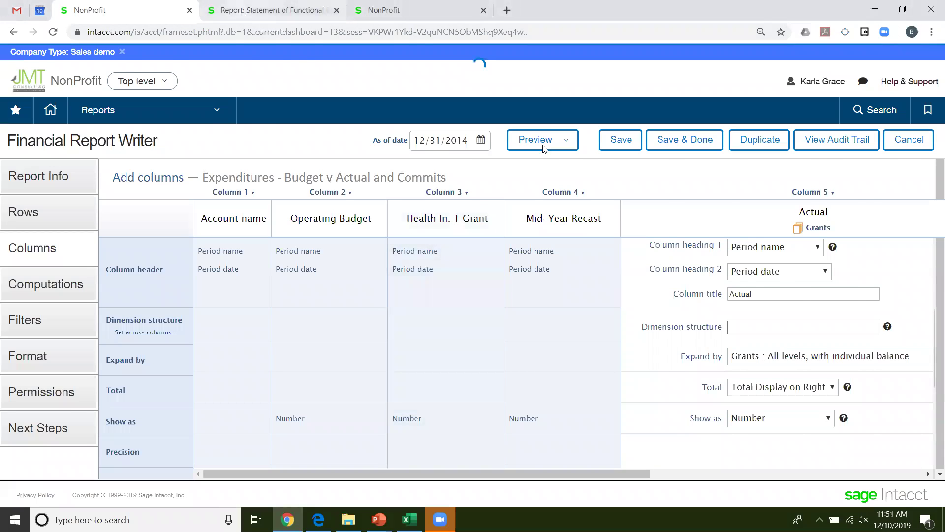
pyautogui.click(242, 14)
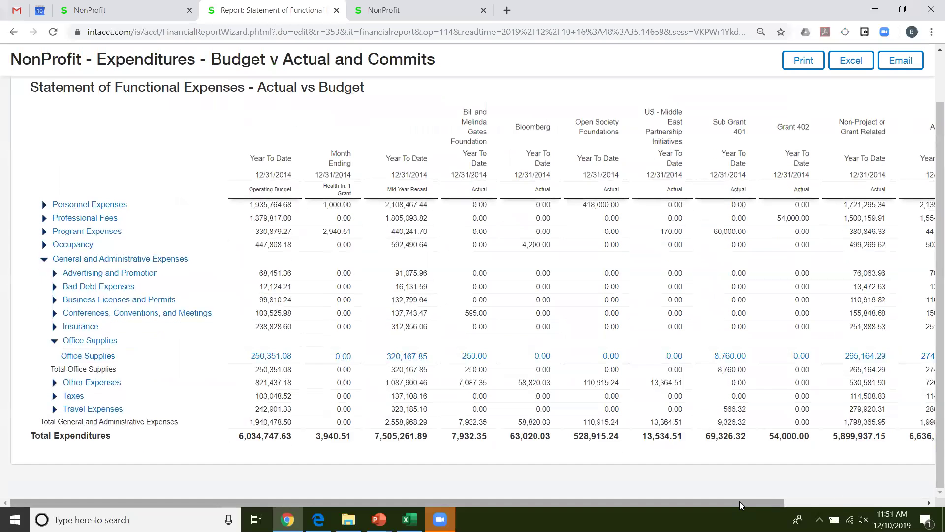
pyautogui.moveTo(739, 501); pyautogui.dragTo(880, 502)
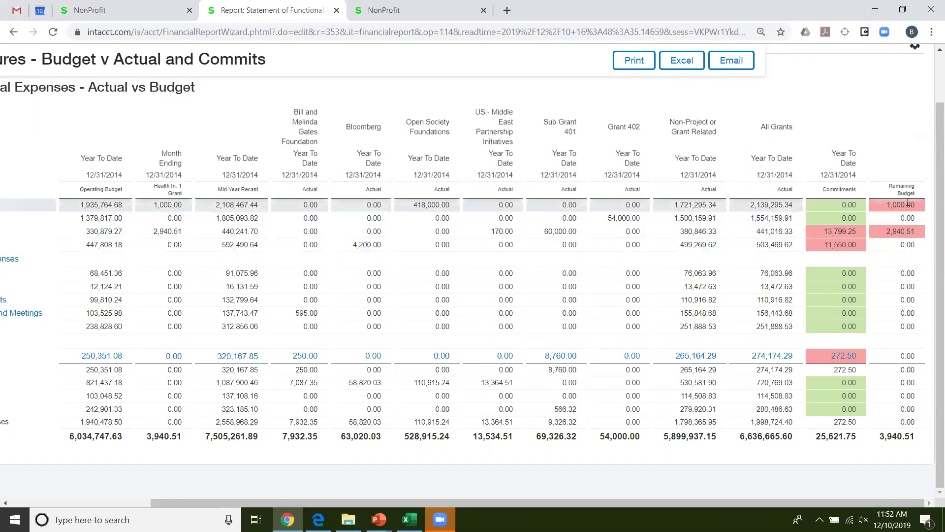
pyautogui.scroll(1, 903, 234)
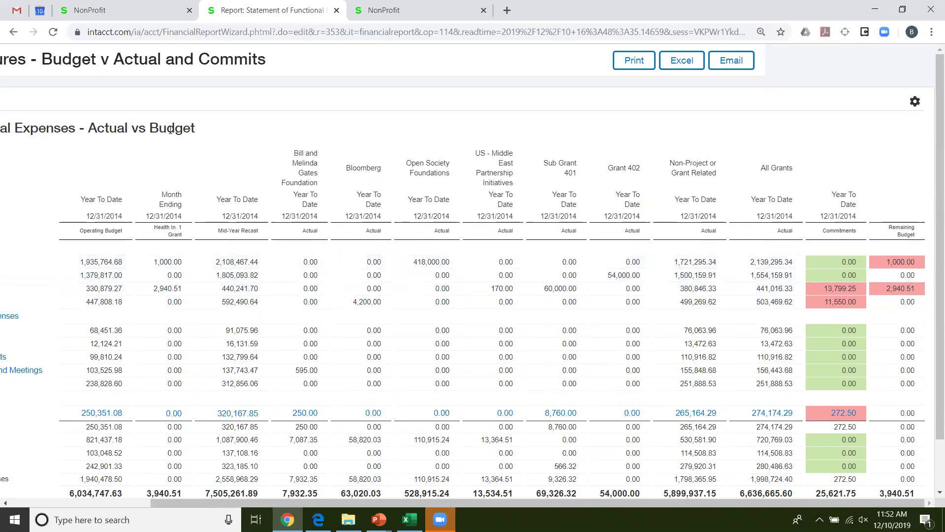
# Return to the column definitions and open the conditional highlighting rules of the Remaining Budget column for review
pyautogui.click(115, 9)
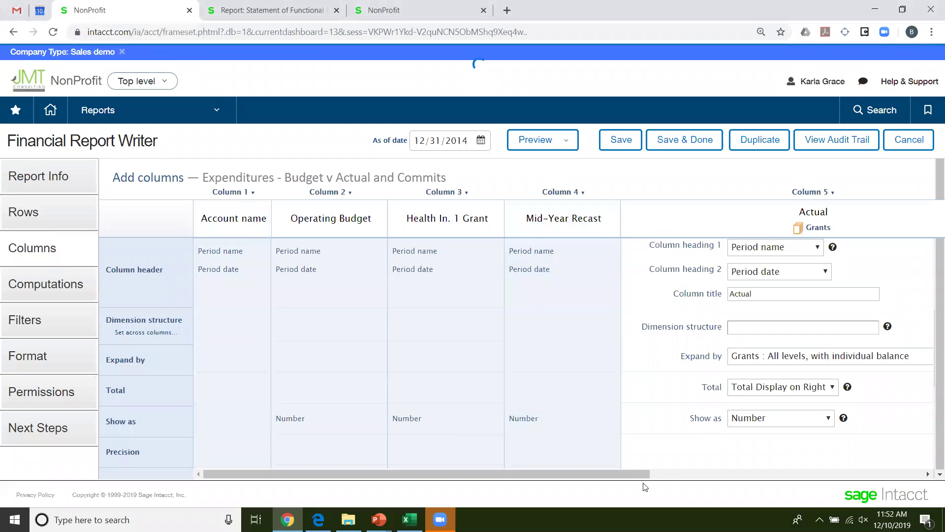
pyautogui.moveTo(636, 475); pyautogui.dragTo(927, 470)
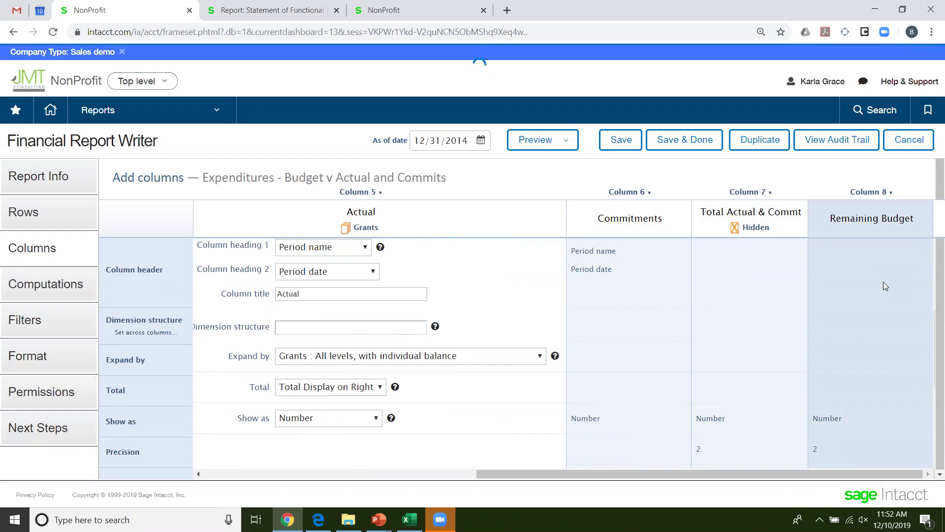
pyautogui.scroll(-4, 844, 354)
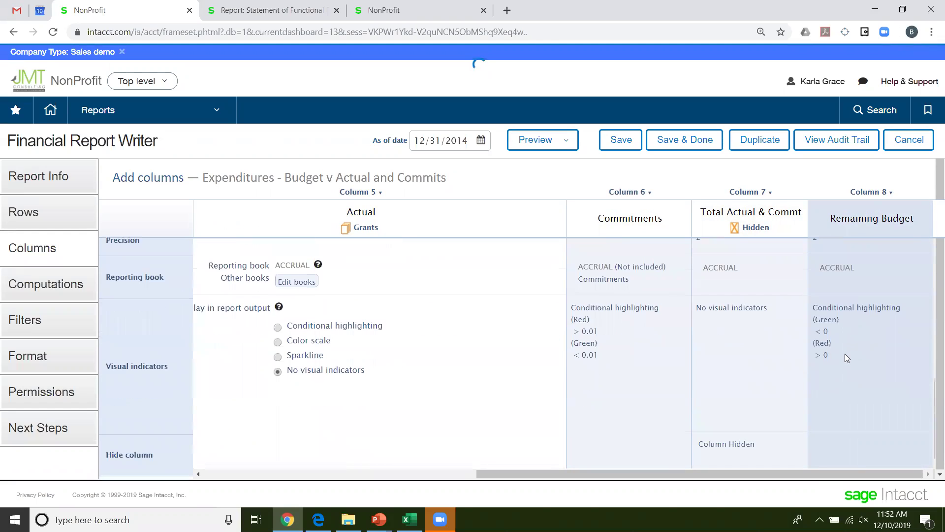
pyautogui.click(853, 319)
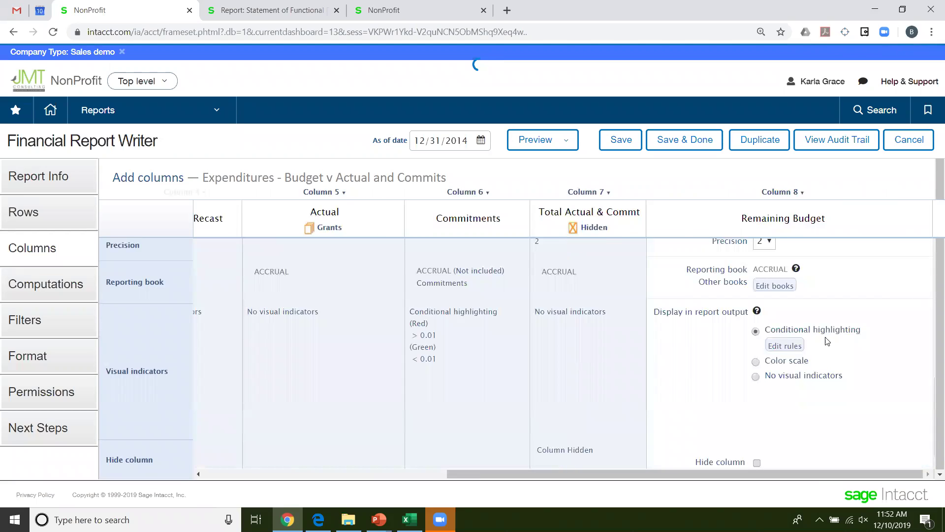
pyautogui.click(790, 350)
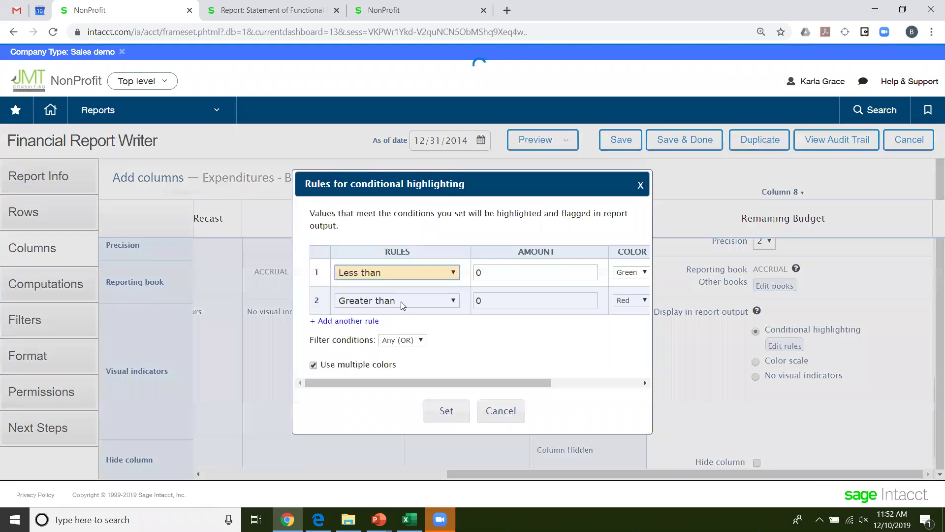
pyautogui.moveTo(512, 384); pyautogui.dragTo(462, 388)
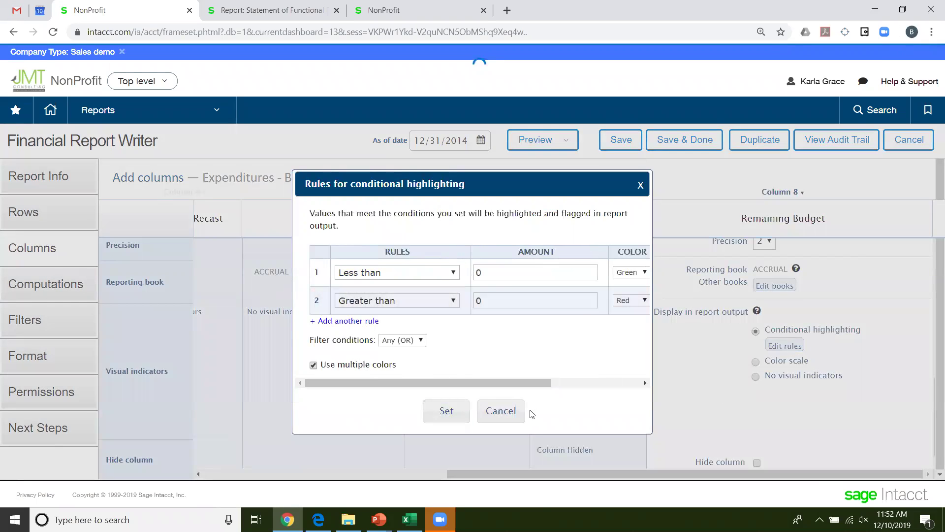
# Close the highlighting rules unchanged and switch to the PowerPoint slide show to review the Conditional Highlighting in Financial Reports slides
pyautogui.click(516, 417)
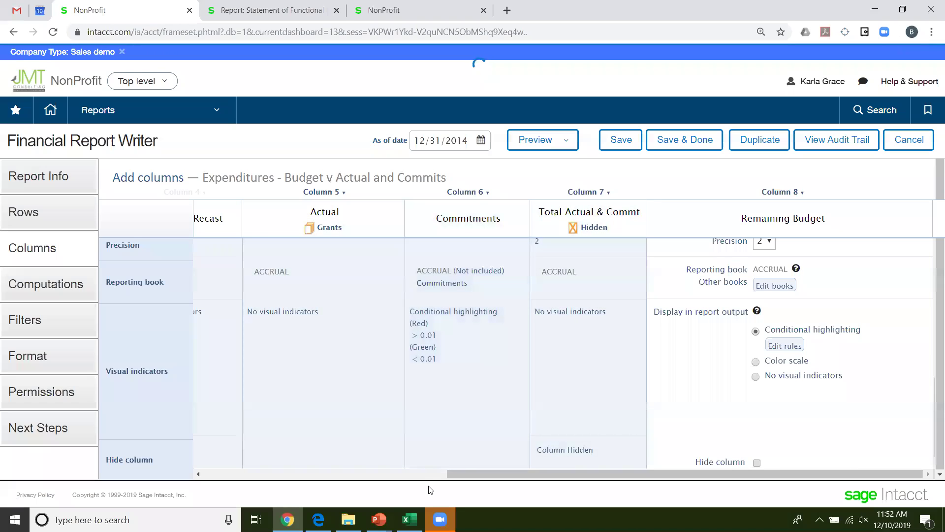
pyautogui.moveTo(379, 520)
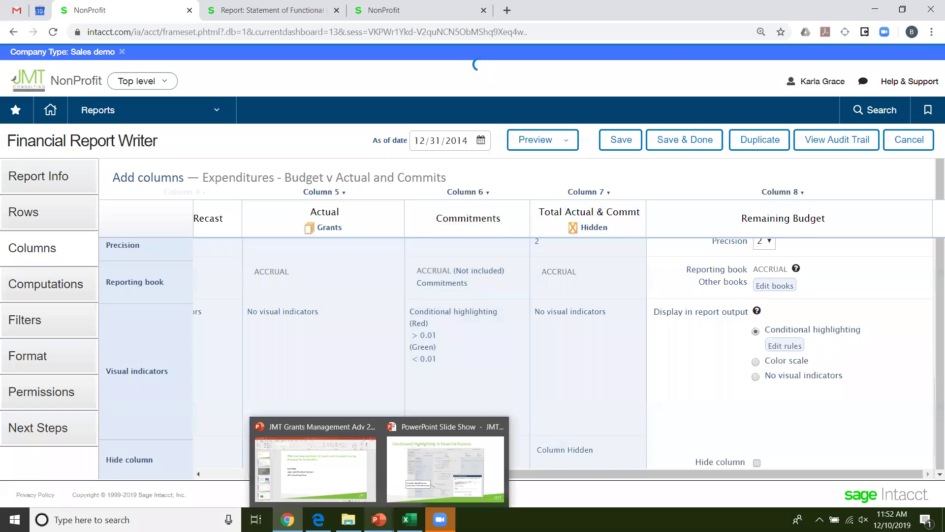
pyautogui.click(450, 475)
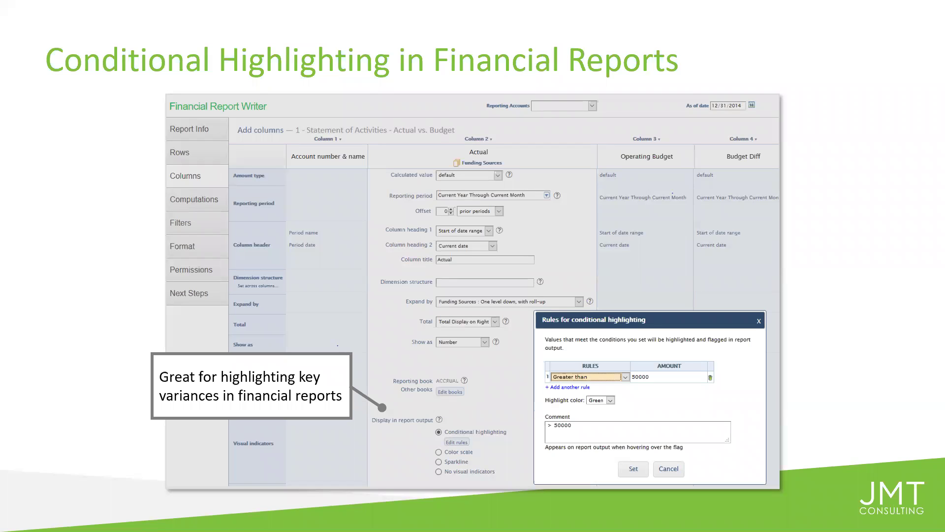
pyautogui.press('Right')
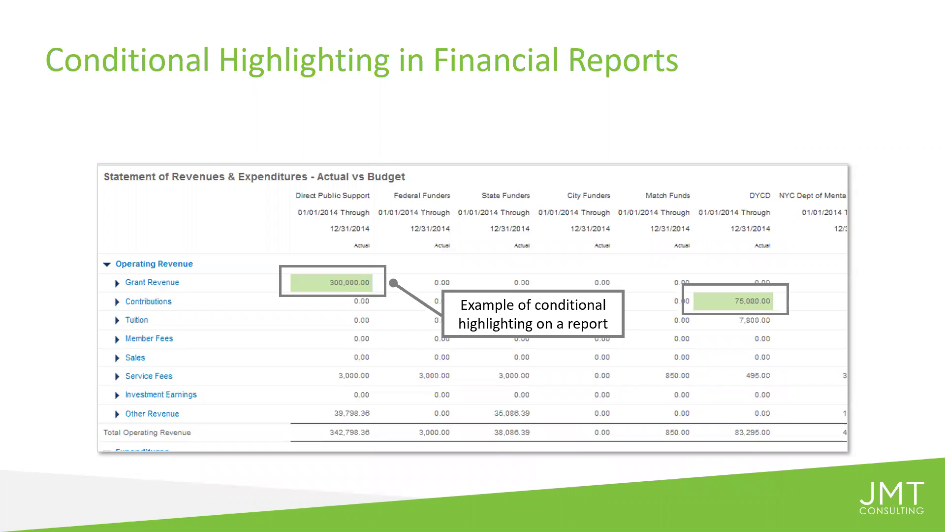
pyautogui.press('Right')
pyautogui.press('Left')
pyautogui.press('Left')
pyautogui.press('Left')
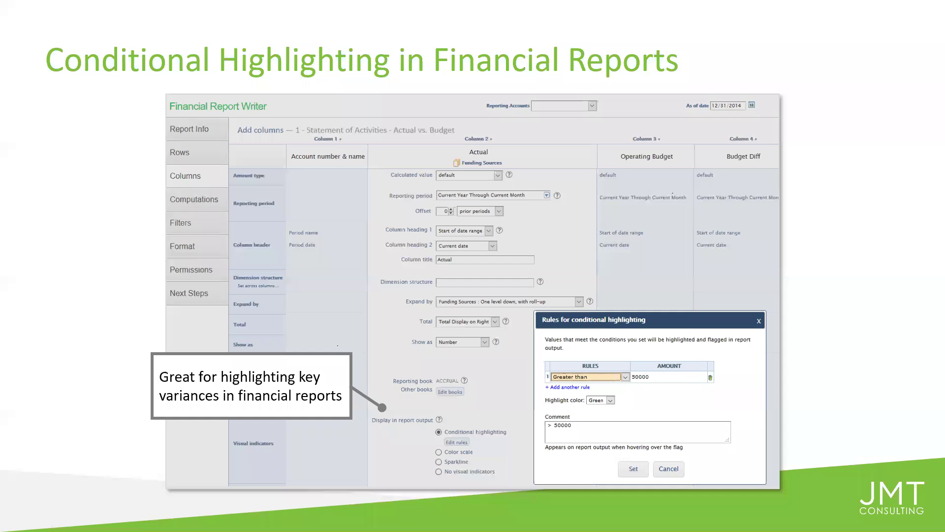
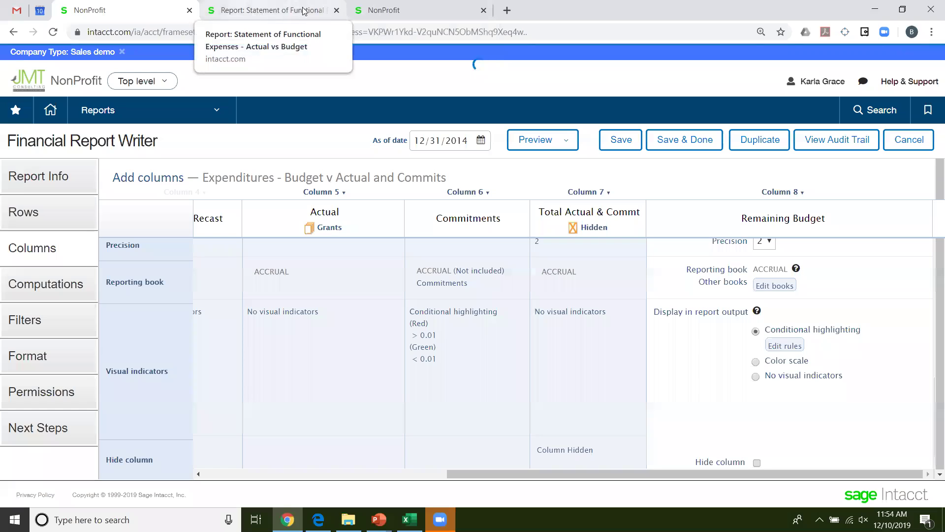
# Switch back to Sage Intacct's bill page and show the dimensions listed in the Reports setup options
pyautogui.click(394, 10)
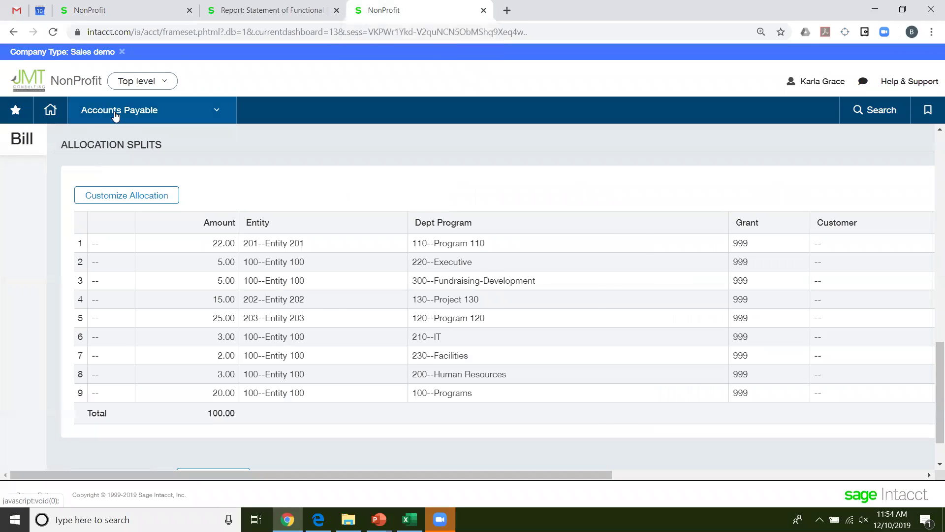
pyautogui.click(88, 116)
pyautogui.click(99, 160)
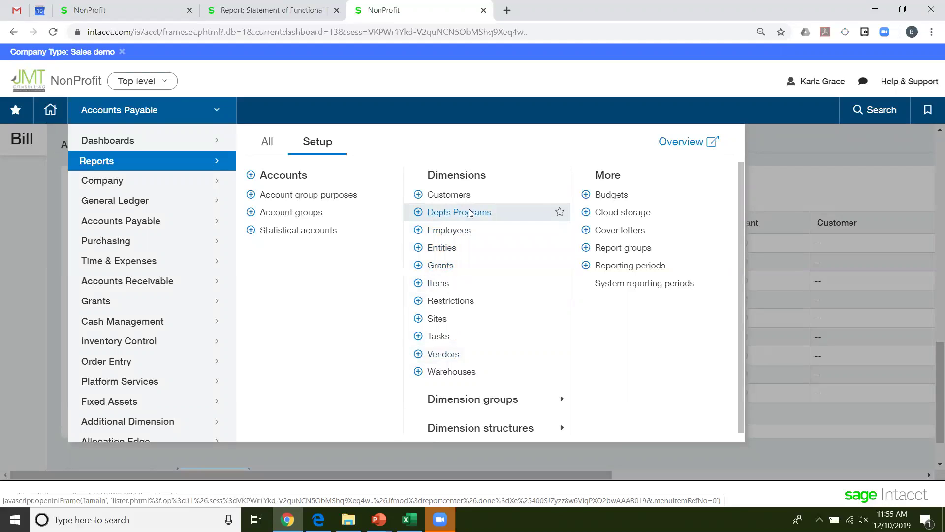
# Switch to the PowerPoint slide show and advance from the Tips and Tricks slide to the Questions slide
pyautogui.hotkey('alt', 'Tab')
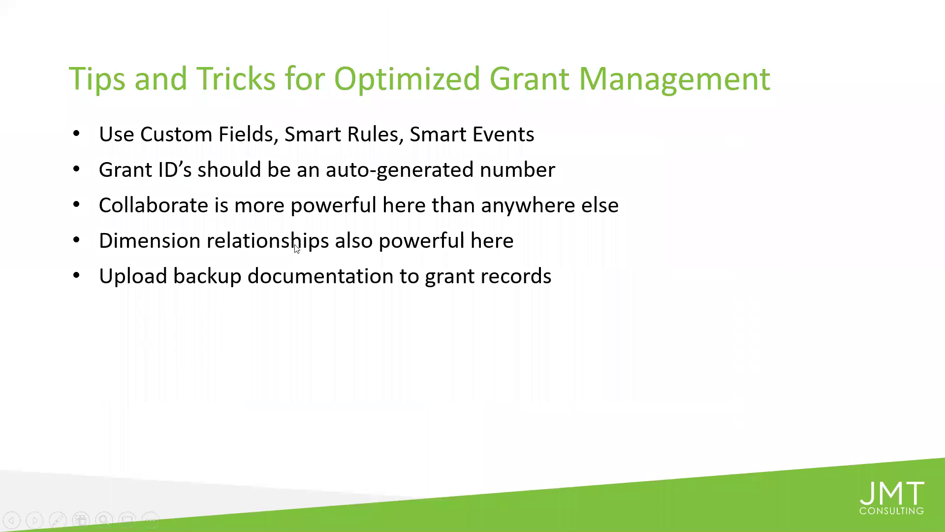
pyautogui.click(310, 289)
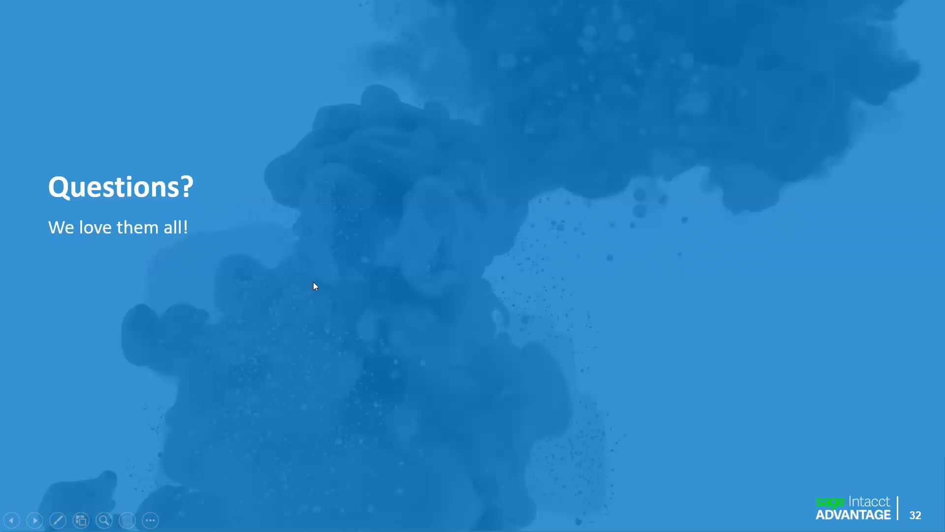
# Switch back to Sage Intacct and open the SEFA Details Report from the financial reports list for editing
pyautogui.hotkey('alt', 'Tab')
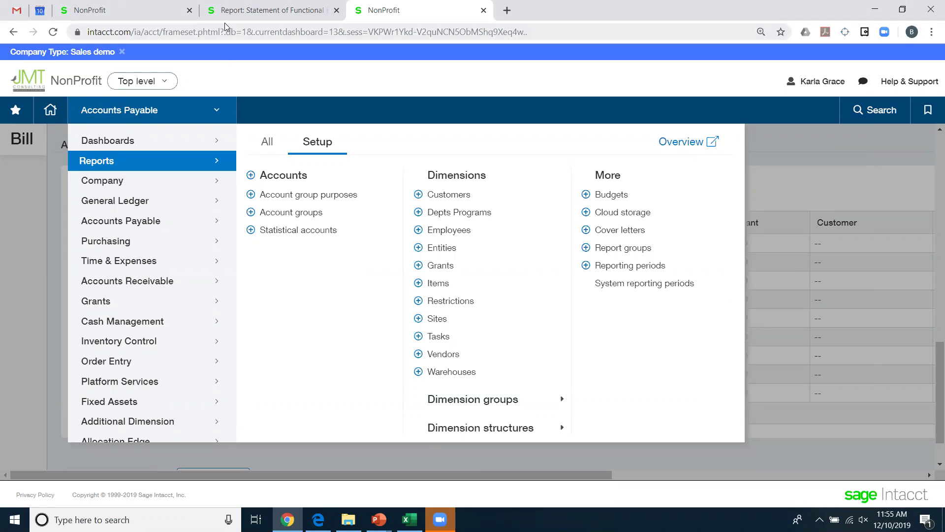
pyautogui.click(123, 10)
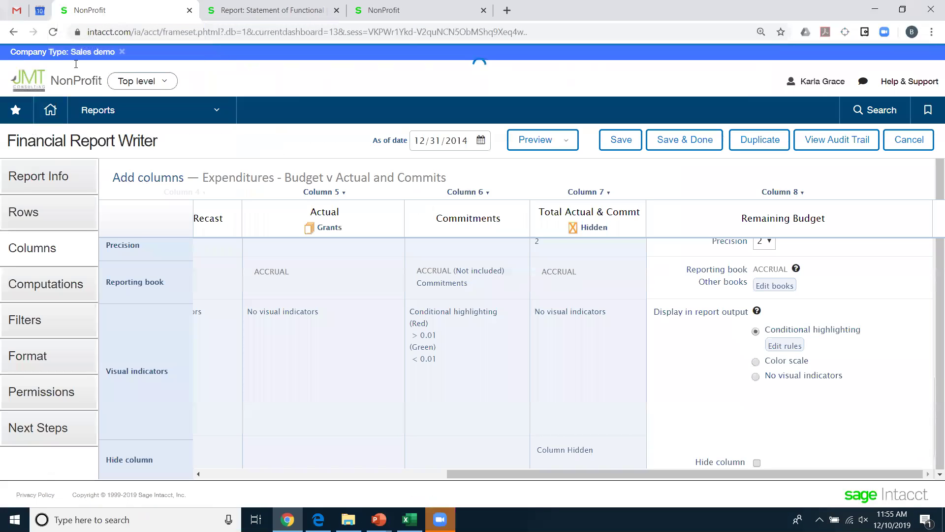
pyautogui.click(98, 110)
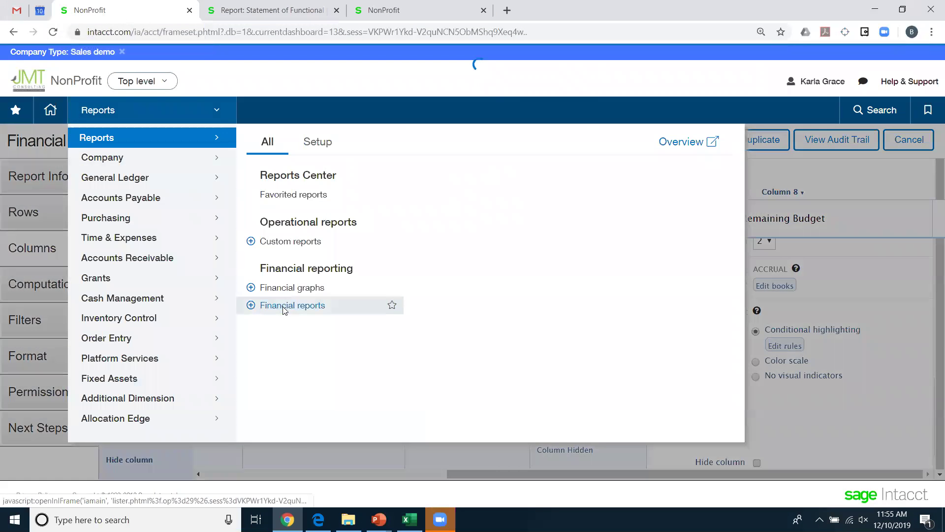
pyautogui.click(286, 312)
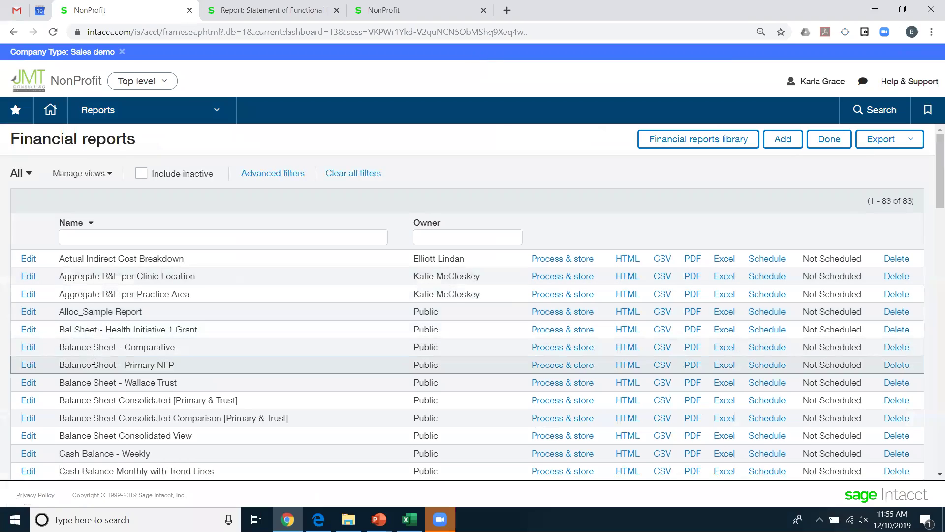
pyautogui.scroll(-5, 94, 364)
pyautogui.scroll(-6, 94, 364)
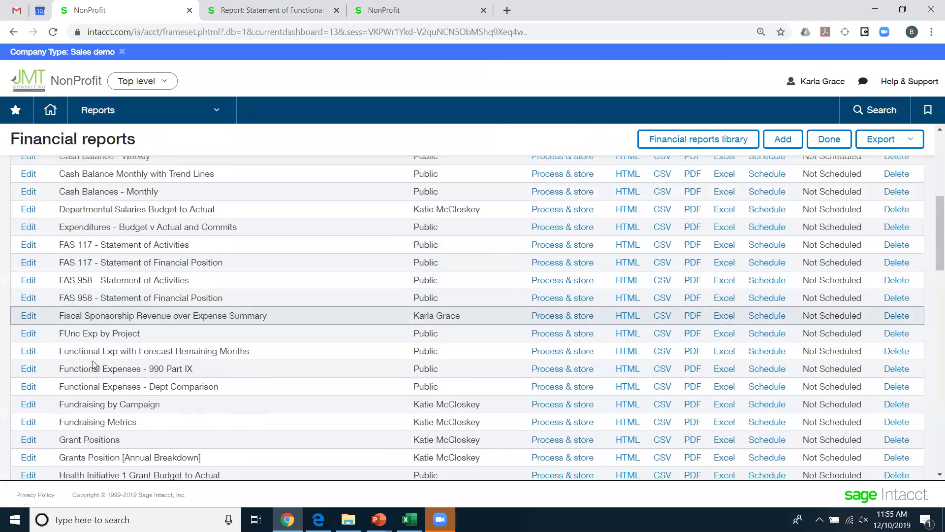
pyautogui.scroll(-5, 93, 361)
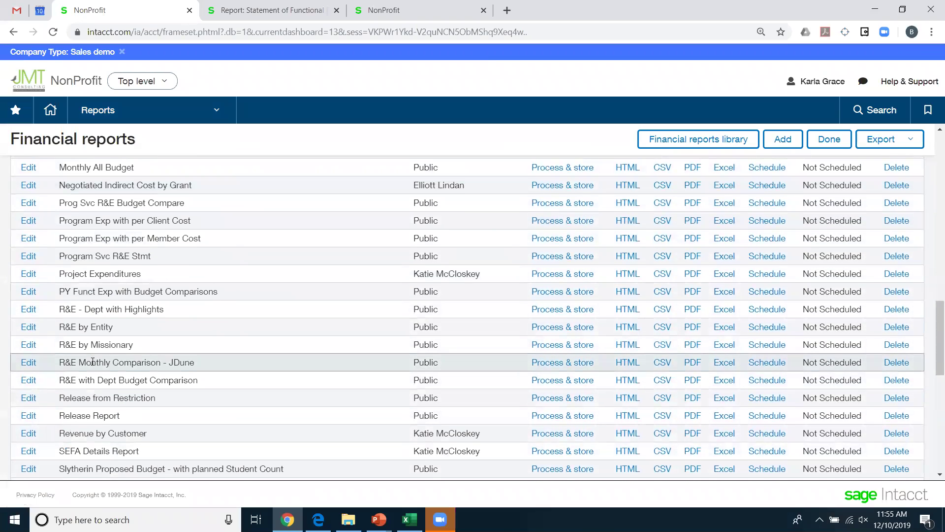
pyautogui.scroll(-1, 93, 362)
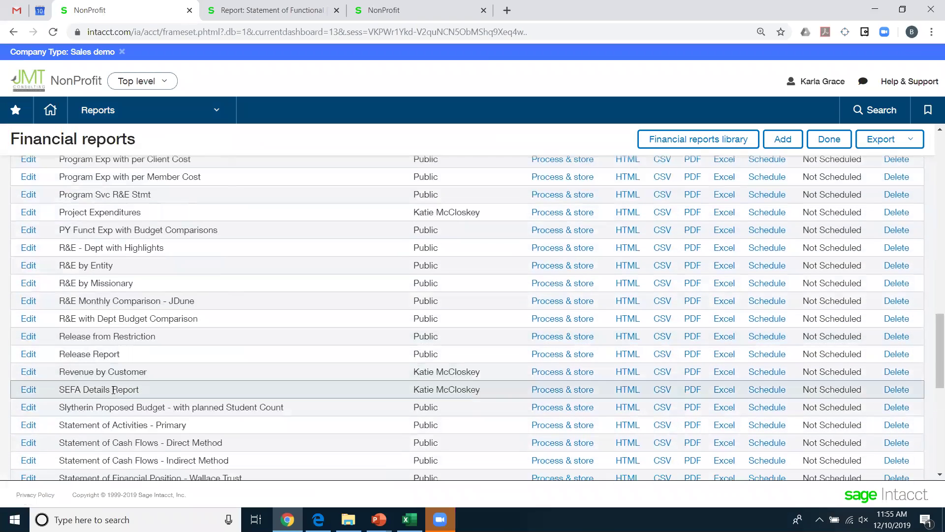
pyautogui.click(28, 390)
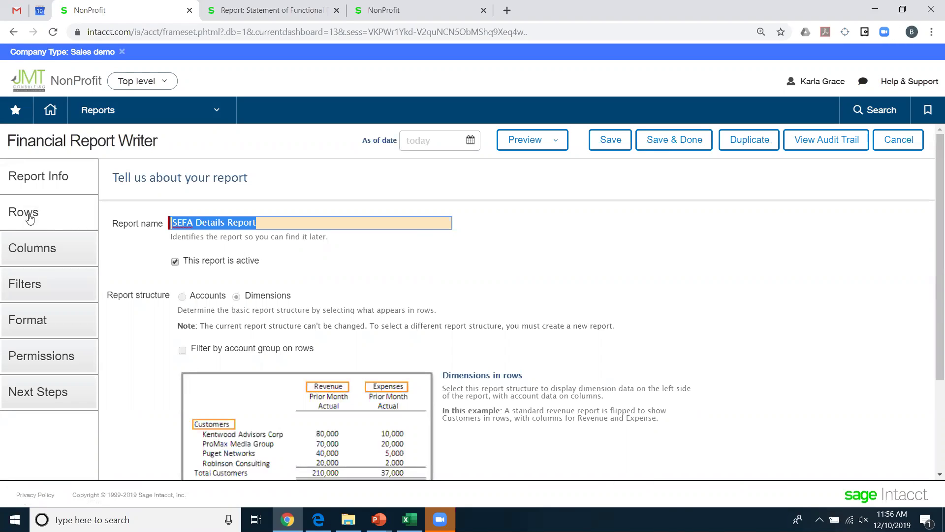
# Examine the SEFA Details Report's column definitions and the column types available for the Agency column
pyautogui.click(38, 259)
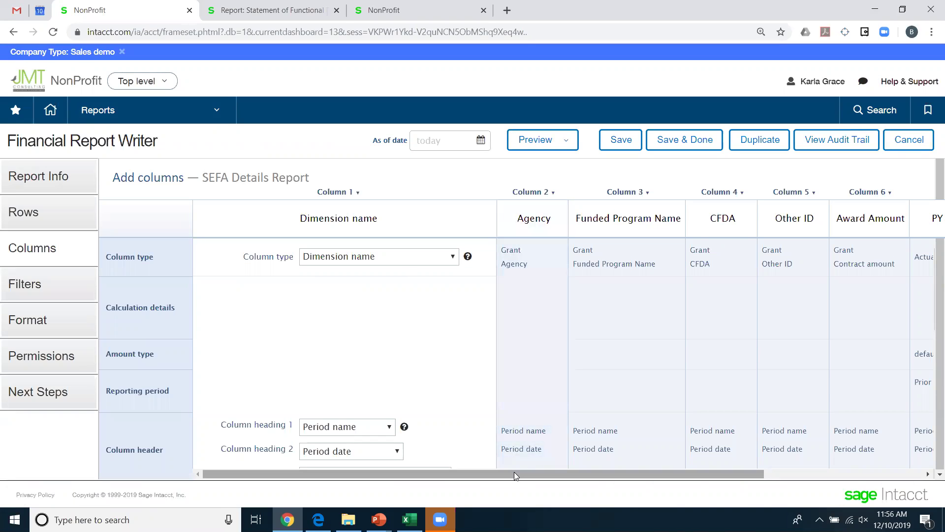
pyautogui.moveTo(514, 471); pyautogui.dragTo(673, 471)
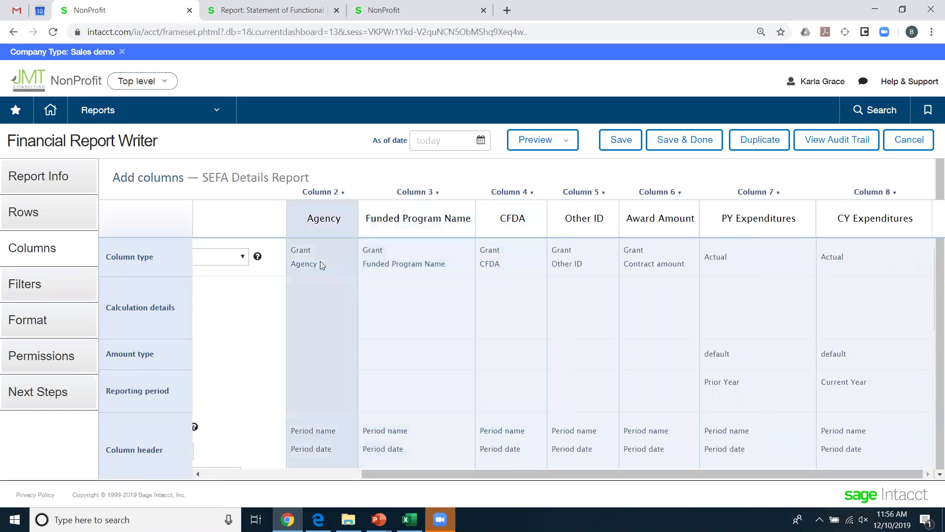
pyautogui.click(320, 262)
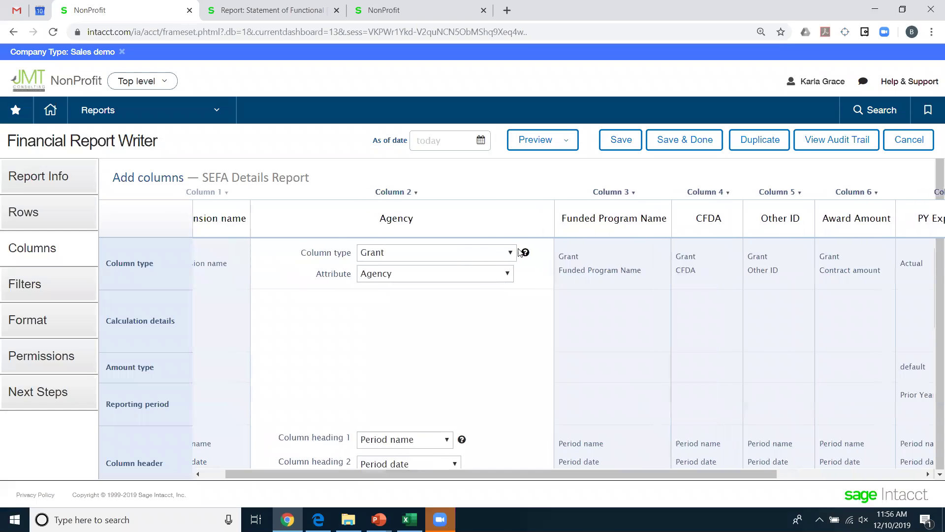
pyautogui.click(510, 254)
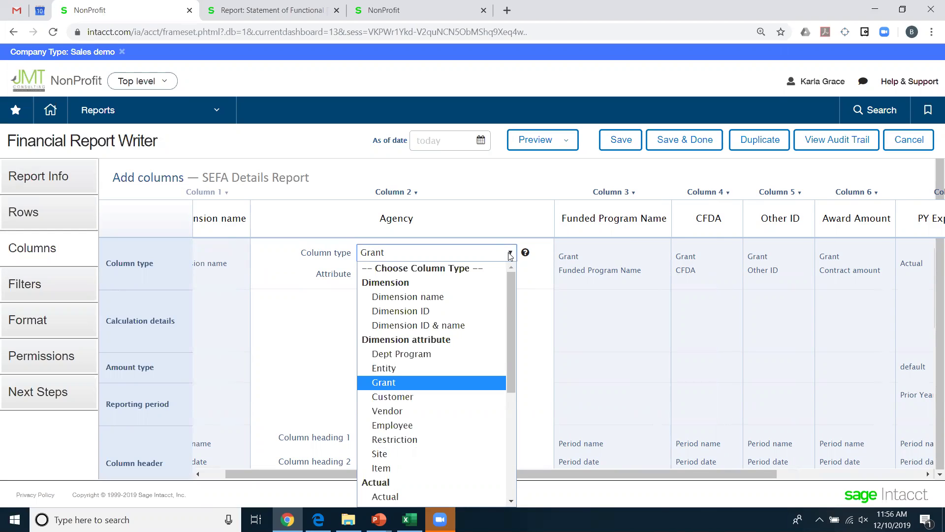
pyautogui.click(510, 253)
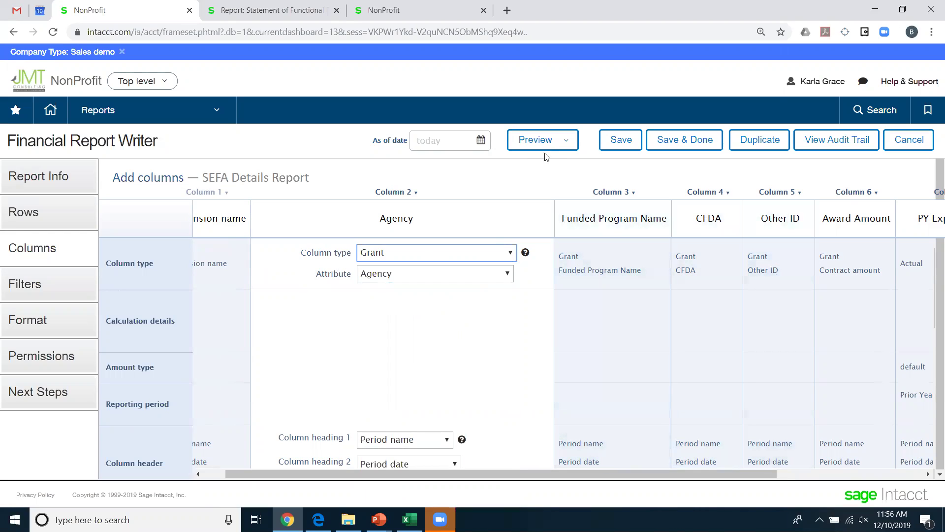
# Preview the SEFA Details Report to review its grant attribute and expenditure columns
pyautogui.moveTo(541, 147)
pyautogui.click(535, 172)
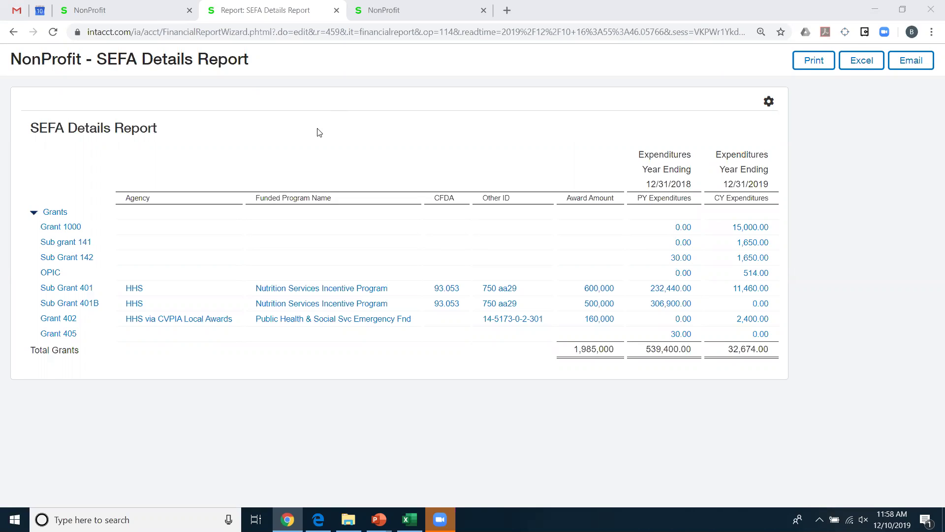
# Leave the unsaved bill and open the PR tax bene hours account allocation definition for editing
pyautogui.click(375, 11)
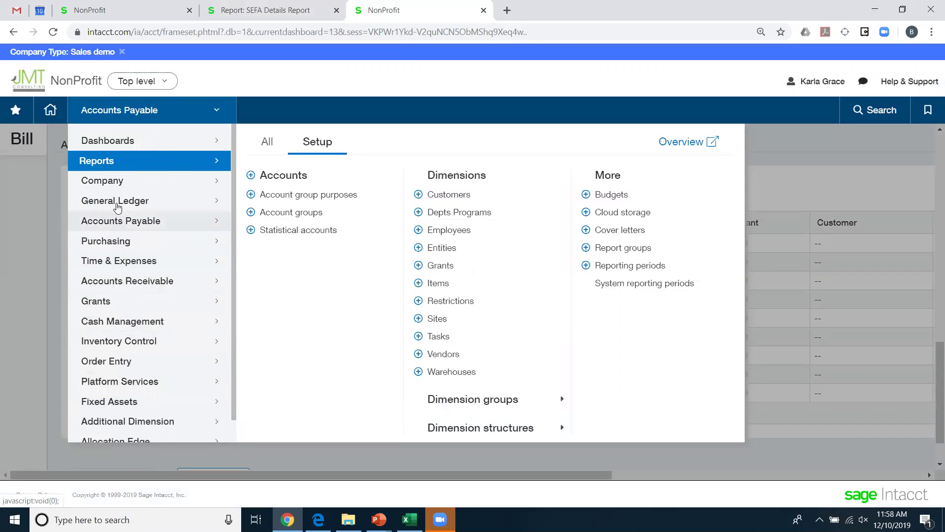
pyautogui.click(204, 202)
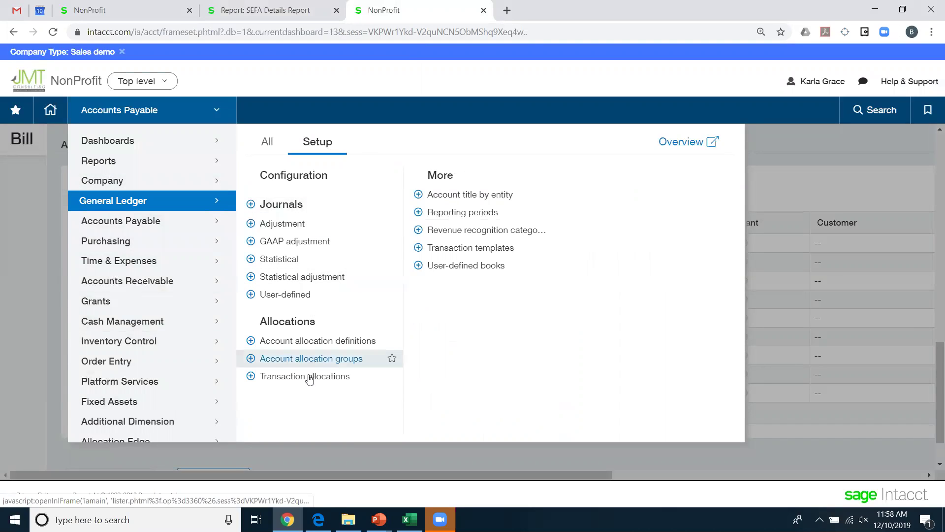
pyautogui.click(338, 346)
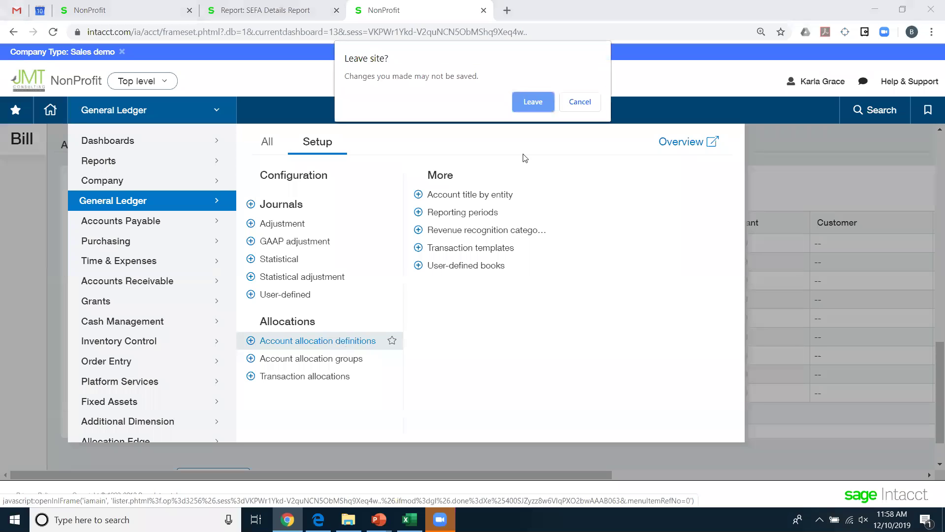
pyautogui.click(530, 101)
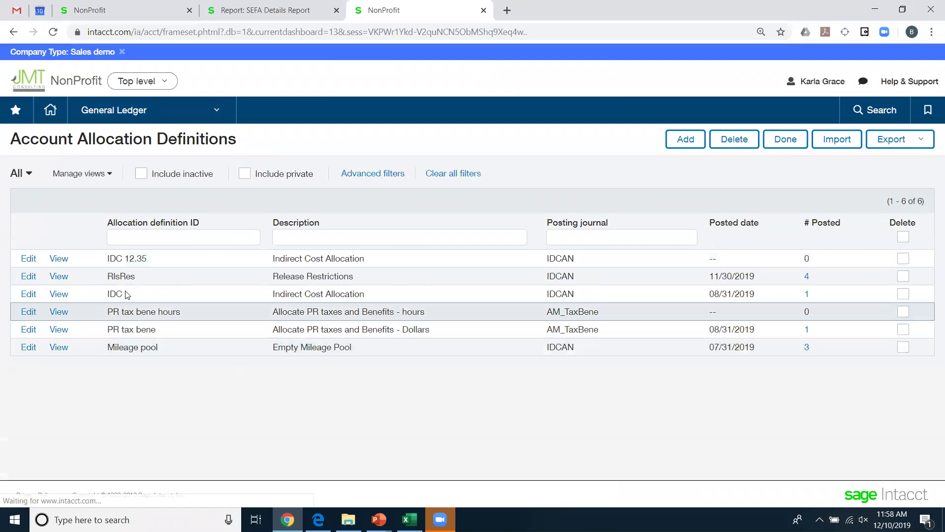
pyautogui.click(30, 312)
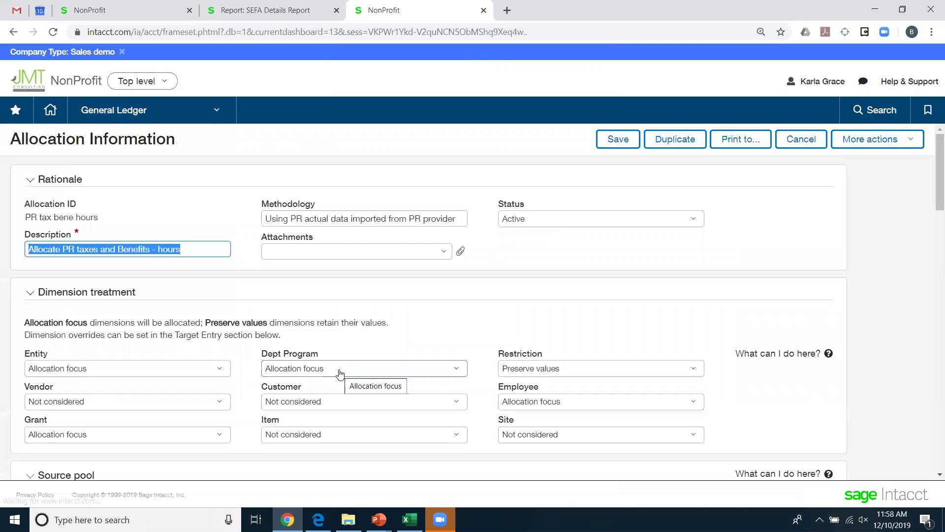
# Set the source pool's true-up to Auto-reverse prior post and its time period to Current Year To Date
pyautogui.scroll(-4, 317, 345)
pyautogui.scroll(-5, 339, 373)
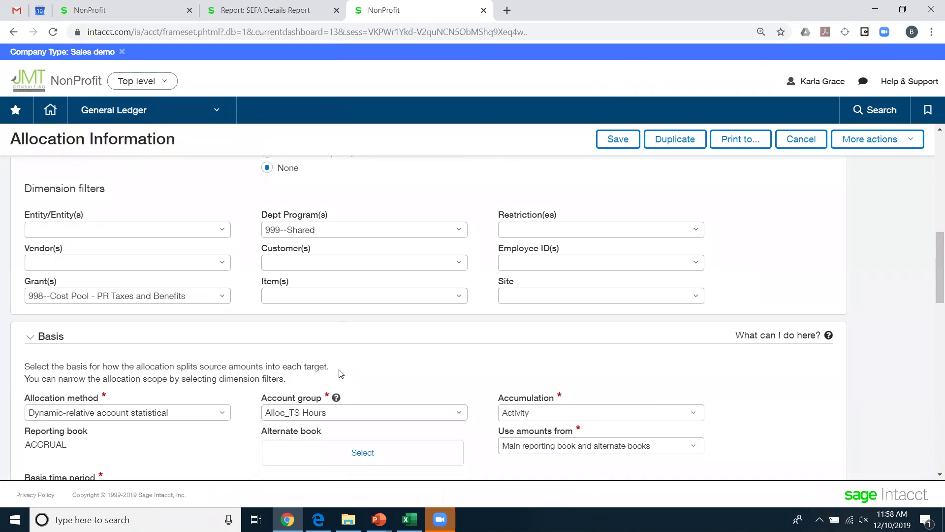
pyautogui.scroll(4, 338, 373)
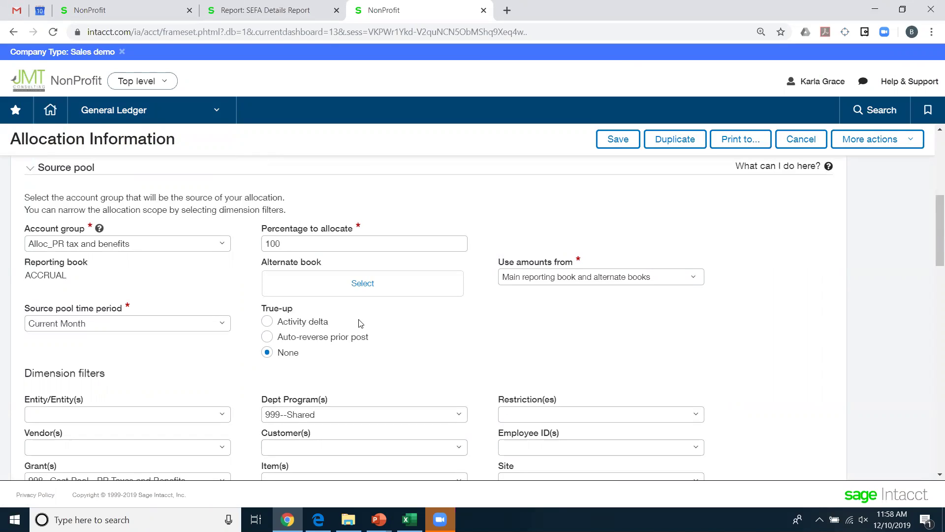
pyautogui.click(267, 337)
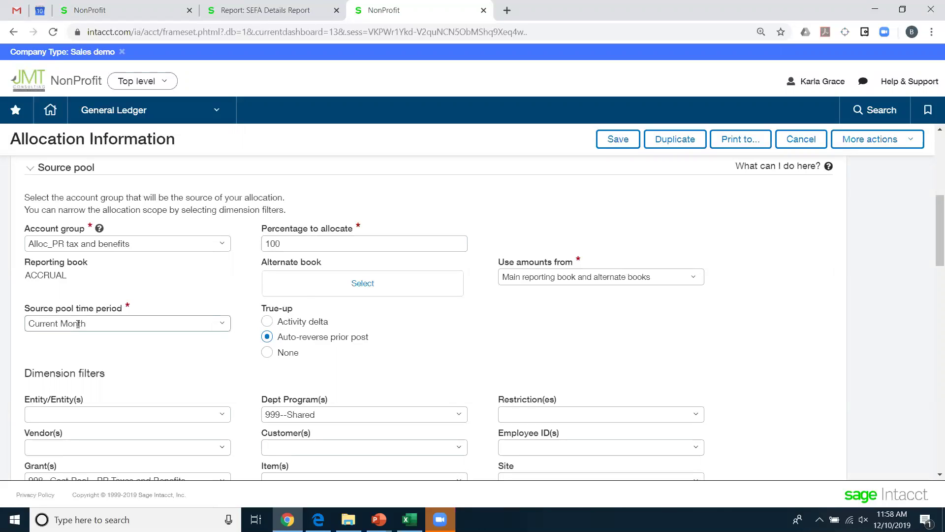
pyautogui.click(224, 325)
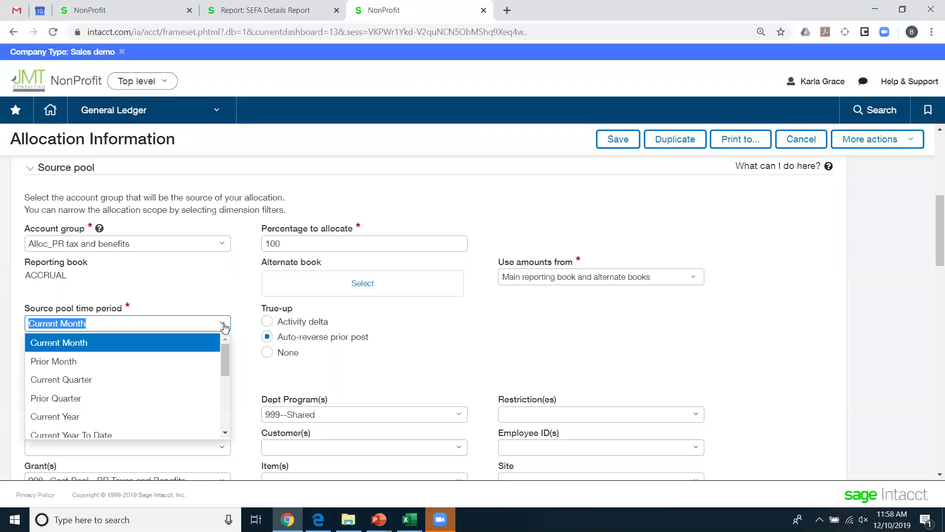
pyautogui.click(143, 433)
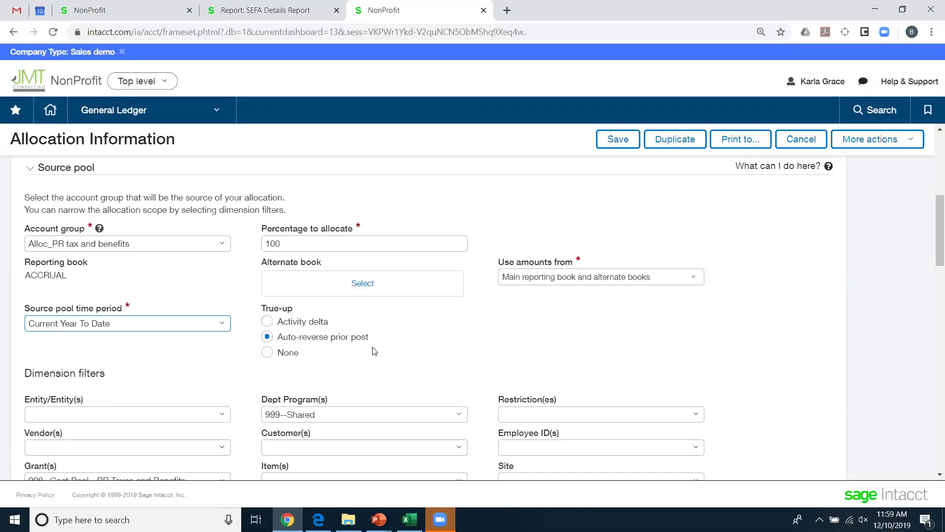
# Review the allocation's basis settings and cancel the edits to return to the account allocation definitions list
pyautogui.scroll(-6, 347, 377)
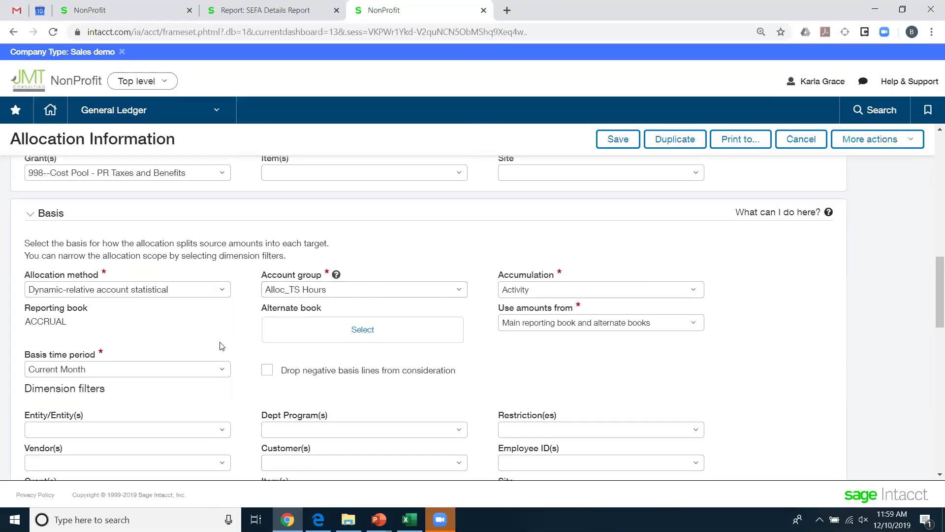
pyautogui.scroll(10, 221, 346)
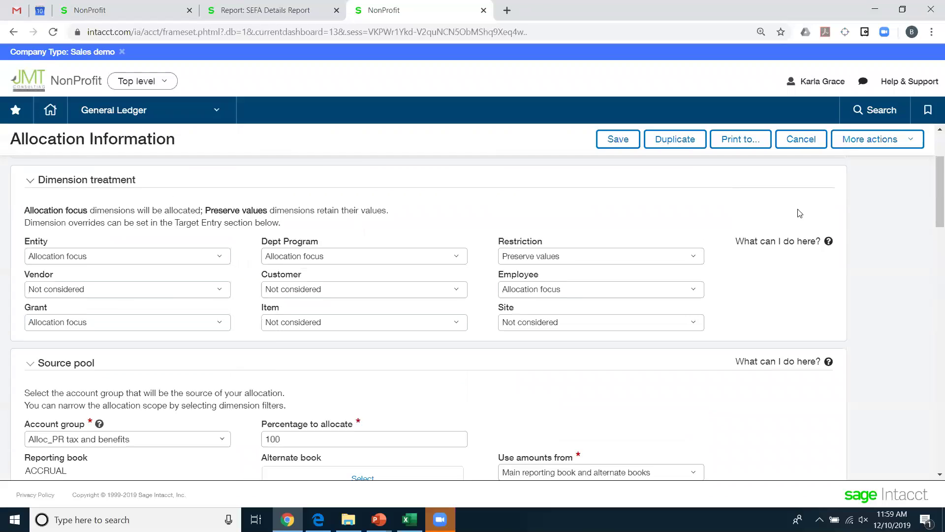
pyautogui.click(801, 139)
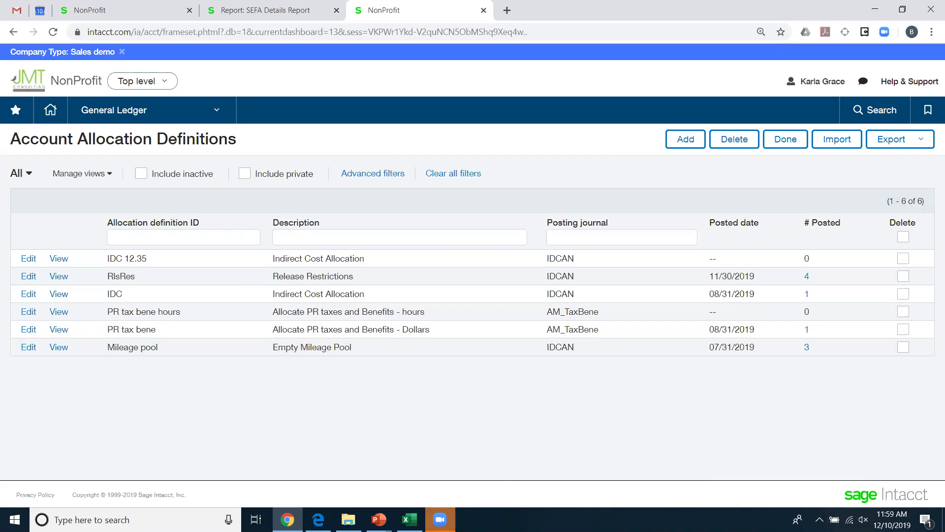
pyautogui.moveTo(440, 519)
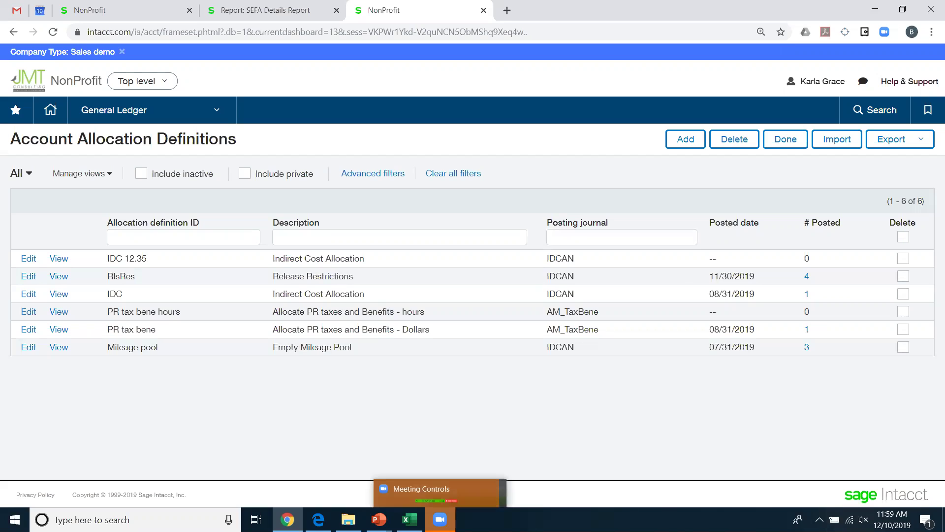